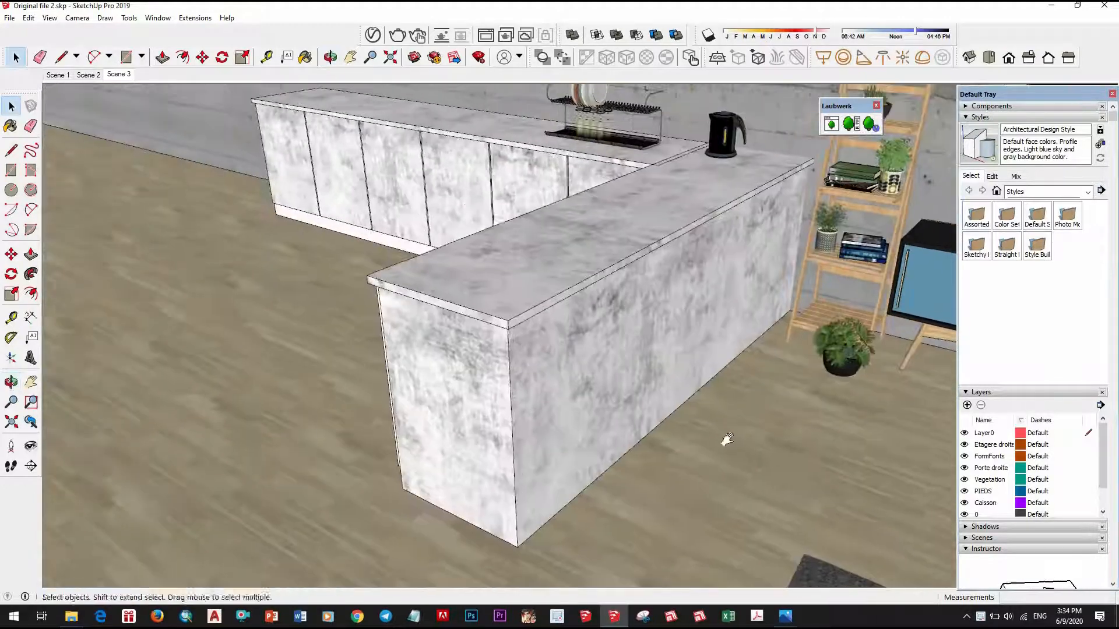
mouse_move(724, 439)
middle_mouse_down()
mouse_move(514, 432)
mouse_move(307, 370)
middle_mouse_up()
middle_click_drag(775, 443, 482, 365, "shift")
middle_click_drag(653, 420, 507, 375, "shift")
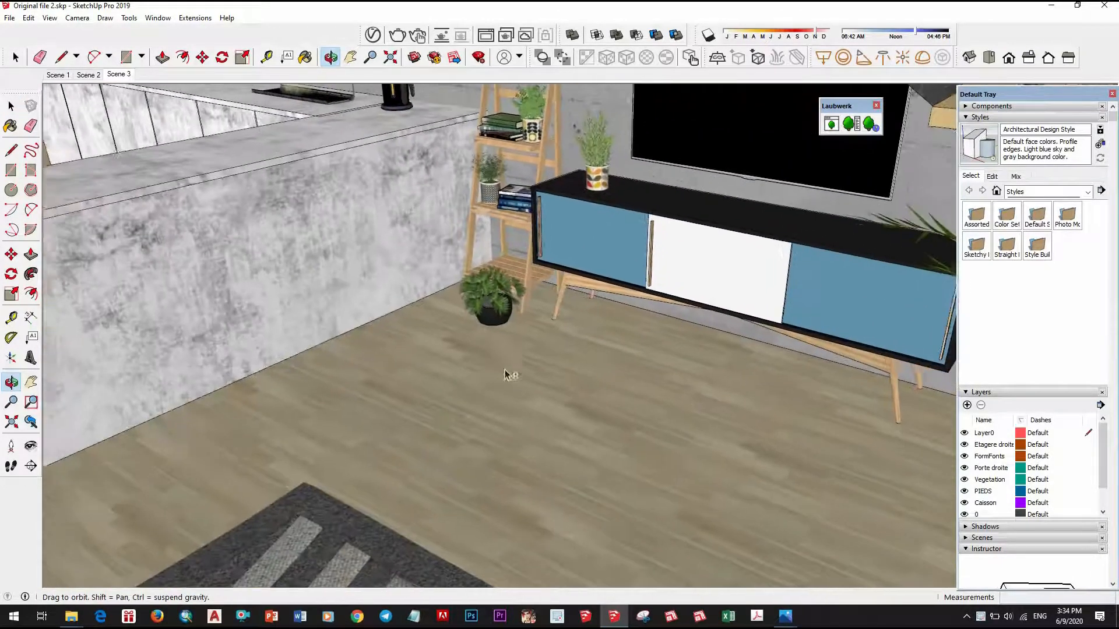
middle_click_drag(595, 365, 507, 317, "shift")
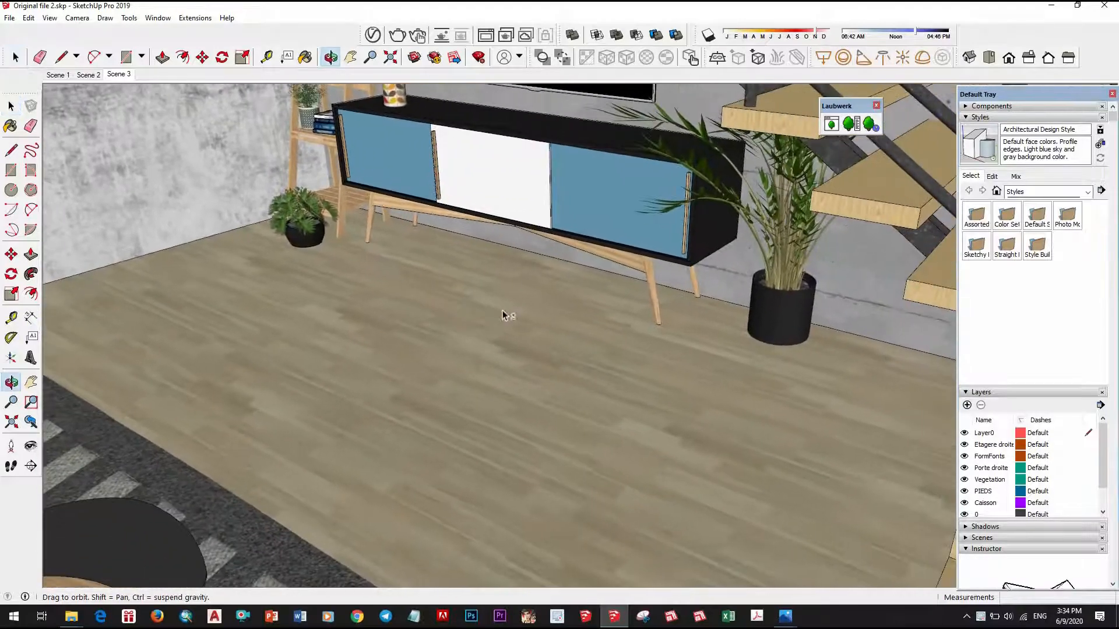
middle_click_drag(594, 347, 201, 272, "shift")
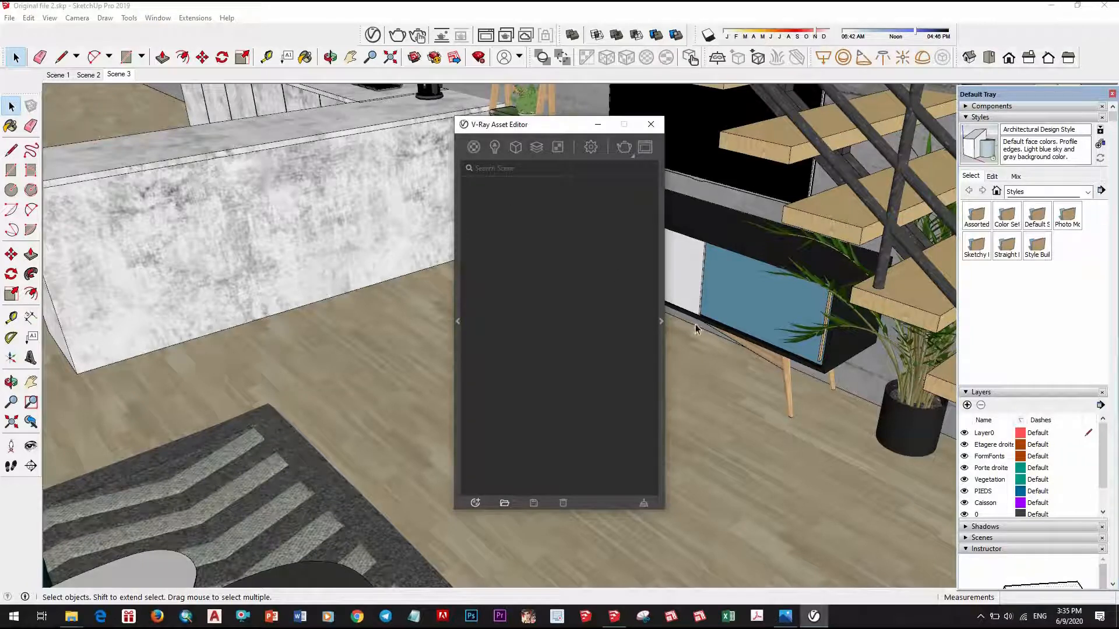
Expand the V-Ray Asset Editor to show the sampled wooden floor material's reflection settings
left_click(661, 322)
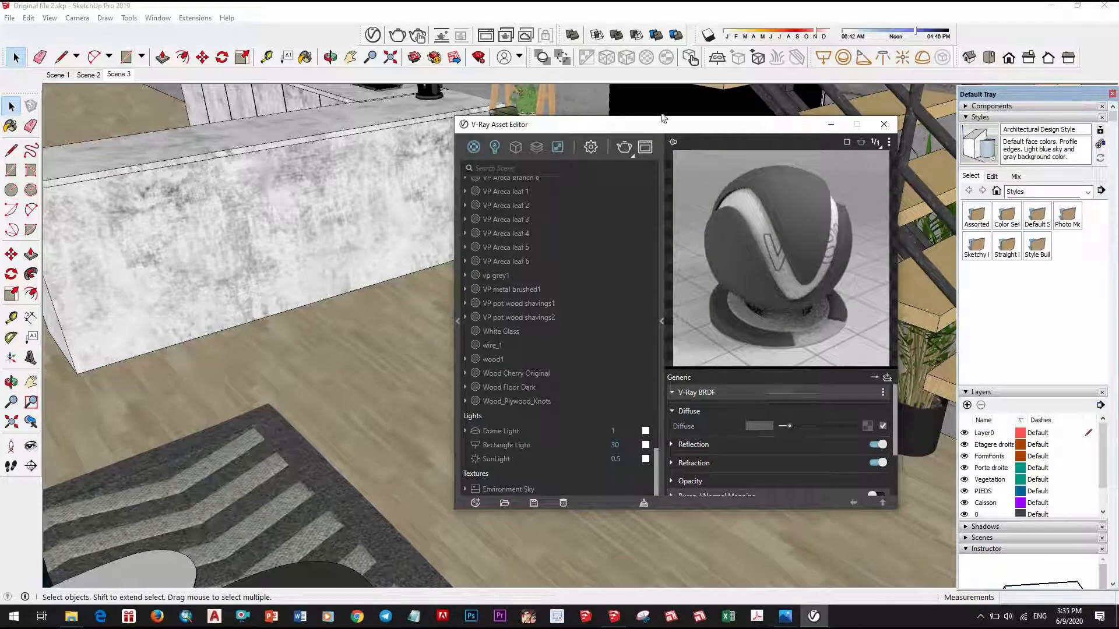
mouse_move(662, 118)
left_mouse_down()
mouse_move(746, 113)
mouse_move(670, 113)
left_mouse_up()
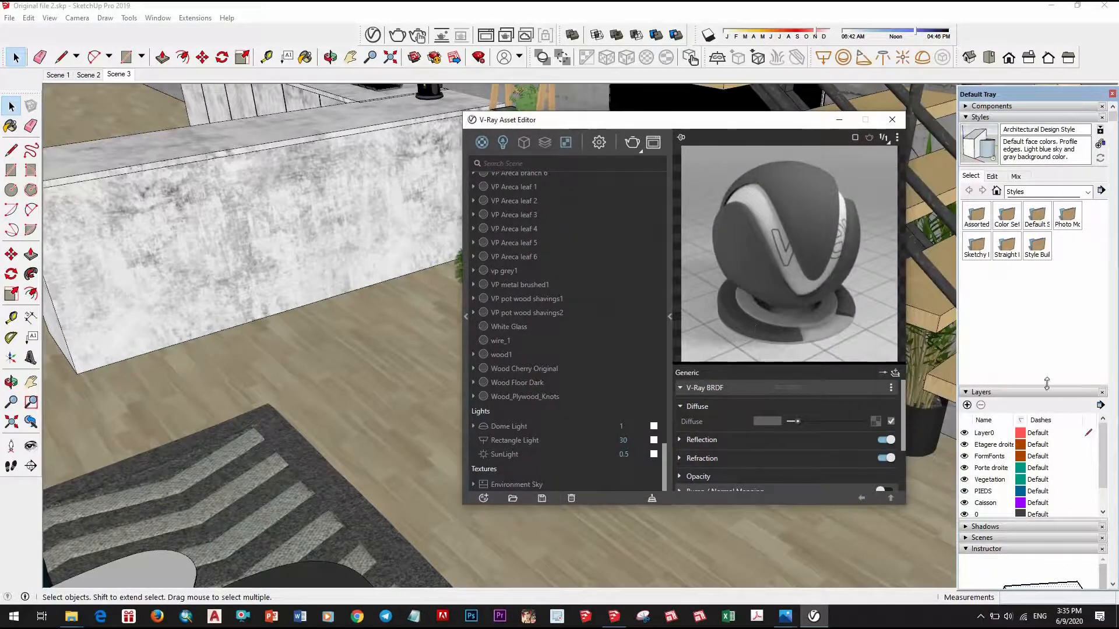
scroll(1082, 466, "down", 10)
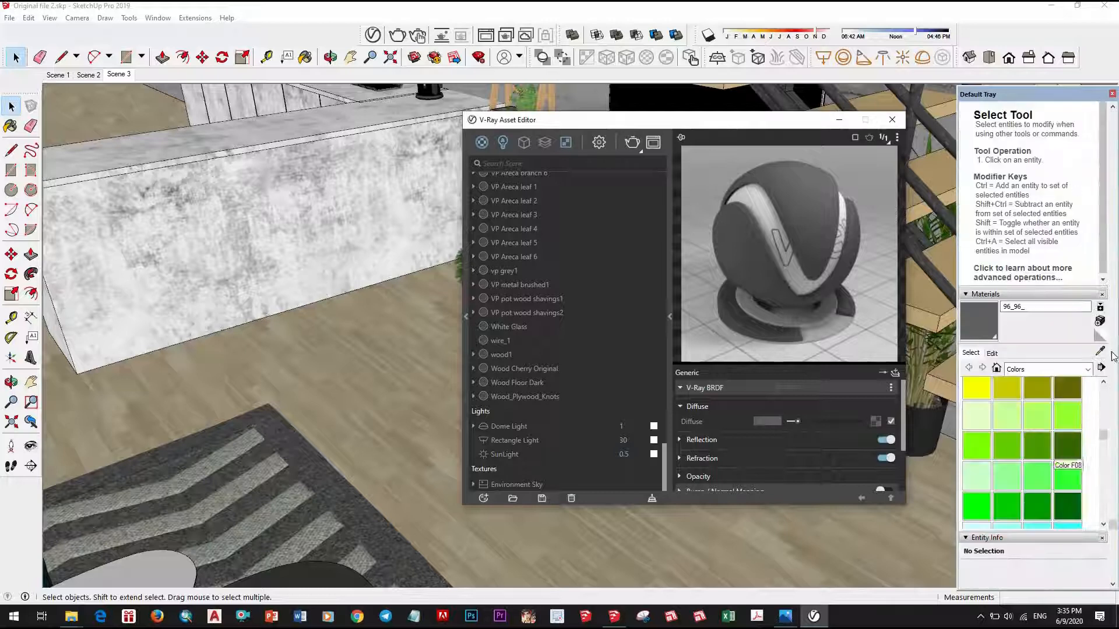
key("b")
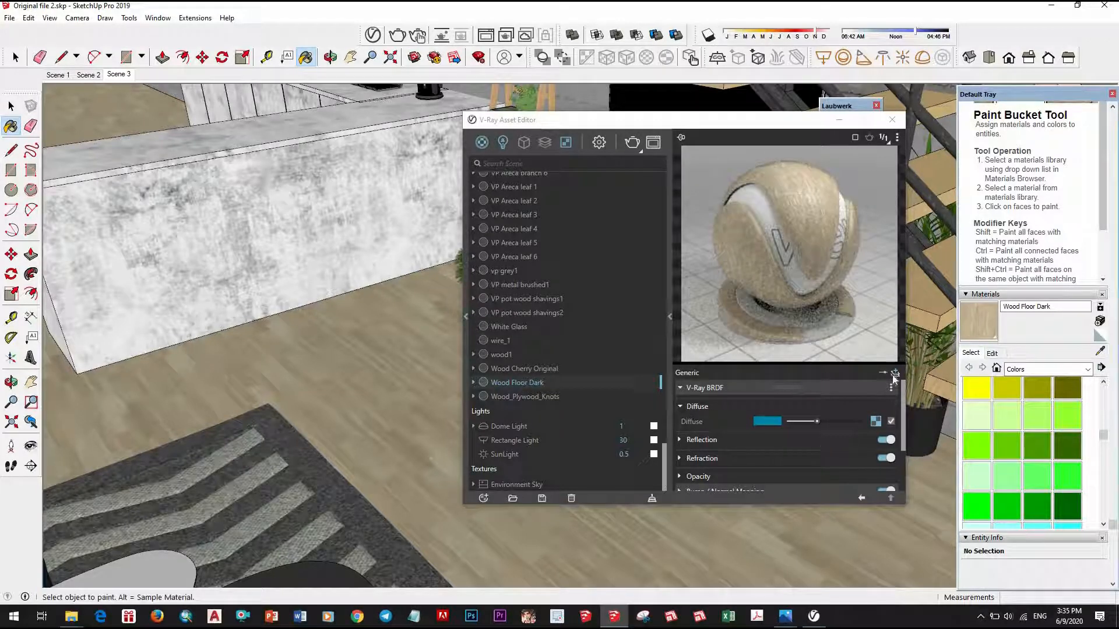
left_click(787, 441)
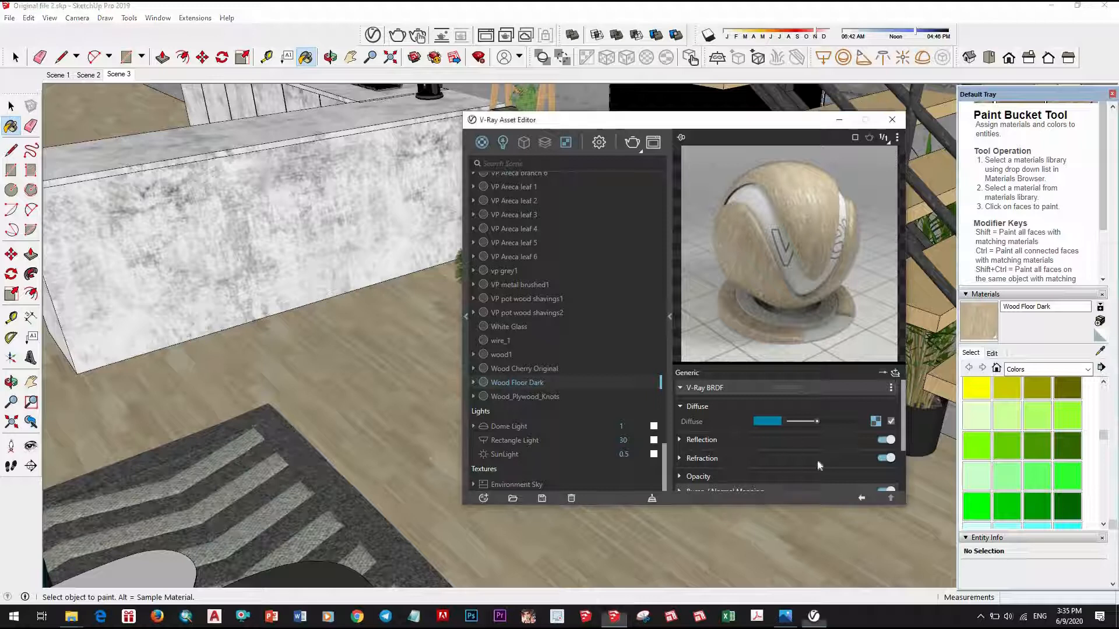
scroll(845, 416, "down", 2)
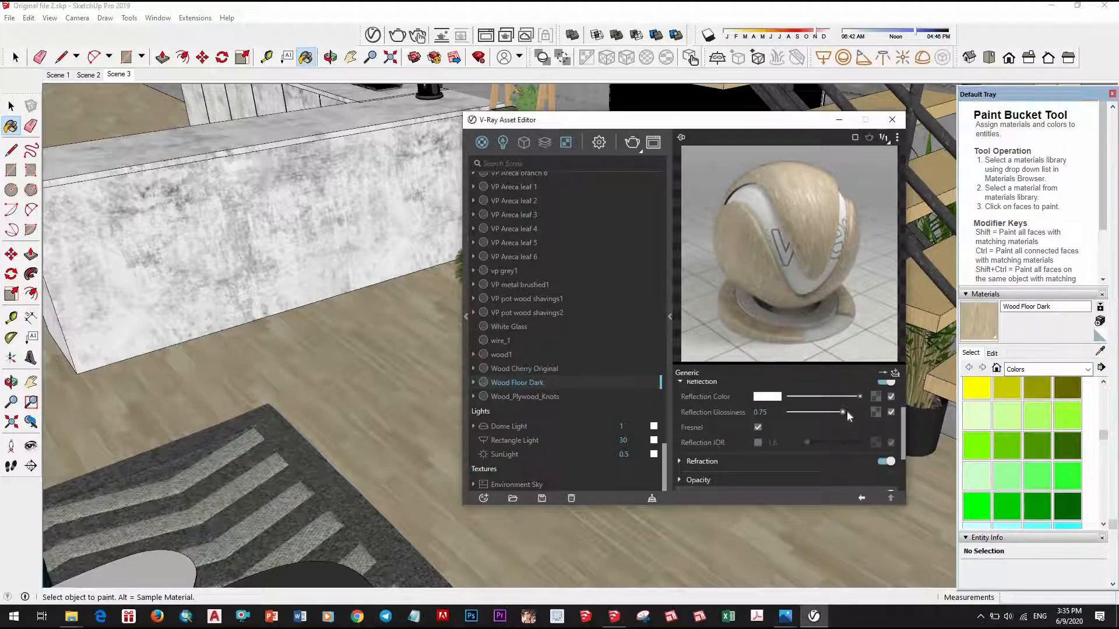
Sample the striped rug's material and add a reflection layer with a reflection glossiness of 0.6
left_click(1100, 350)
middle_click_drag(346, 236, 384, 458)
left_click(443, 326, "alt")
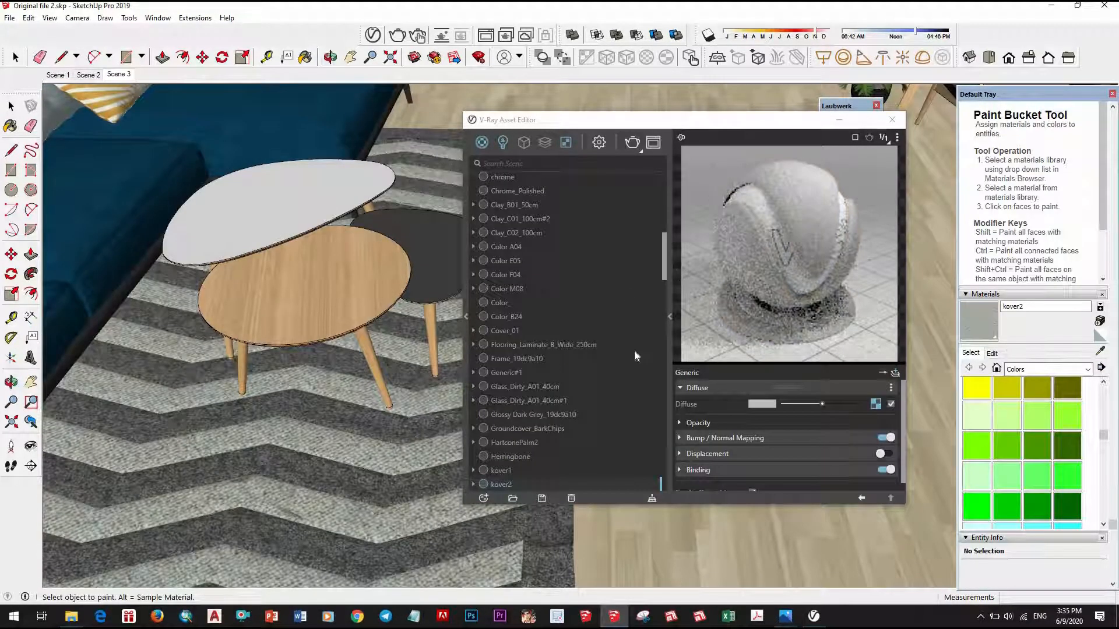
left_click(895, 372)
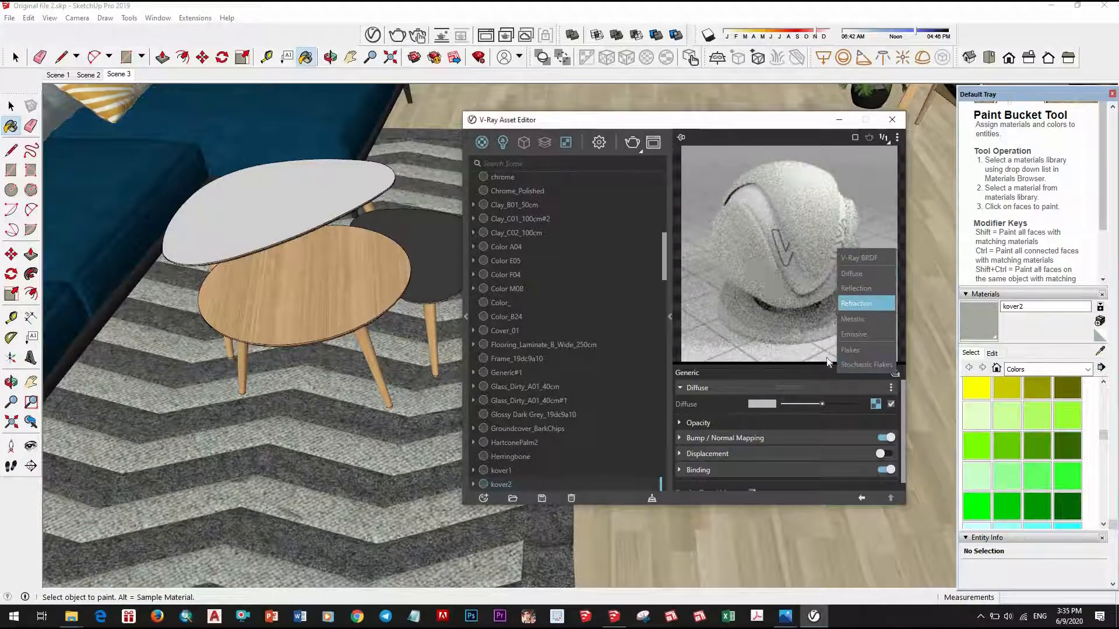
left_click(810, 418)
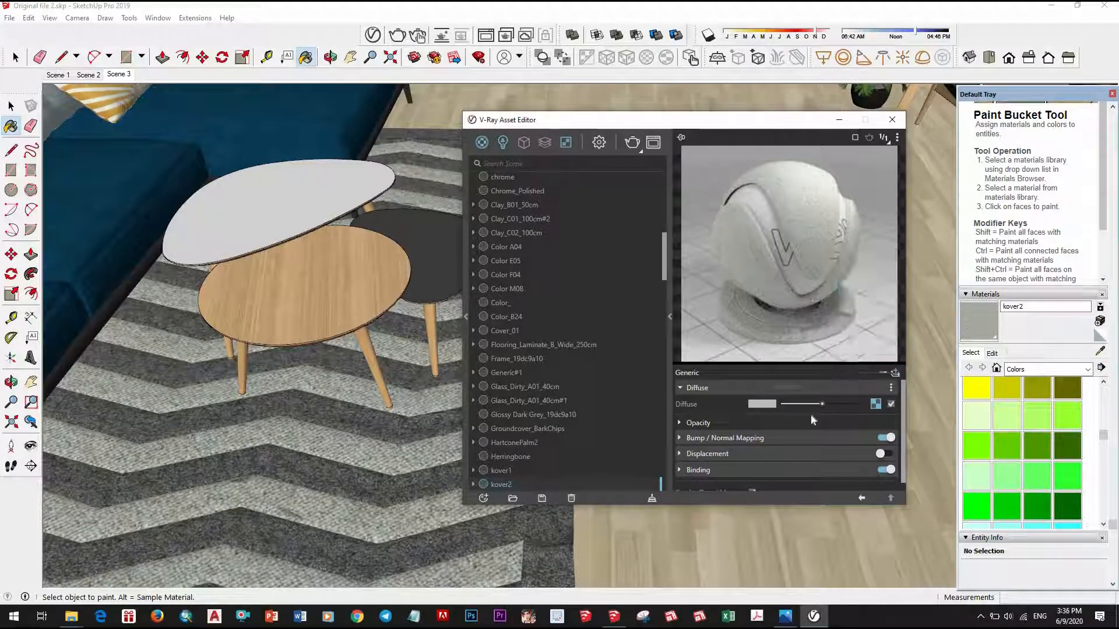
left_click(831, 420)
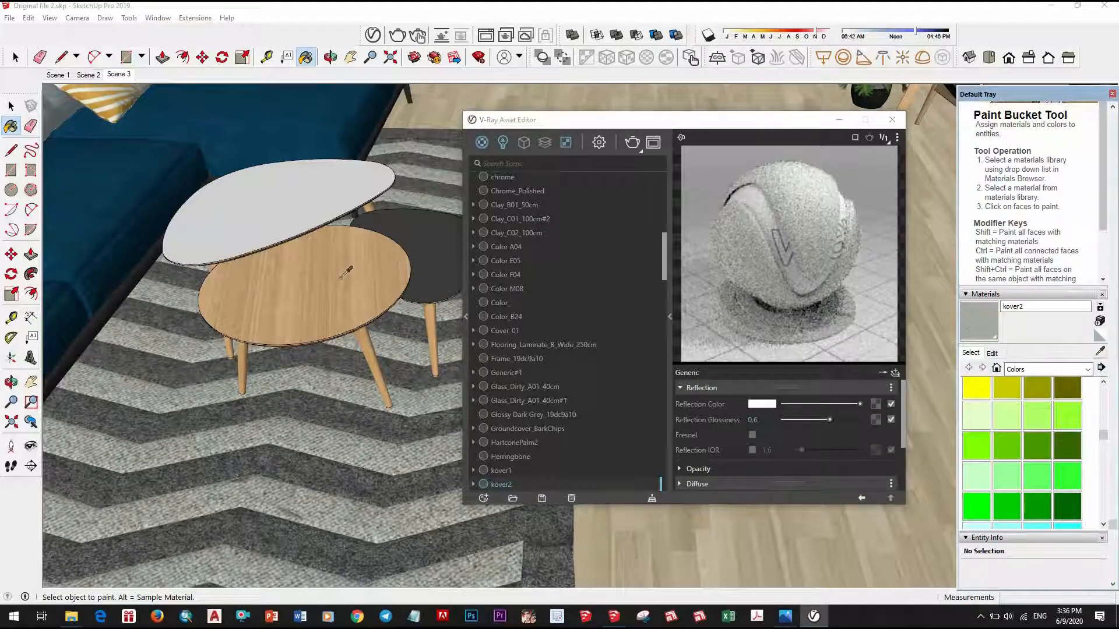
Sample the wooden coffee table top's material and open its reflection settings
key("alt")
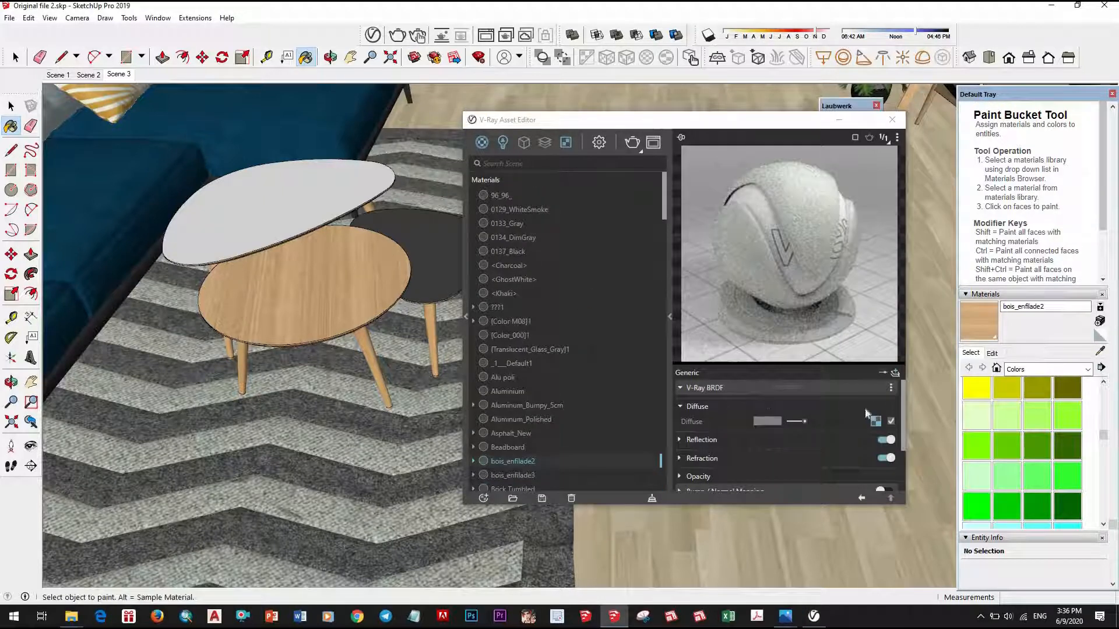
left_click(804, 440)
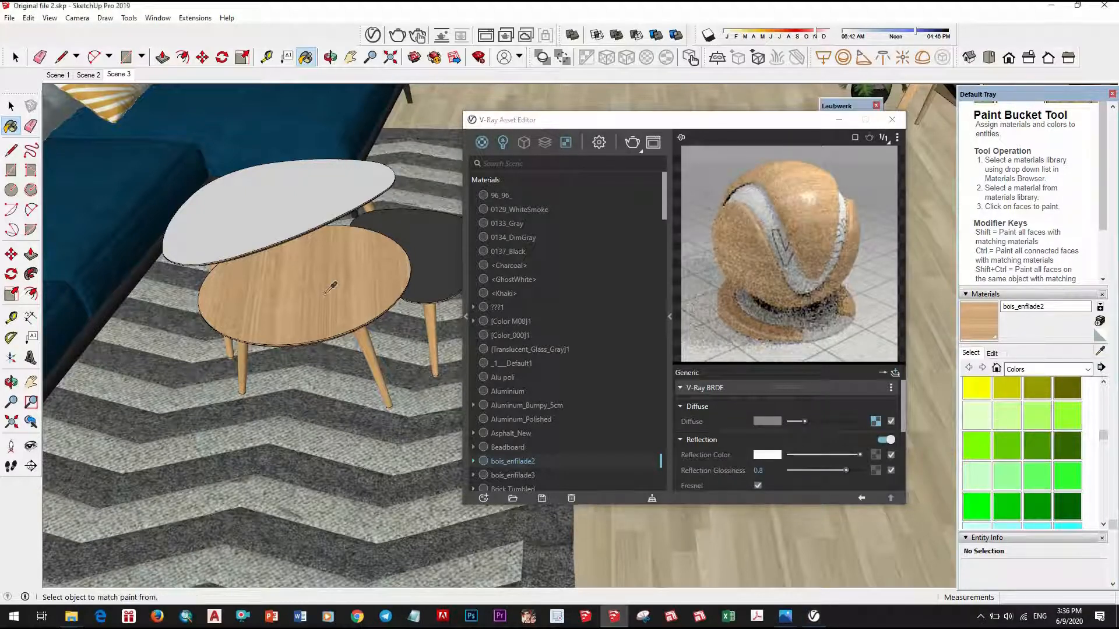
Sample the blue sofa fabric's material and add a reflection layer with a reflection glossiness of 0.55
middle_click_drag(382, 320, 285, 286)
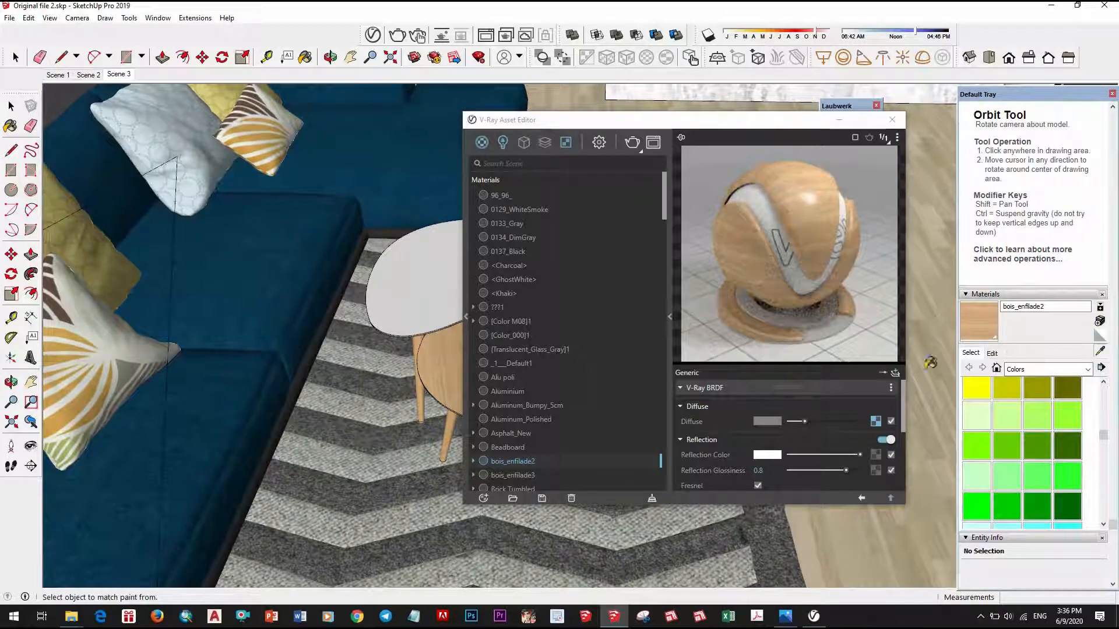
left_click(286, 286, "alt")
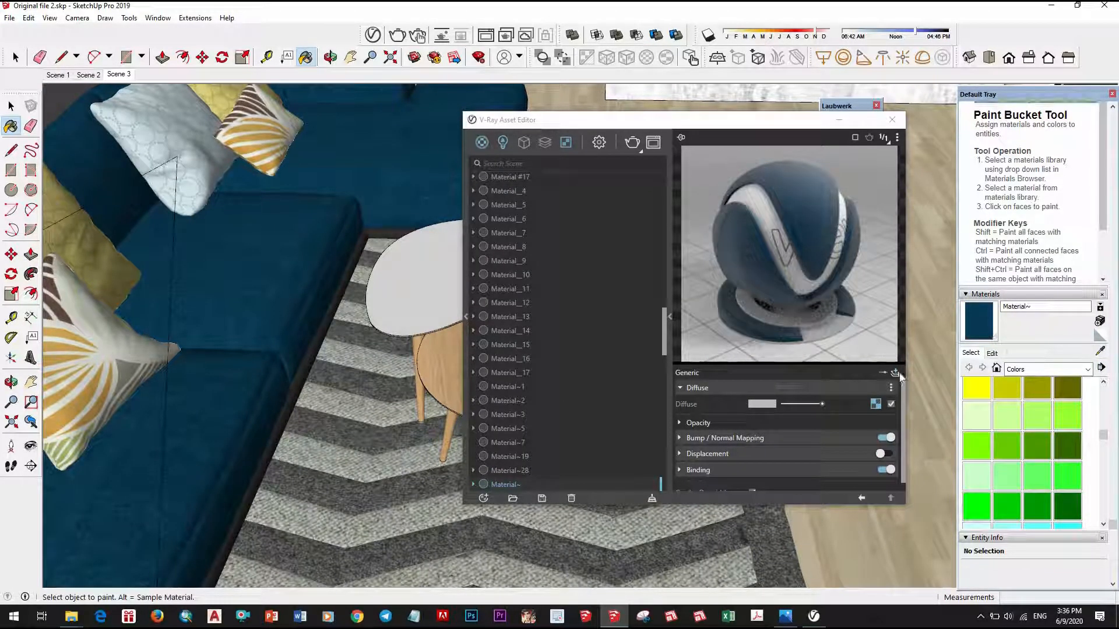
left_click(880, 324)
right_click(879, 324)
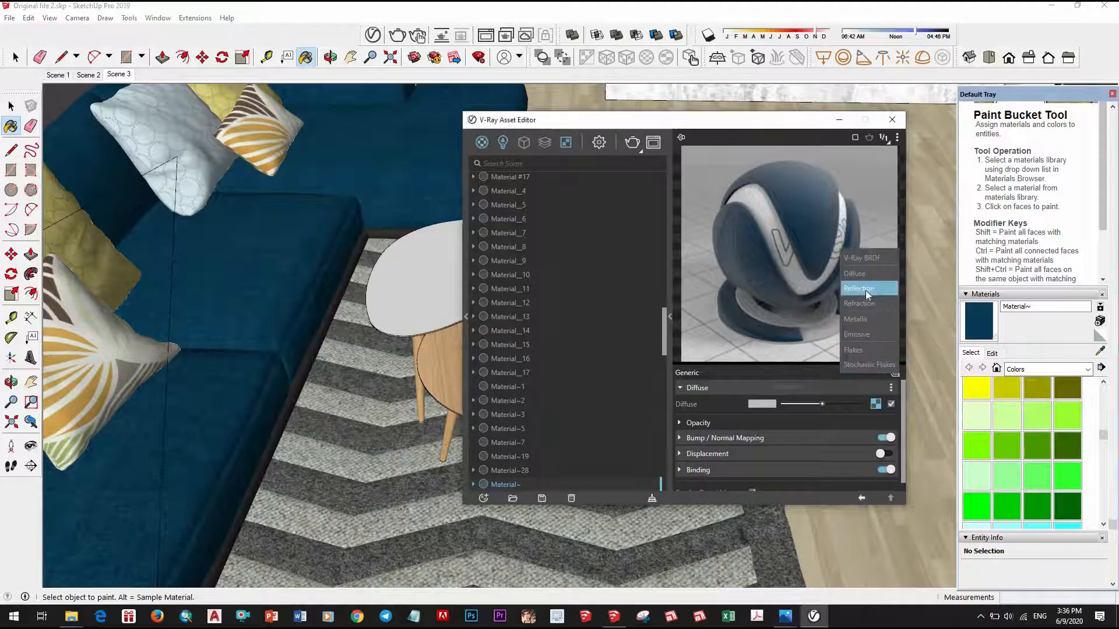
left_click(865, 290)
left_click(832, 420)
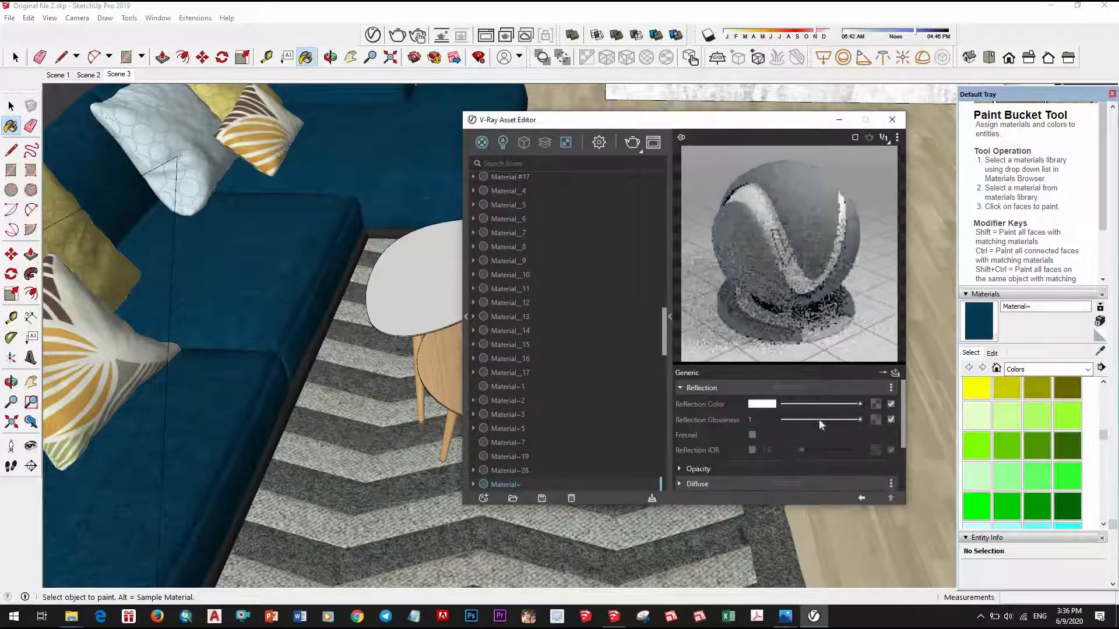
left_click(825, 420)
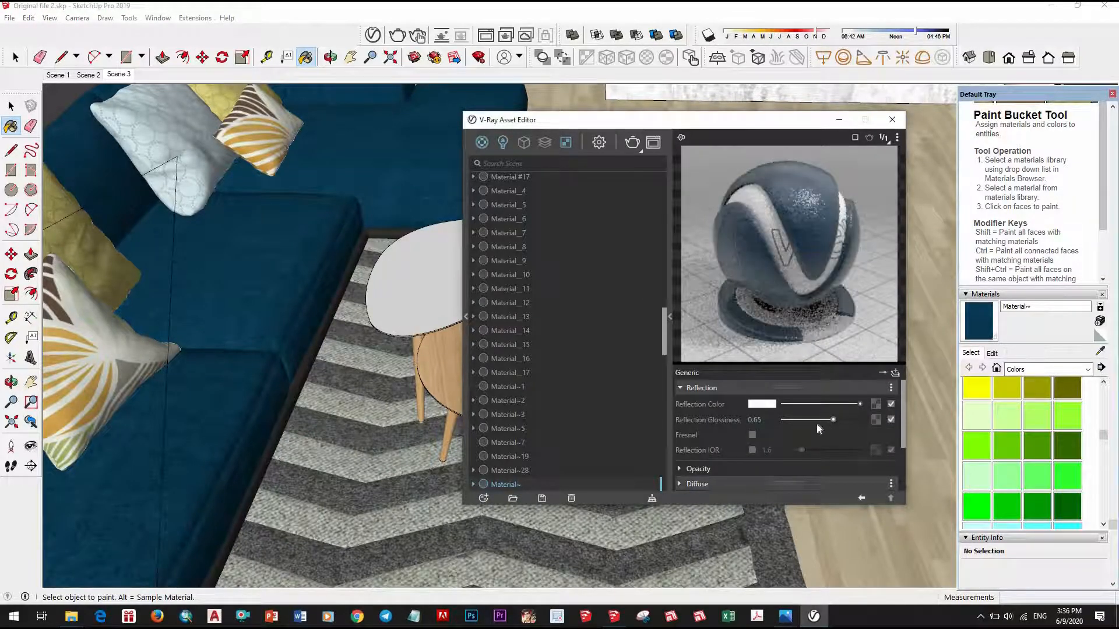
Sample the leaf-patterned cushion's material and give it a reflection layer with 0.55 reflection glossiness
left_click(1100, 353)
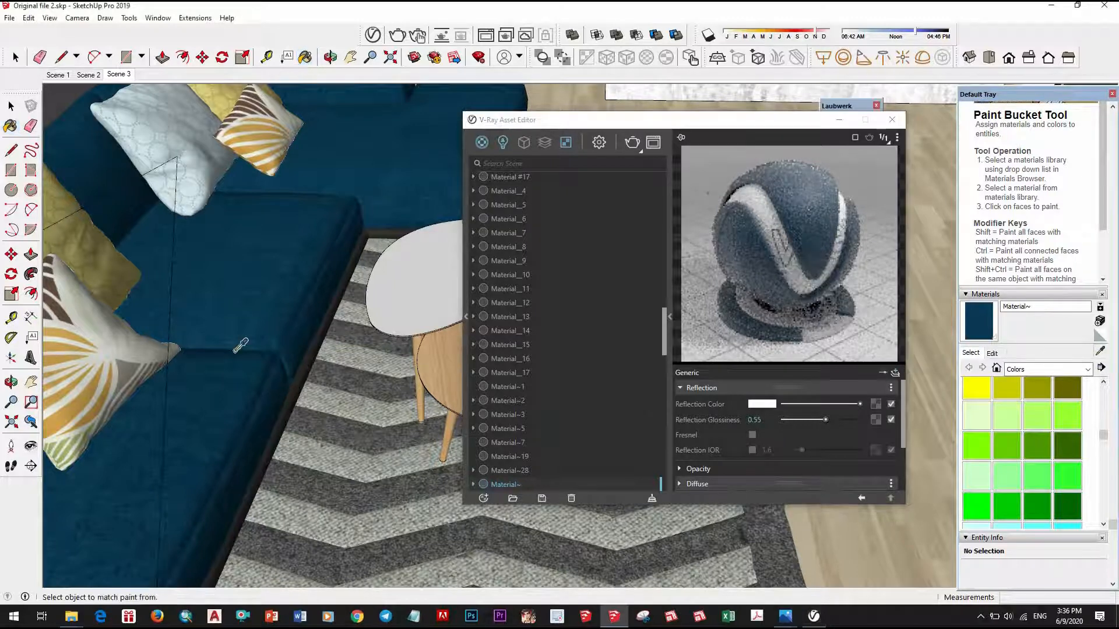
left_click(507, 414)
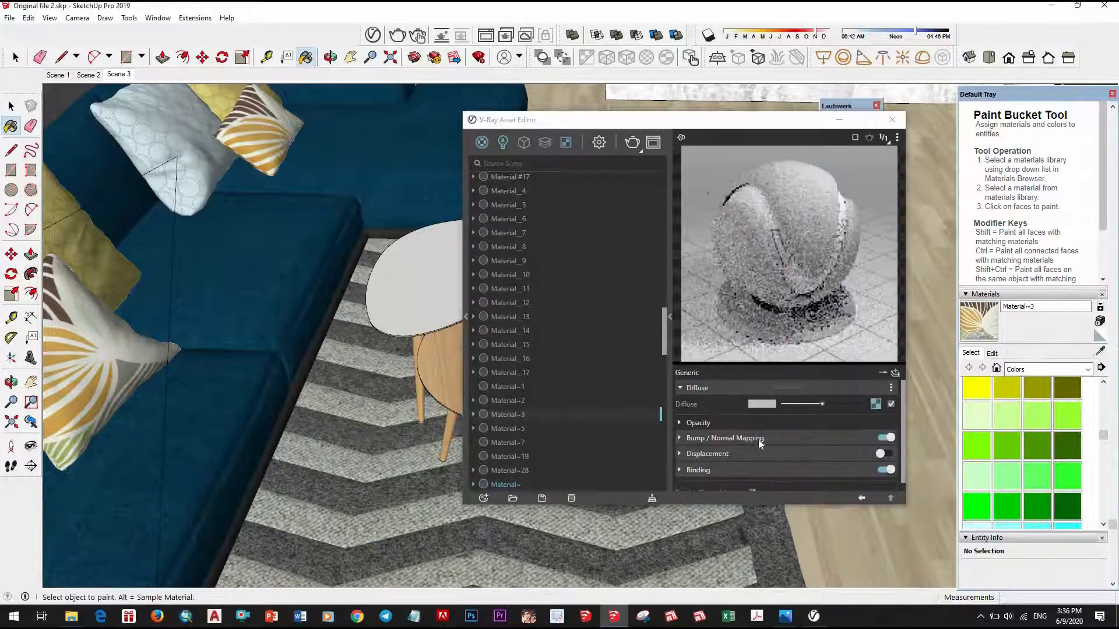
left_click(896, 375)
left_click(865, 288)
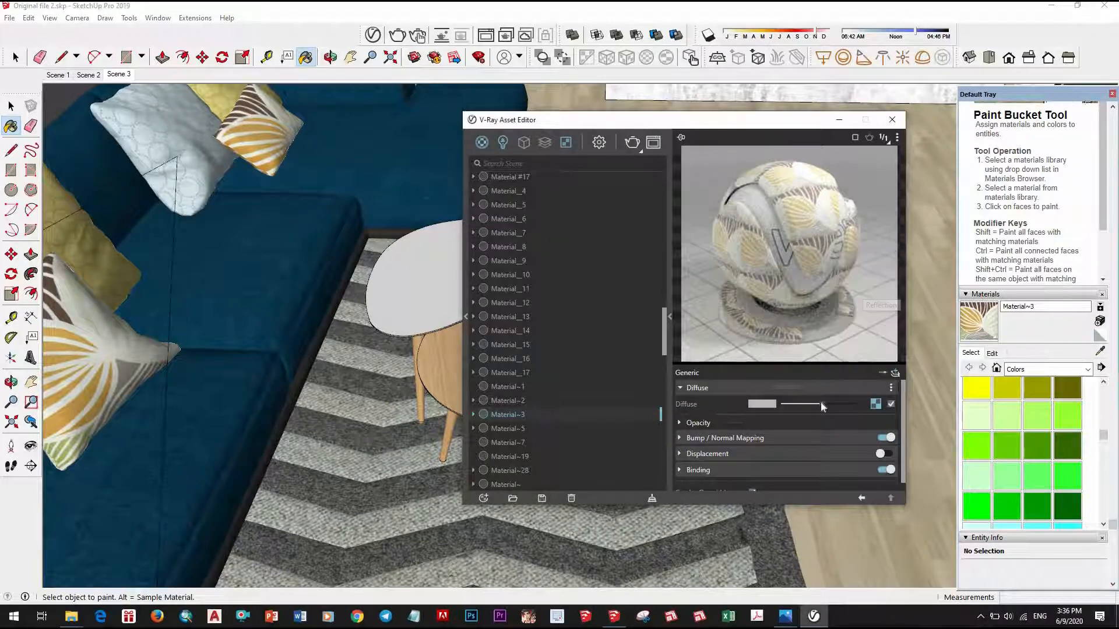
left_click(833, 419)
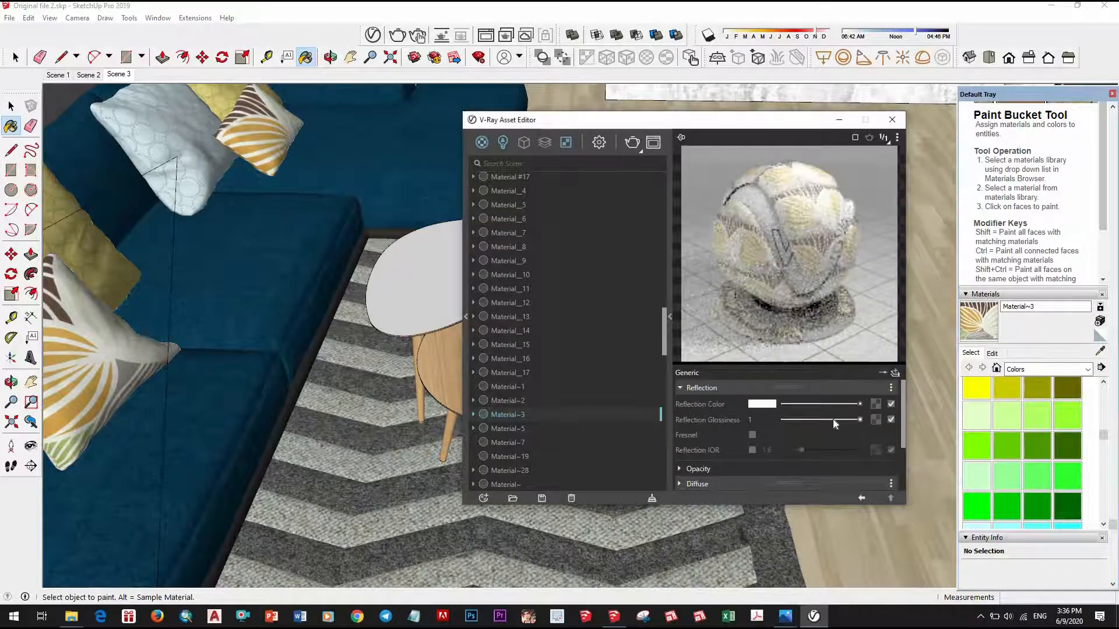
left_click_drag(823, 418, 825, 420)
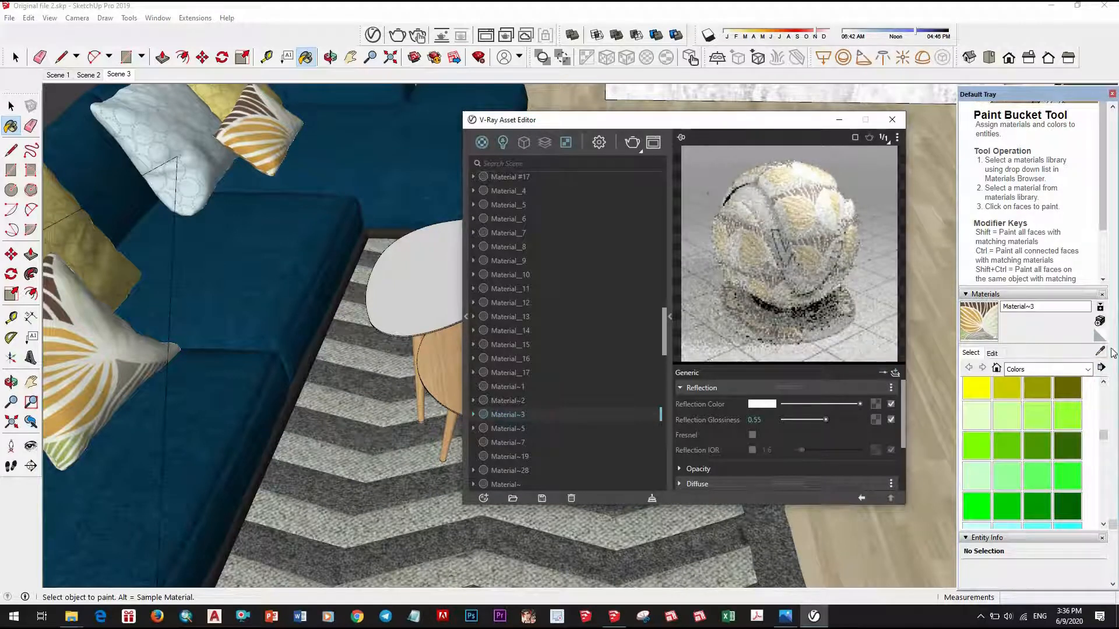
Sample the white coffee table top's material and set its reflection glossiness to 0.65
middle_click_drag(342, 357, 117, 300, "shift")
middle_click_drag(424, 369, 238, 315, "shift")
left_click(243, 311, "alt")
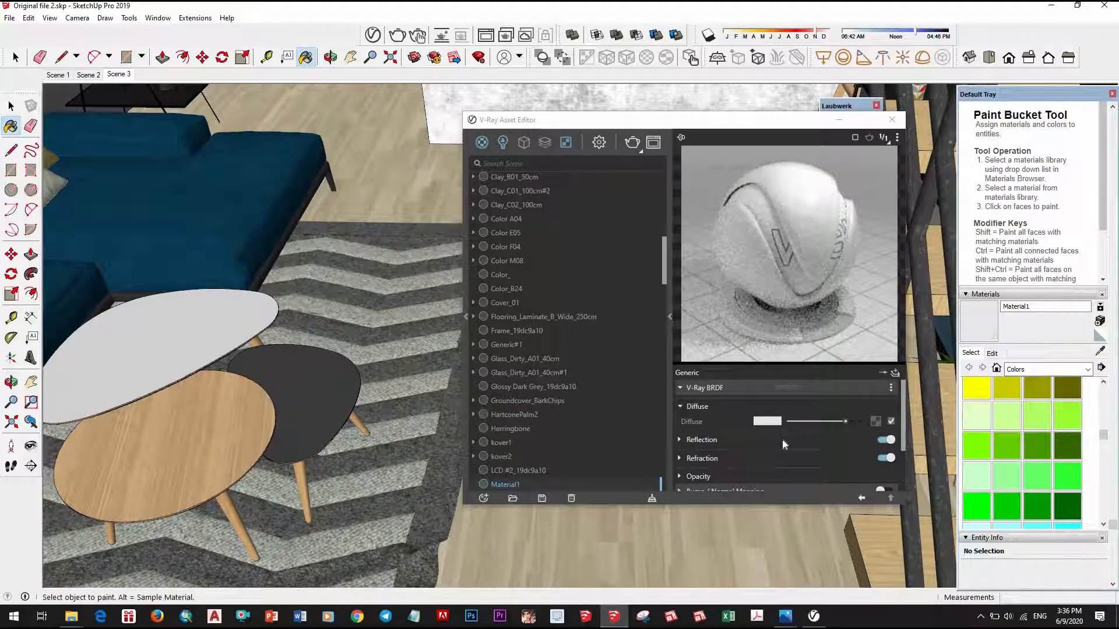
left_click(801, 449)
left_click_drag(841, 470, 835, 471)
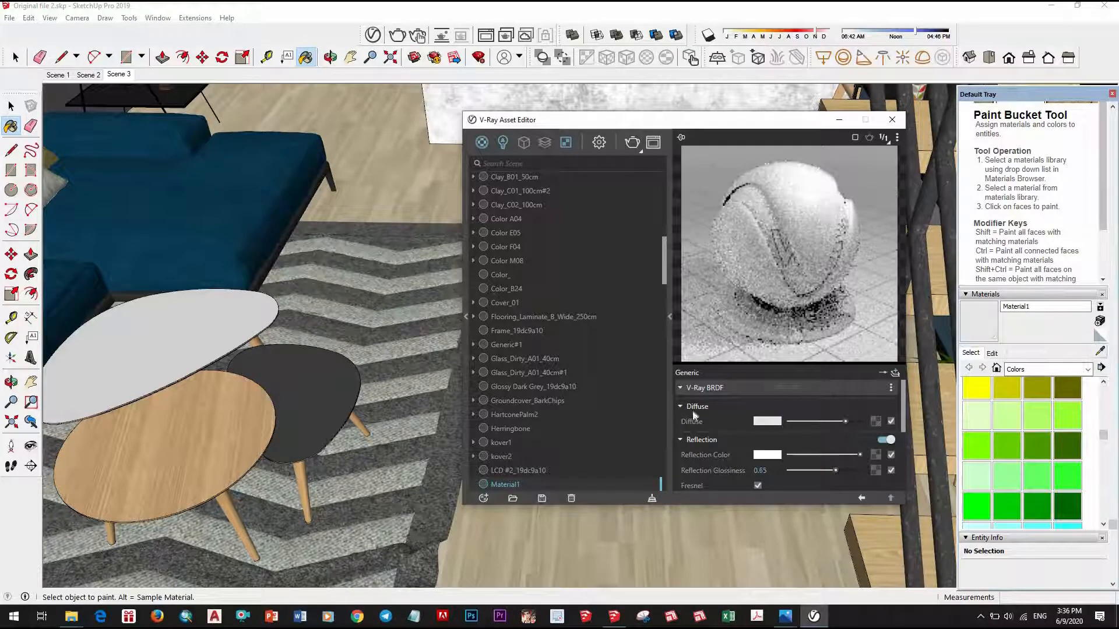
Sample the dark frame material of the blue sofa and open its reflection settings
middle_click_drag(376, 436, 242, 247)
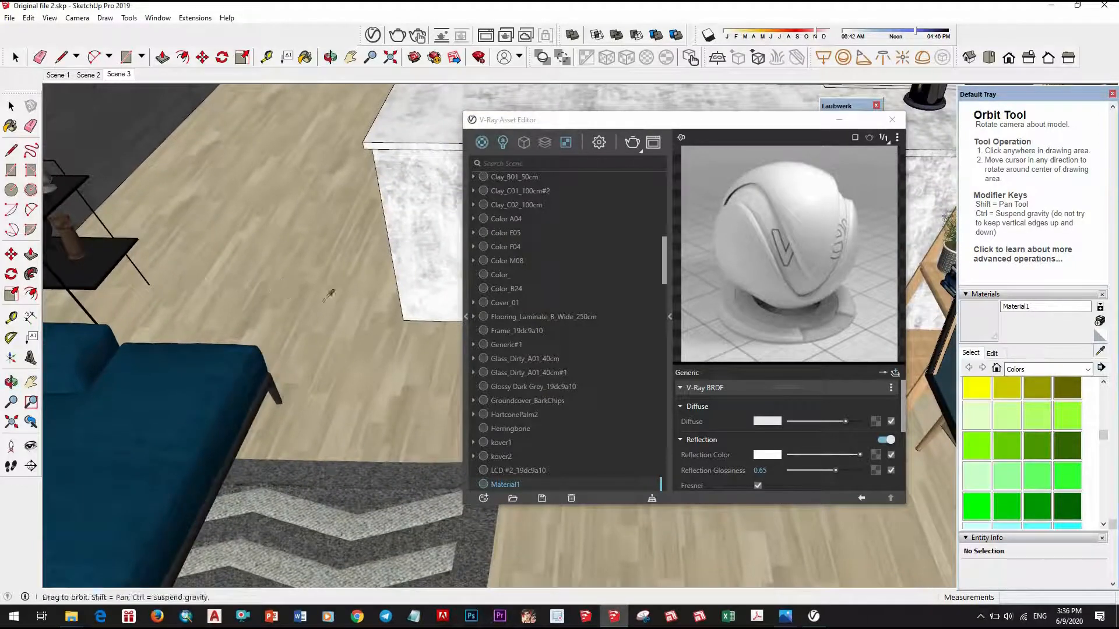
middle_click_drag(328, 295, 317, 270)
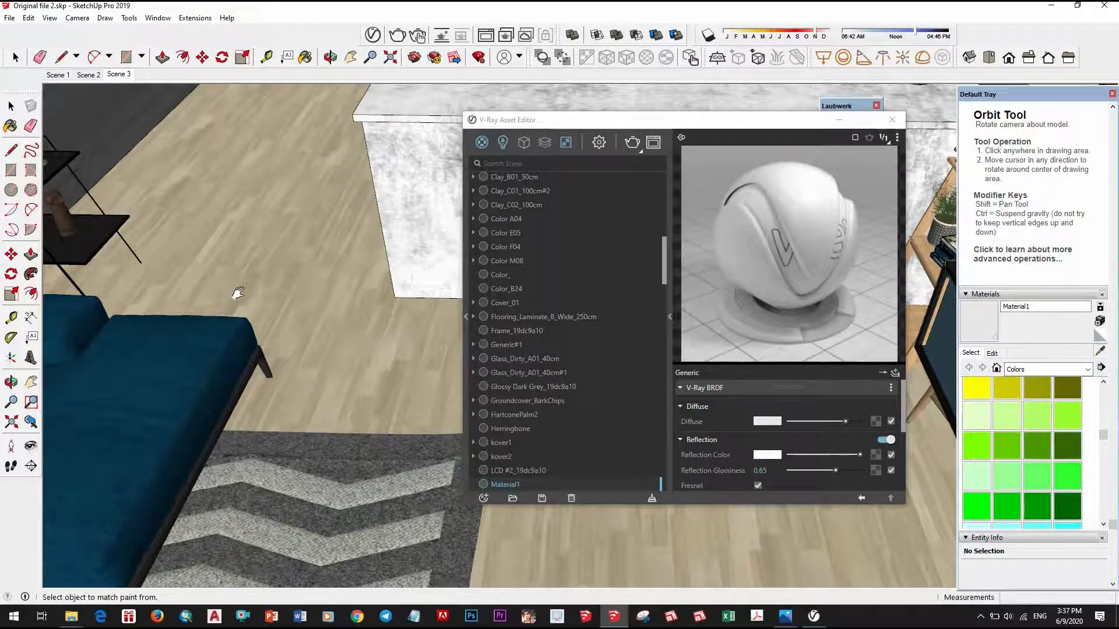
middle_click_drag(233, 293, 327, 314)
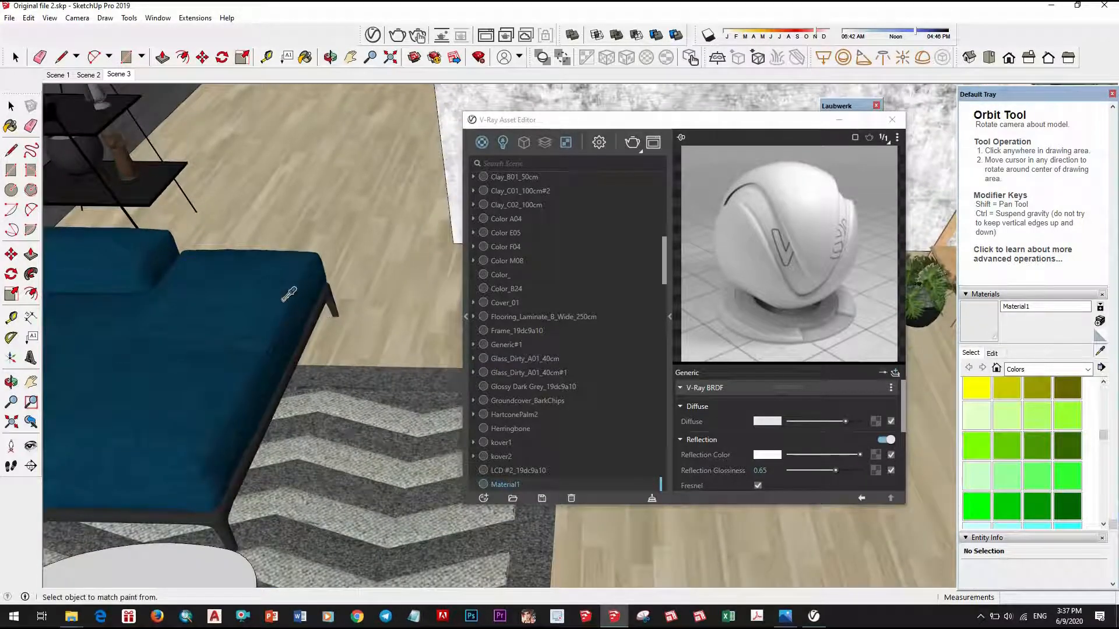
middle_click_drag(233, 275, 291, 232)
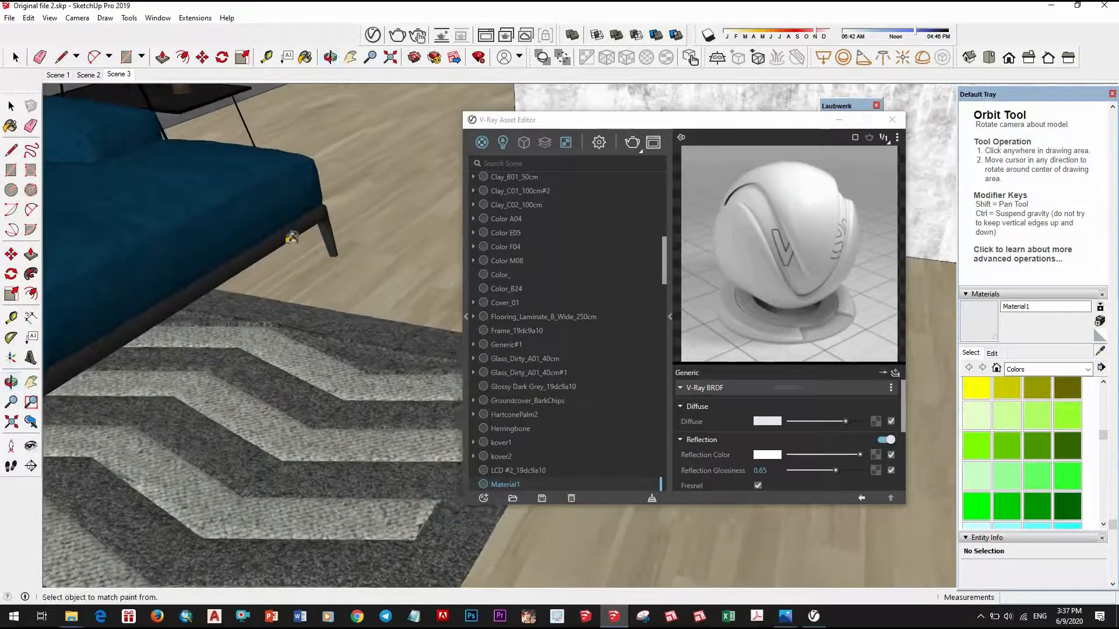
left_click(290, 232)
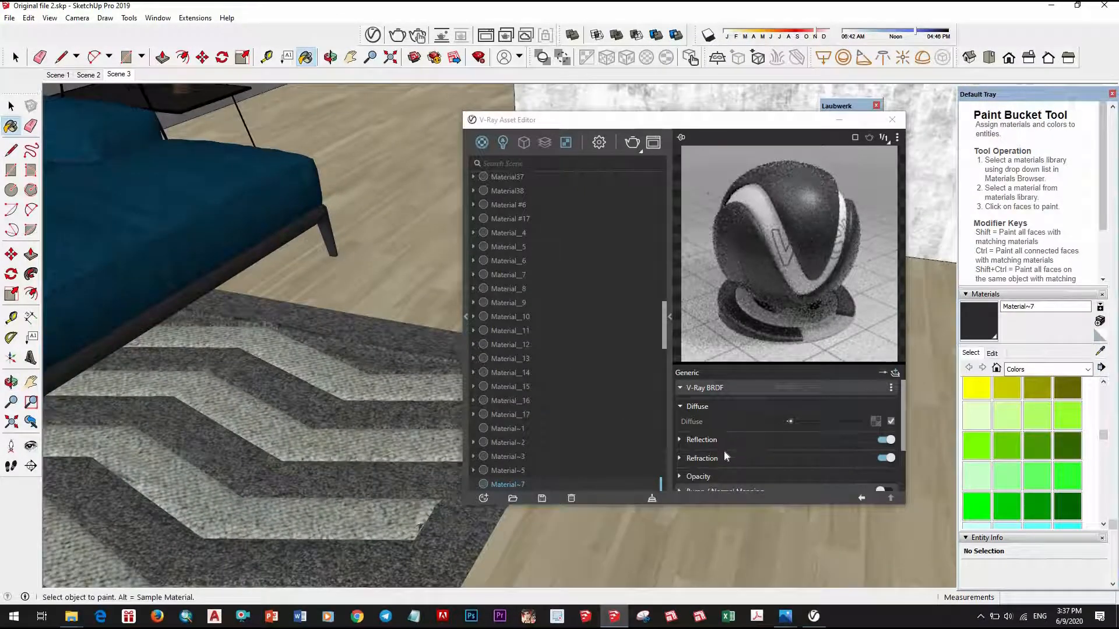
left_click(735, 441)
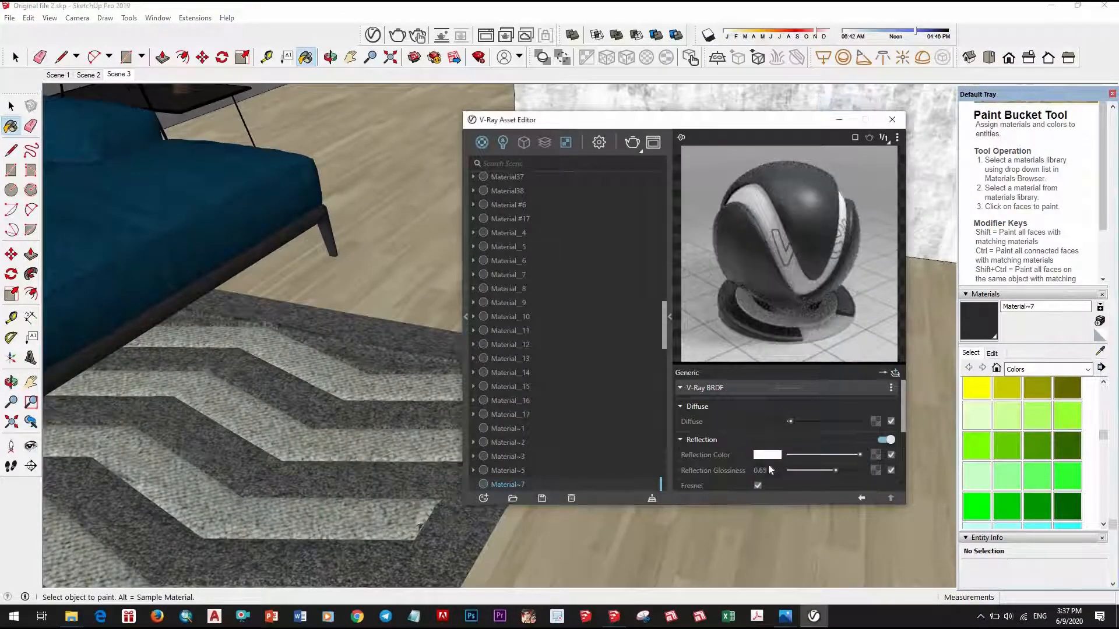
Set the sofa frame material's reflection glossiness to 0.8 and enable its reflection IOR, trying 3 before settling on 2
scroll(769, 469, "down", 2)
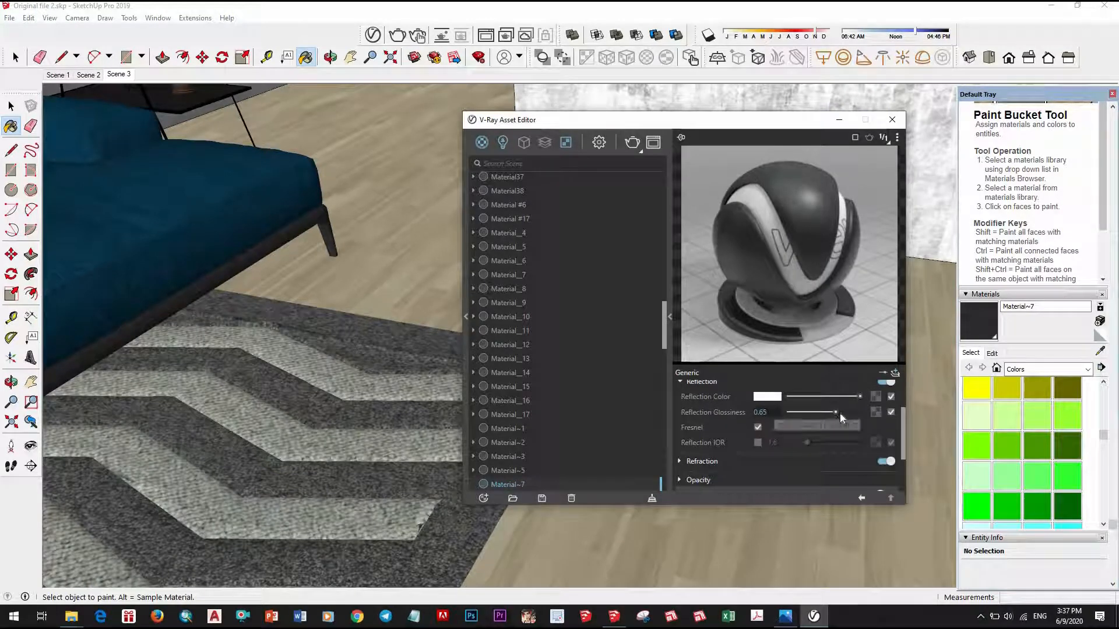
left_click(758, 443)
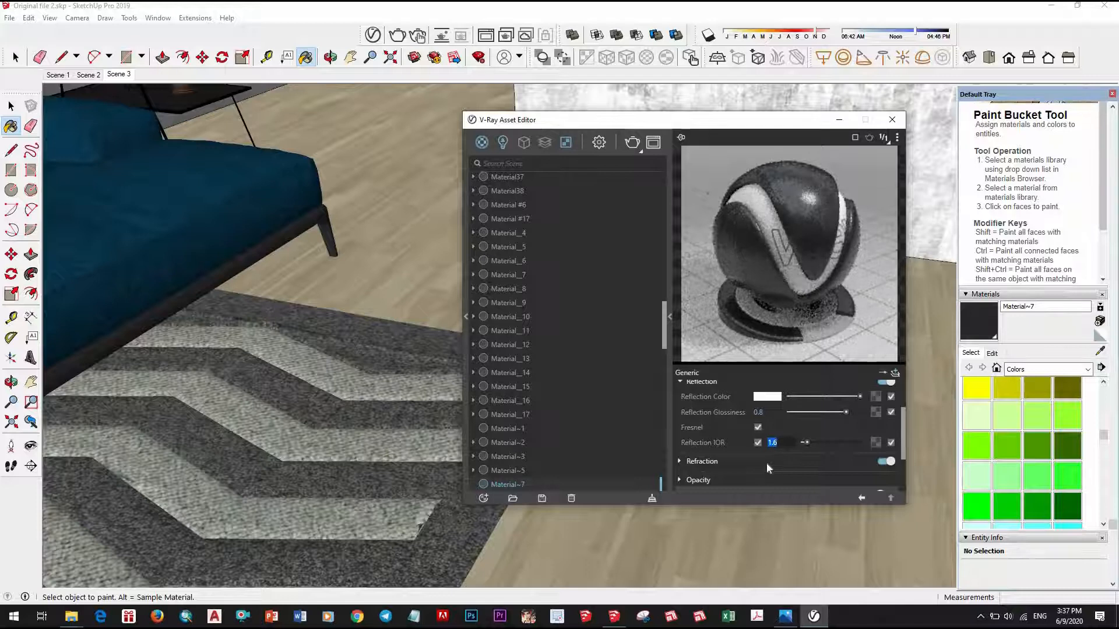
type("3")
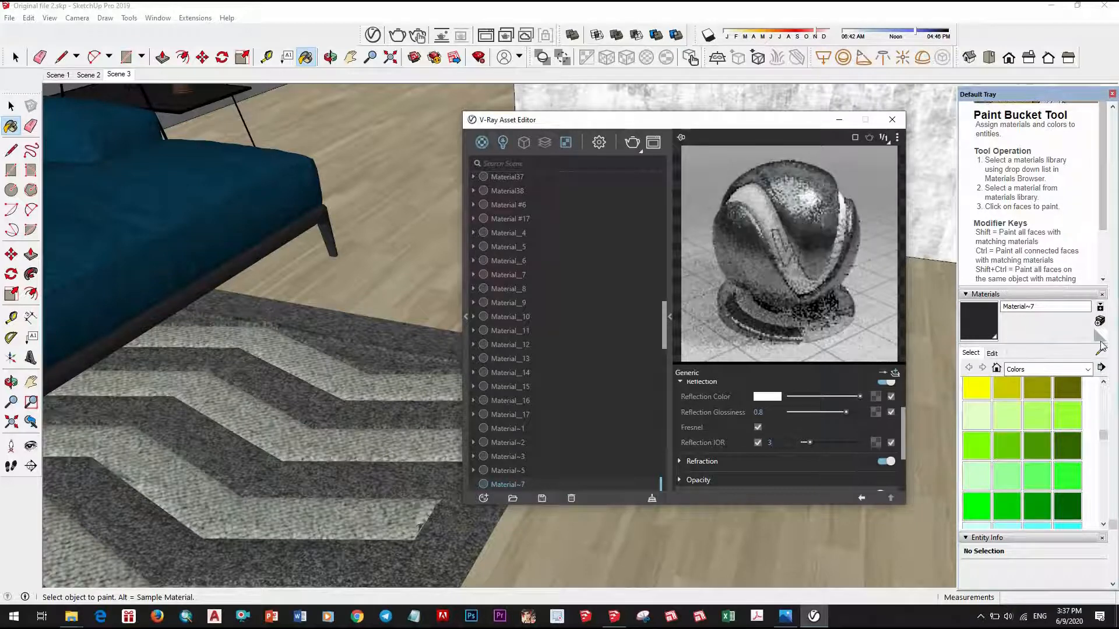
double_click(769, 444)
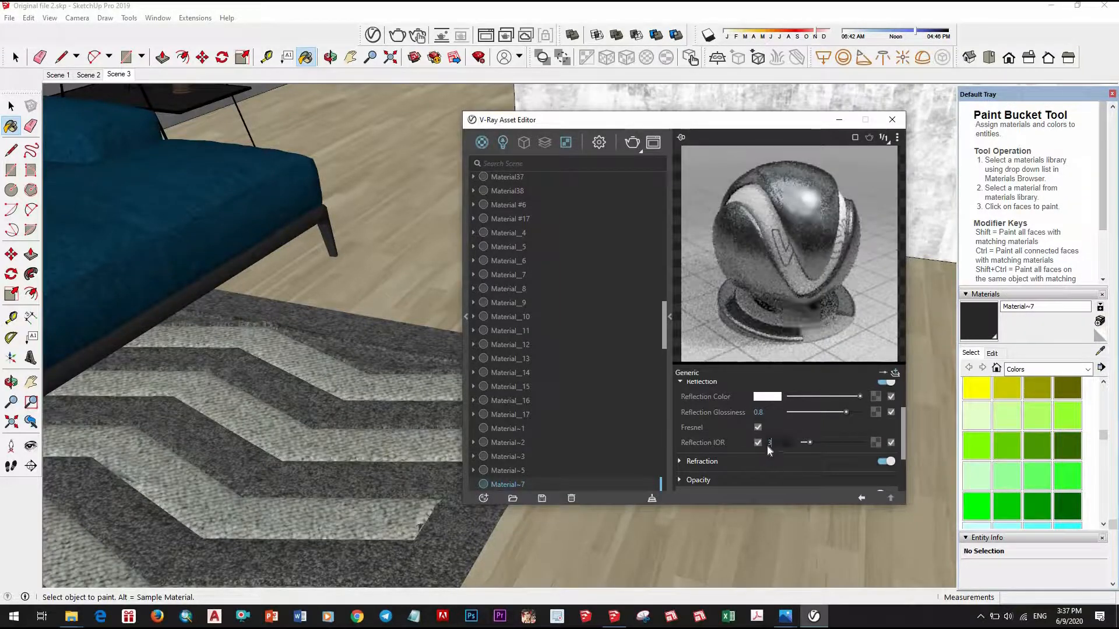
type("2")
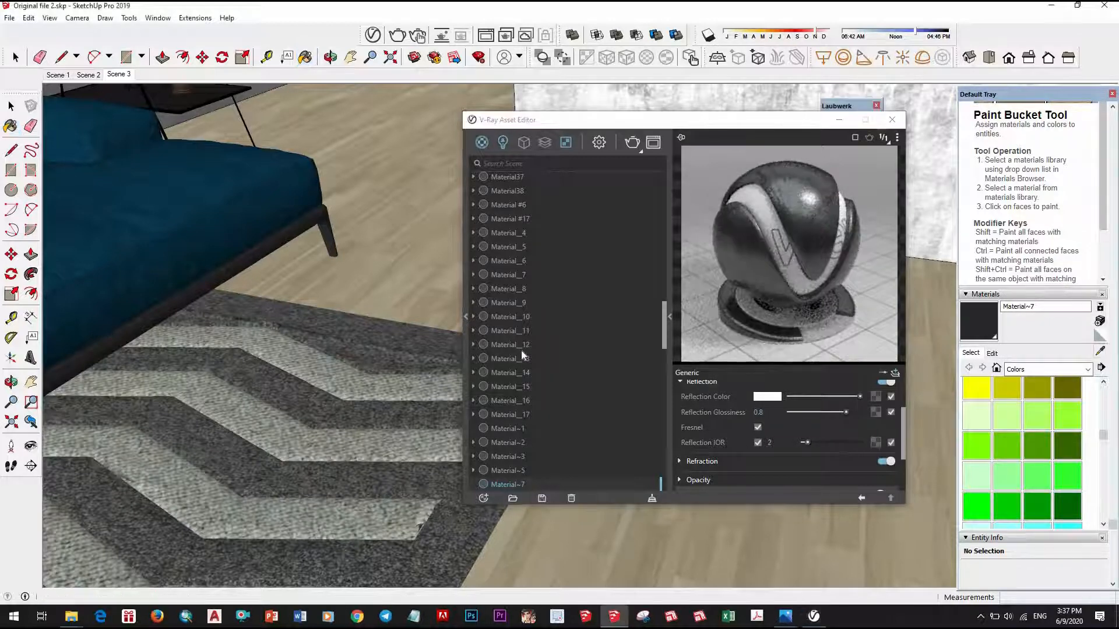
Sample the black side table's lower shelf material and set its reflection glossiness to 0.8 with a reflection IOR of 2
mouse_move(380, 390)
middle_mouse_down()
mouse_move(392, 416)
mouse_move(216, 283)
middle_mouse_up()
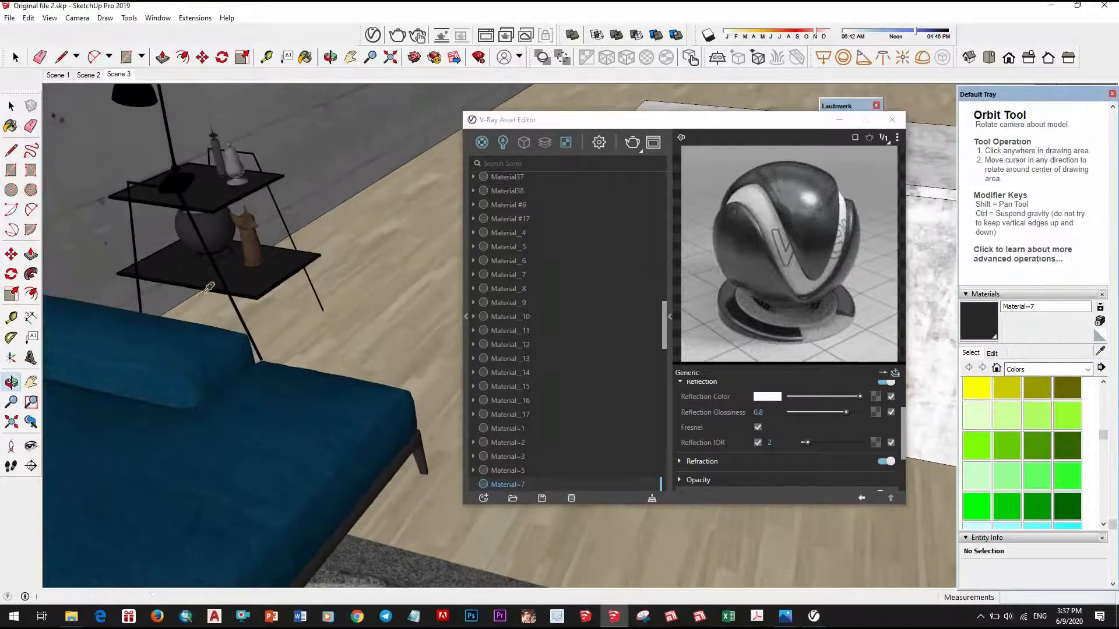
left_click(220, 257, "alt")
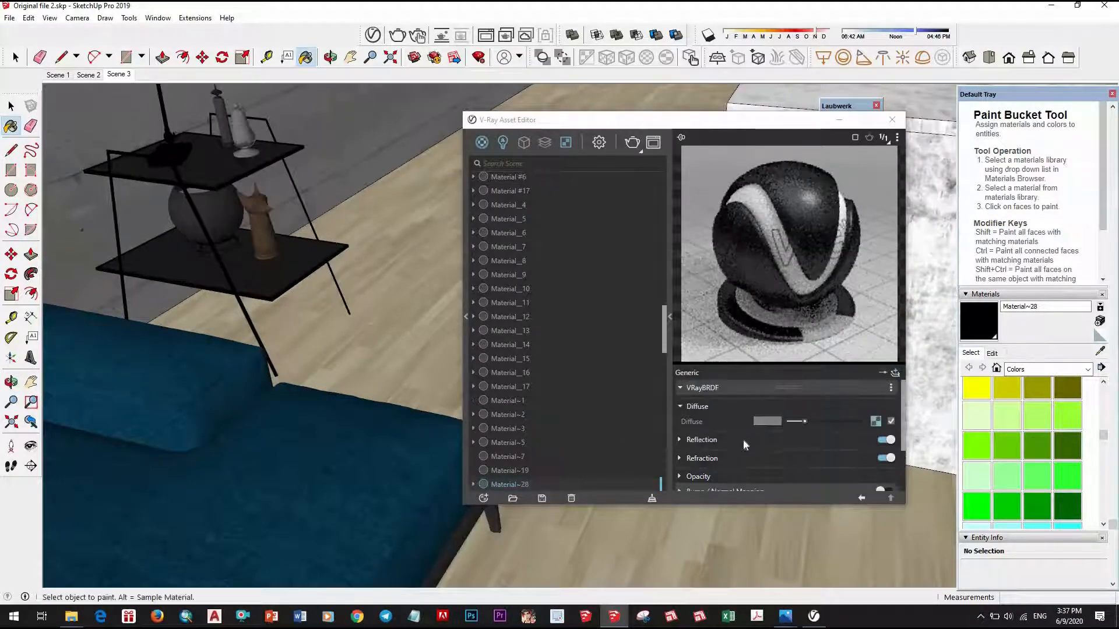
left_click(743, 441)
scroll(838, 417, "down", 3)
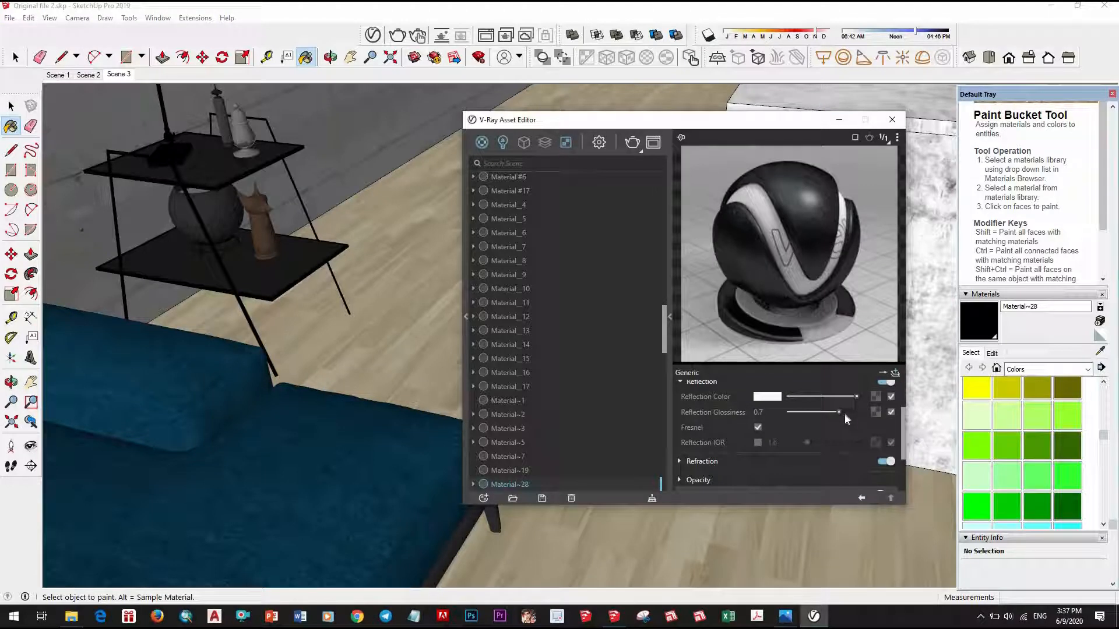
left_click(846, 413)
left_click(758, 444)
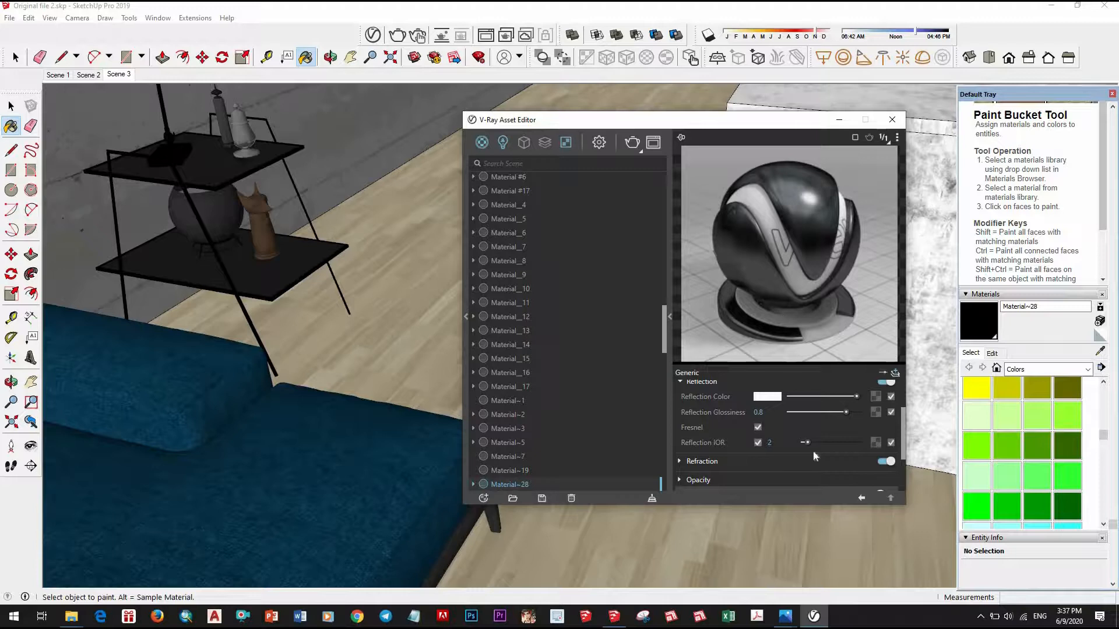
Sample the black material at the side table's upper shelf and set its reflection glossiness to 0.9
left_click(1099, 352)
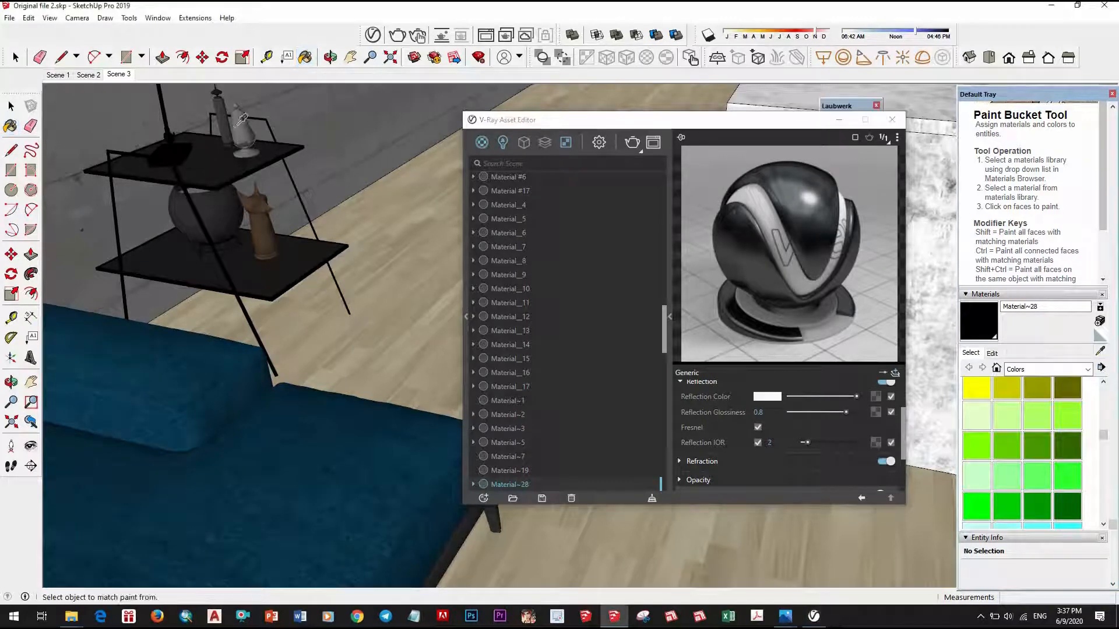
left_click(216, 168)
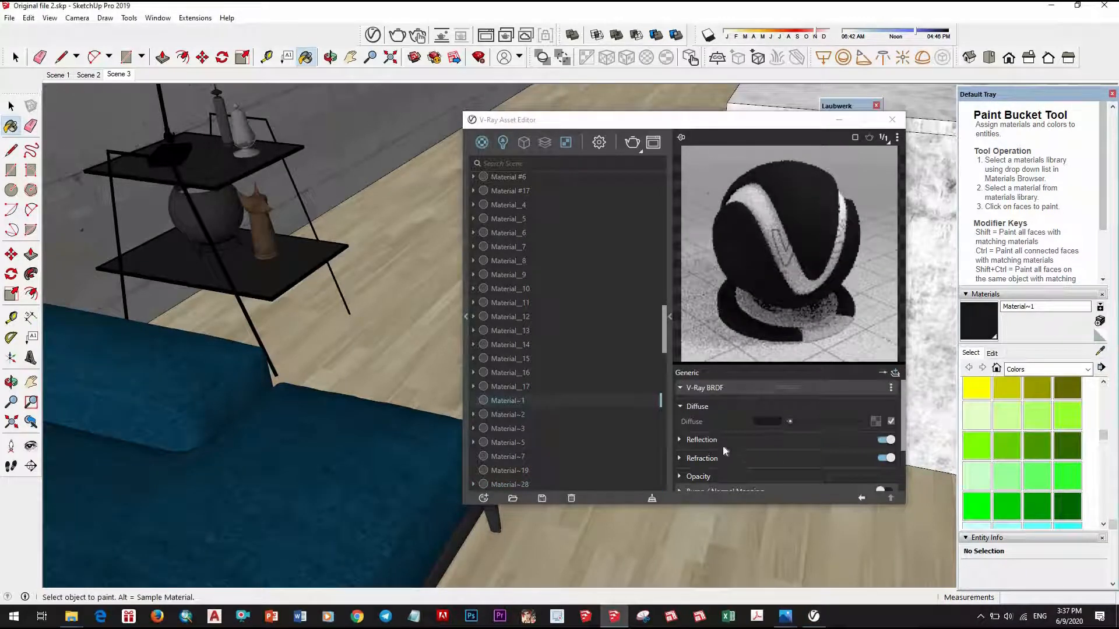
left_click(728, 439)
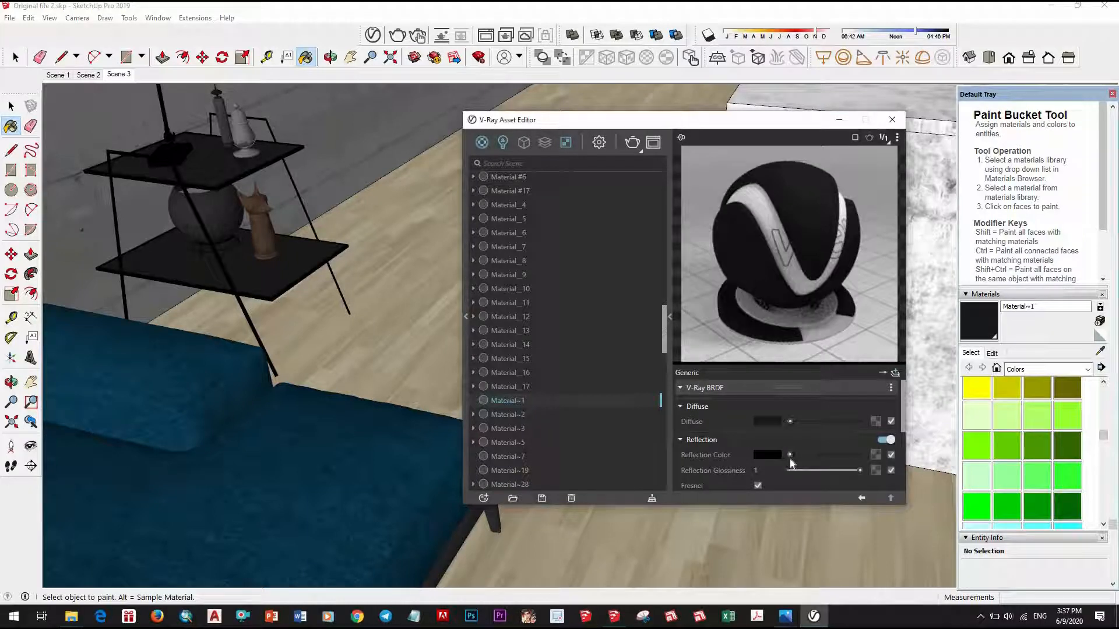
left_click_drag(861, 470, 854, 470)
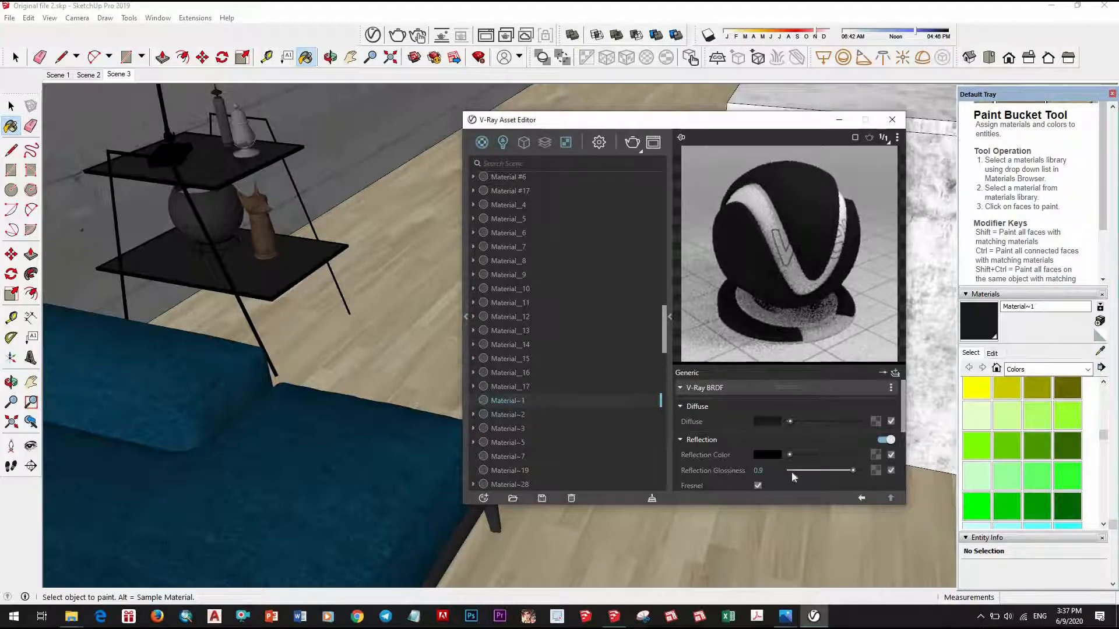
scroll(792, 469, "down", 1)
scroll(792, 470, "down", 3)
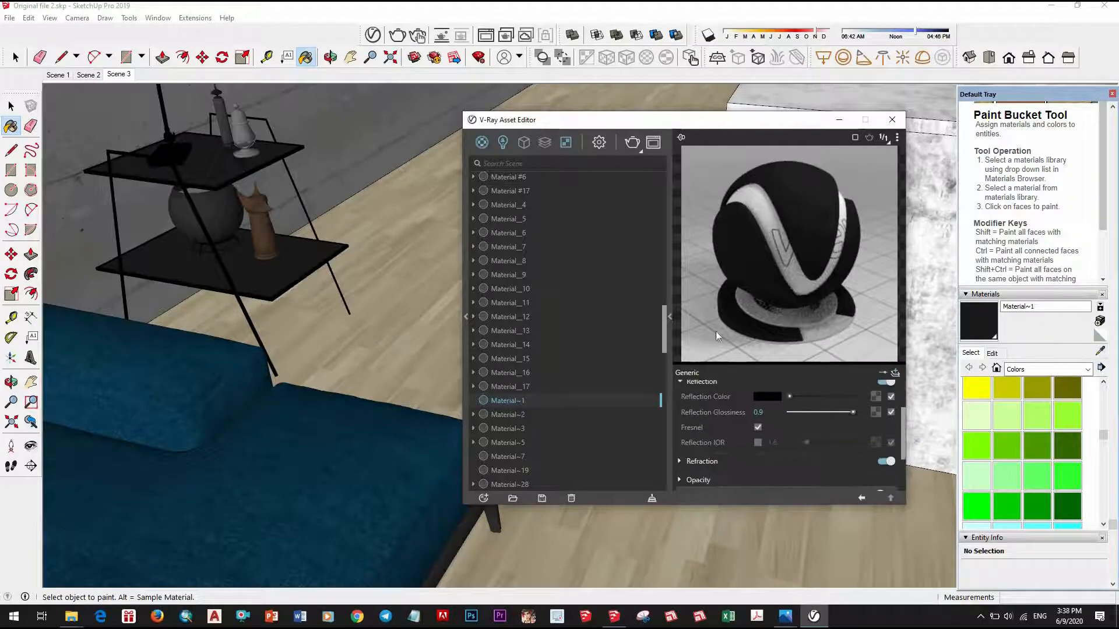
Sample the mottled white counter's material and examine its reflection settings
key("alt")
middle_click_drag(223, 321, 314, 270)
left_click(315, 270, "alt")
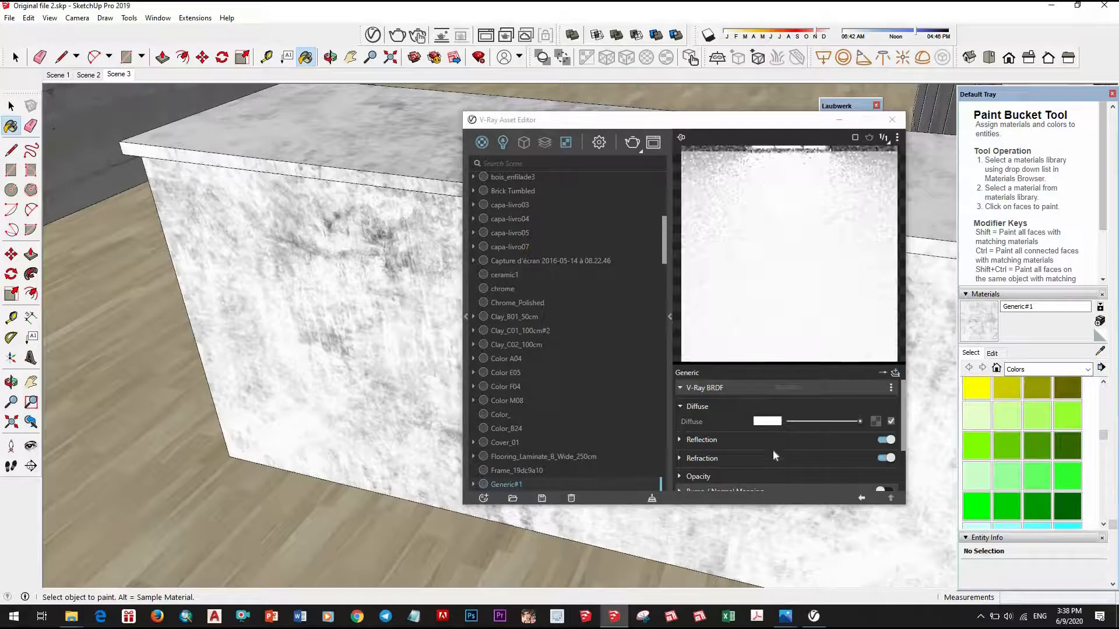
left_click(809, 446)
scroll(809, 447, "down", 2)
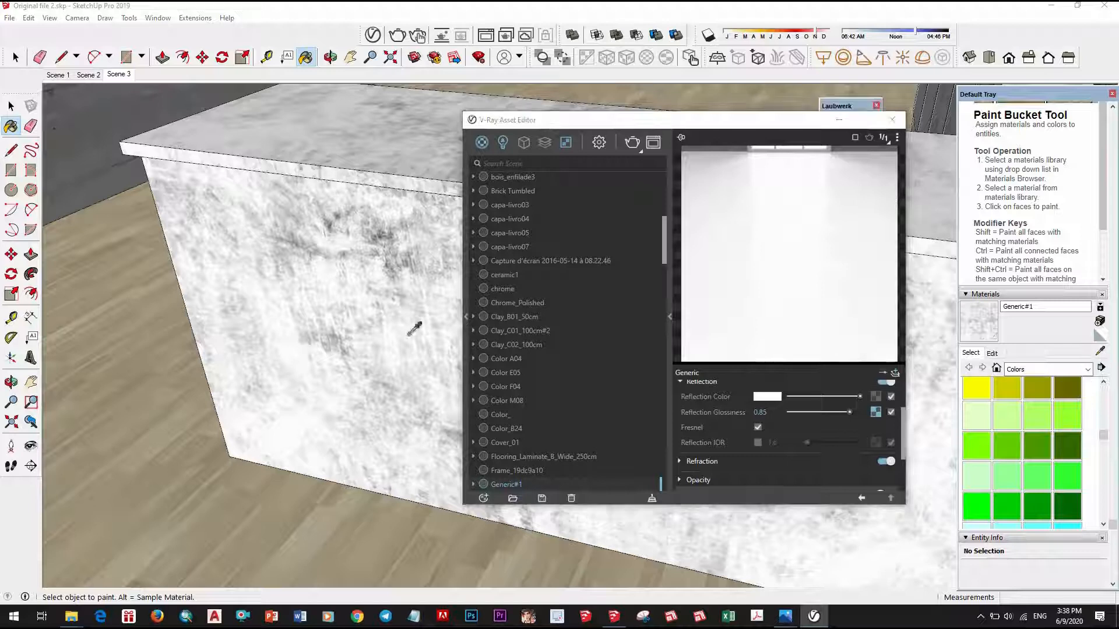
Return the camera to the saved Scene 3 view
middle_click_drag(374, 268, 348, 318)
middle_click_drag(156, 546, 168, 169, "shift")
middle_click_drag(262, 373, 290, 140, "shift")
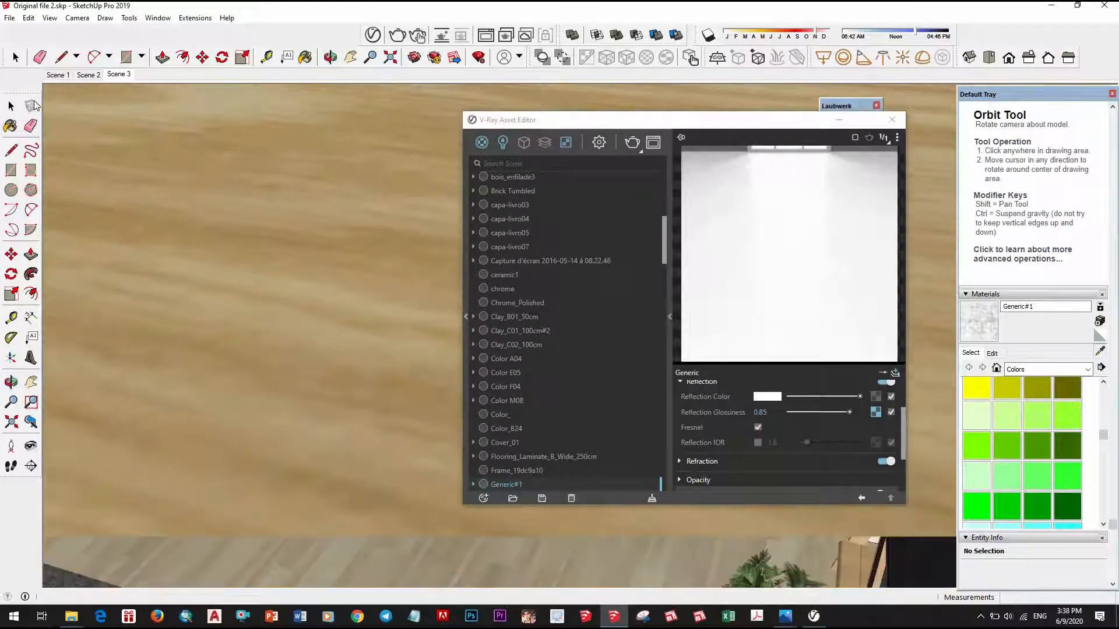
middle_click_drag(275, 348, 280, 245, "shift")
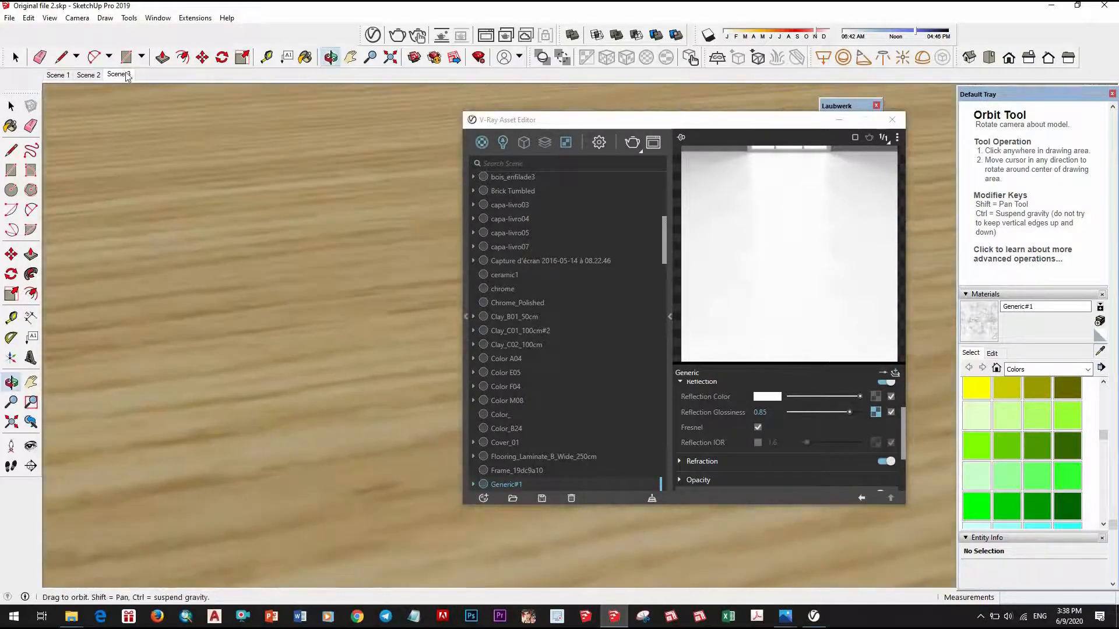
scroll(424, 274, "down", 3)
left_click(119, 75)
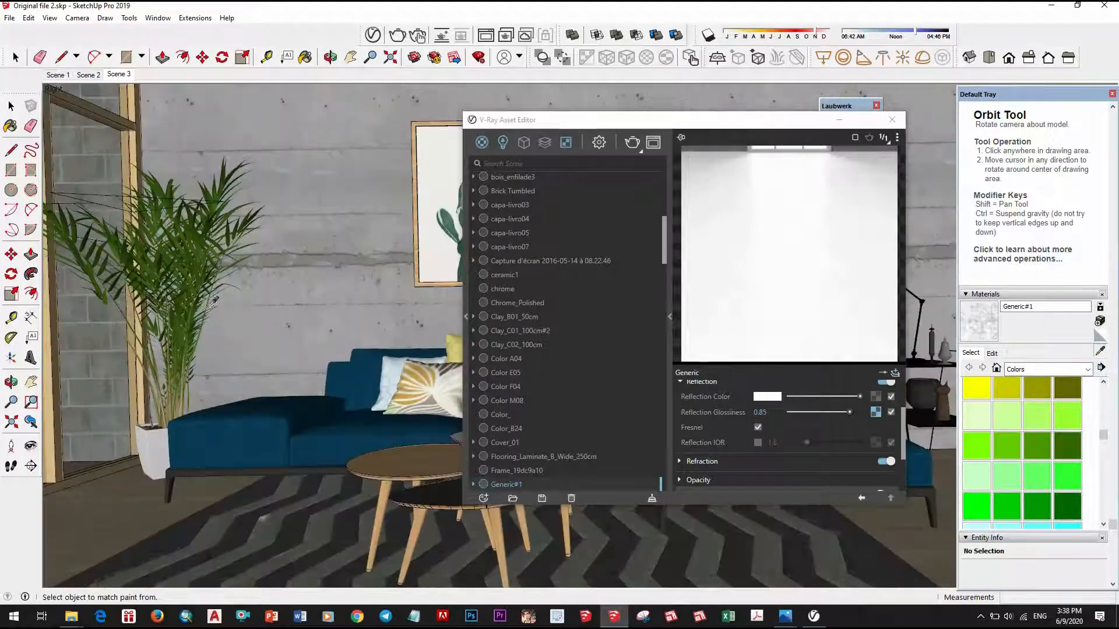
Sample the window glass material beside the palm and examine its reflection and refraction settings
middle_click_drag(236, 297, 242, 349)
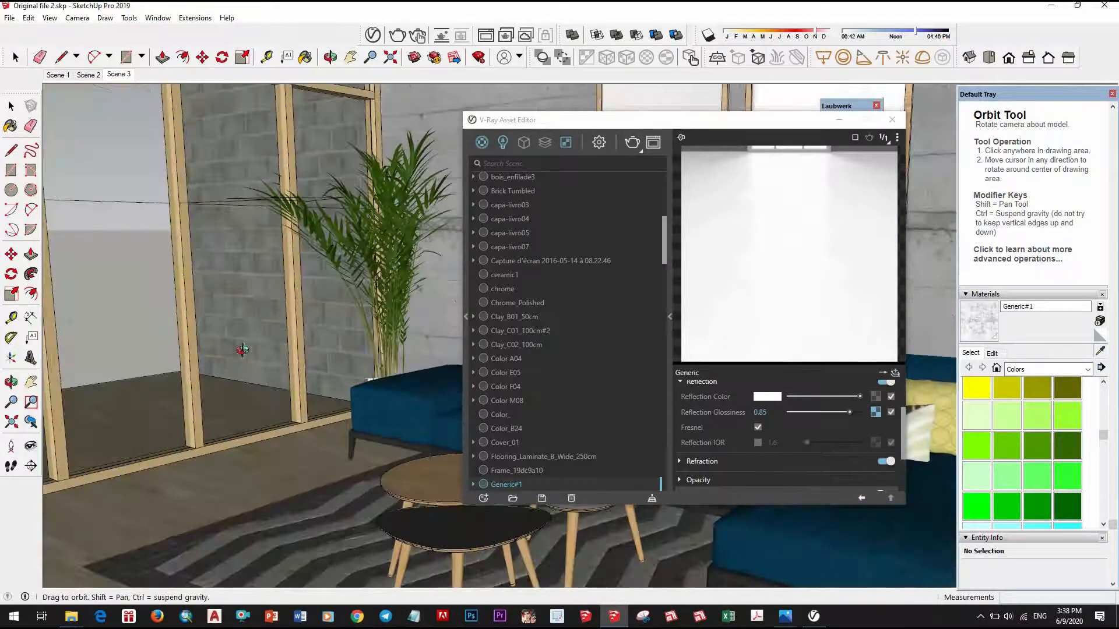
left_click(339, 331, "alt")
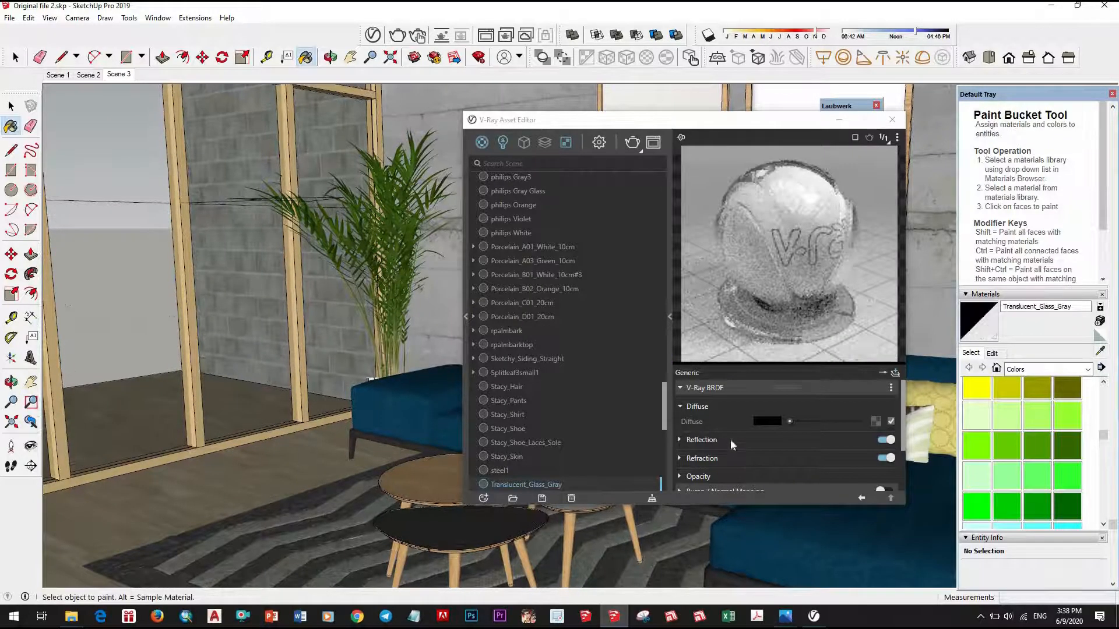
left_click(733, 444)
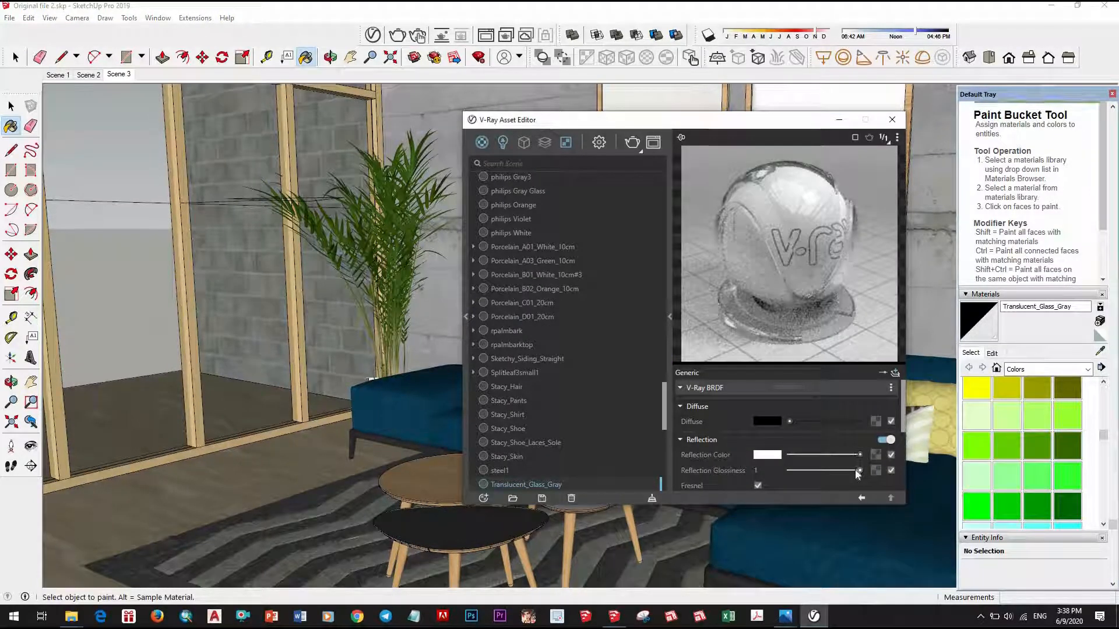
scroll(810, 453, "down", 2)
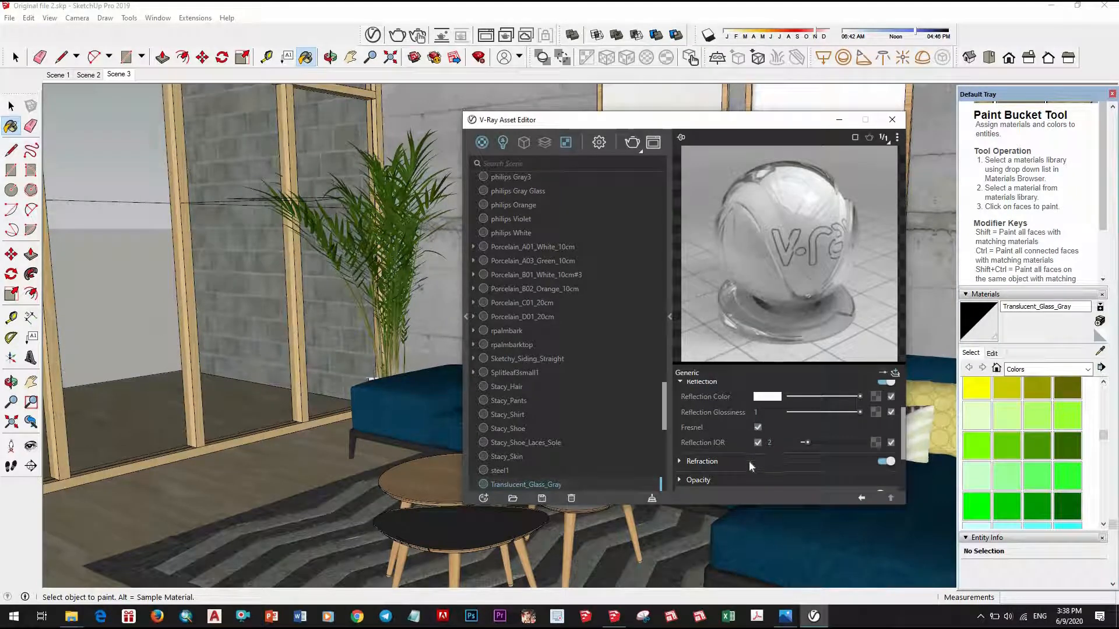
scroll(747, 459, "down", 2)
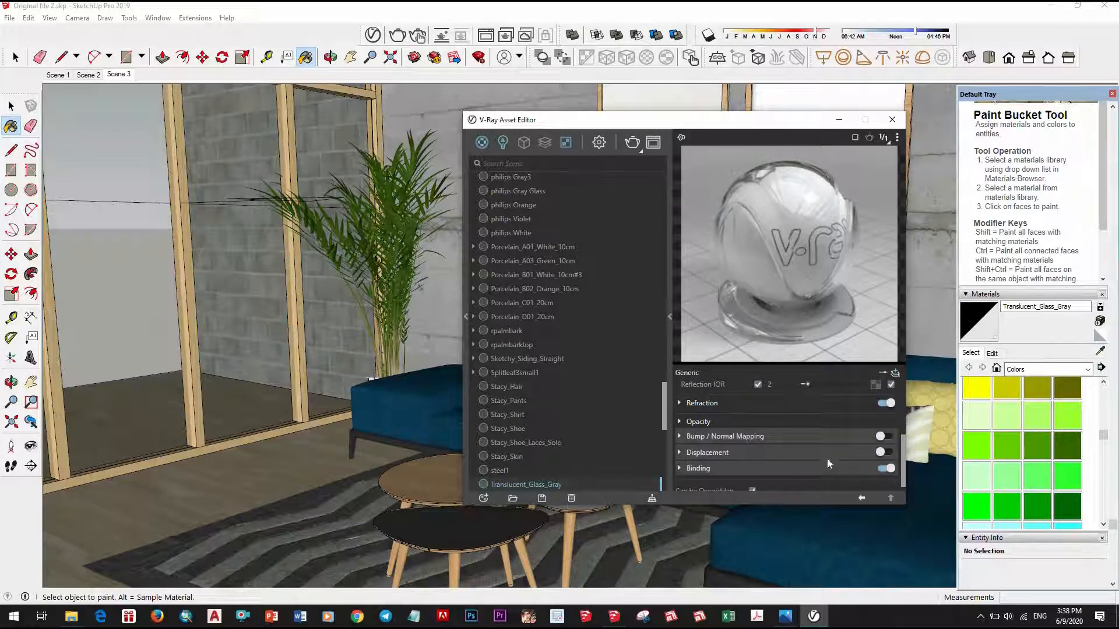
left_click(725, 406)
scroll(792, 458, "down", 3)
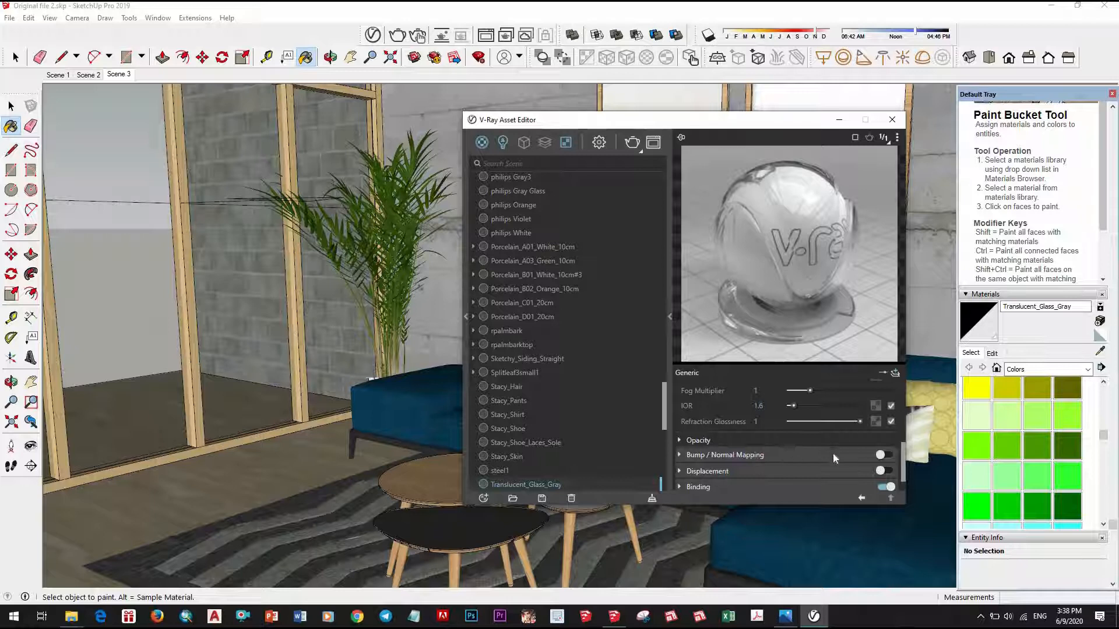
scroll(841, 460, "up", 1)
scroll(816, 488, "down", 1)
scroll(806, 468, "down", 1)
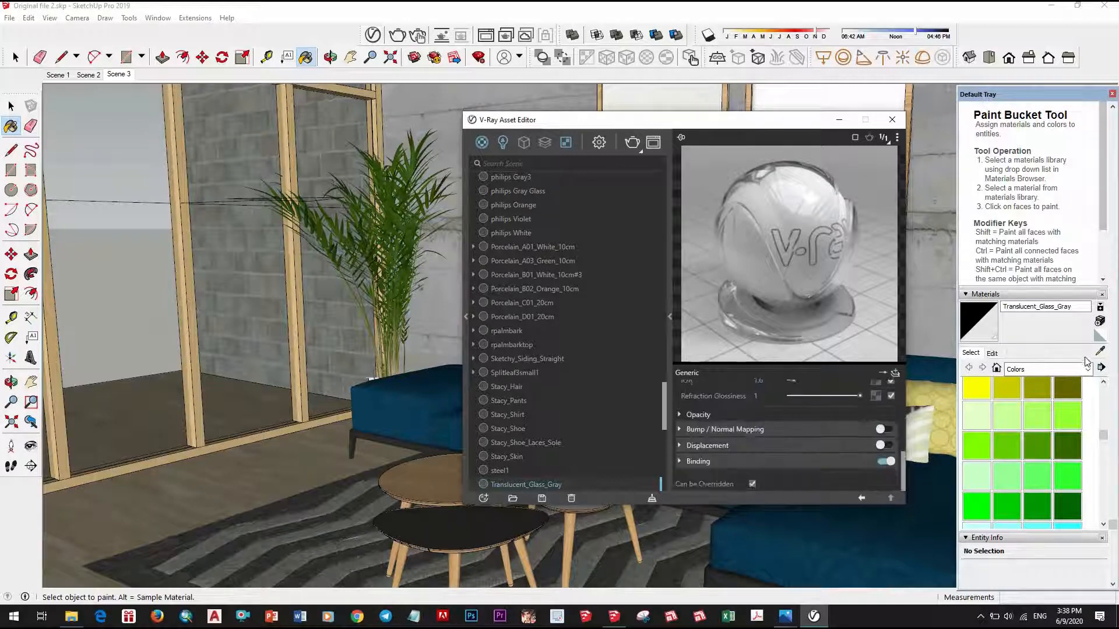
Sample the light wood material of the window frame and adjust its reflection glossiness
key("alt")
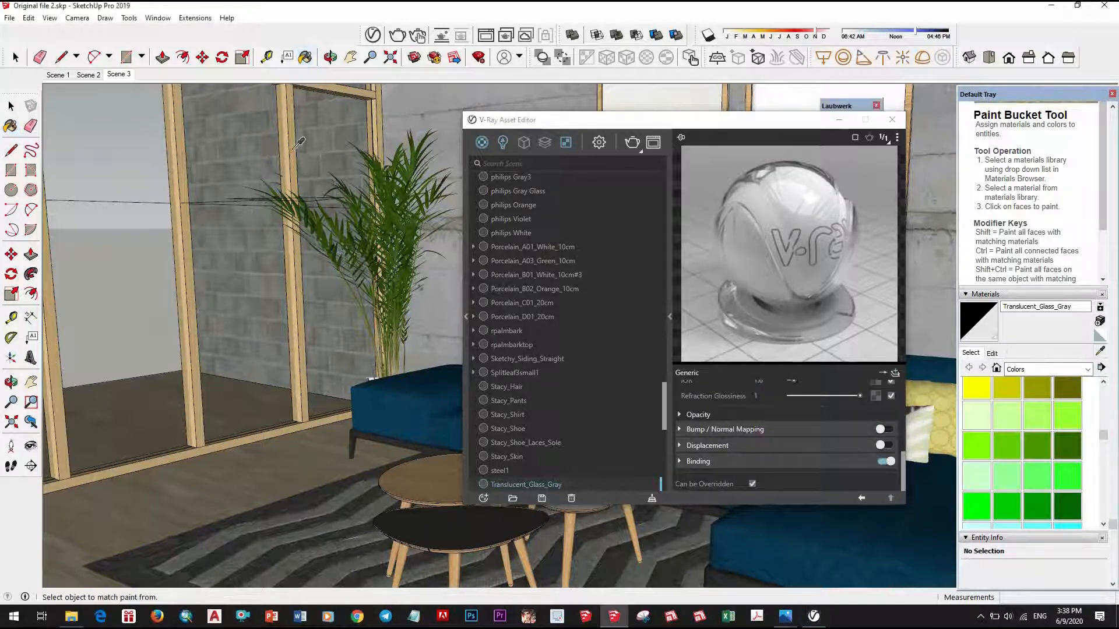
left_click(664, 516, "alt")
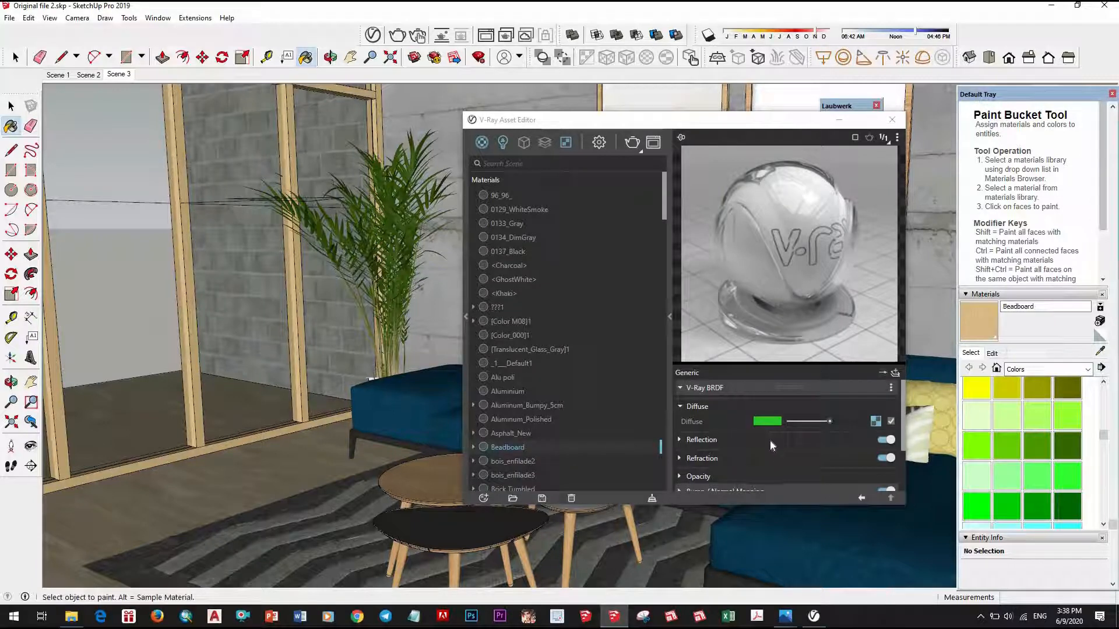
left_click(842, 471)
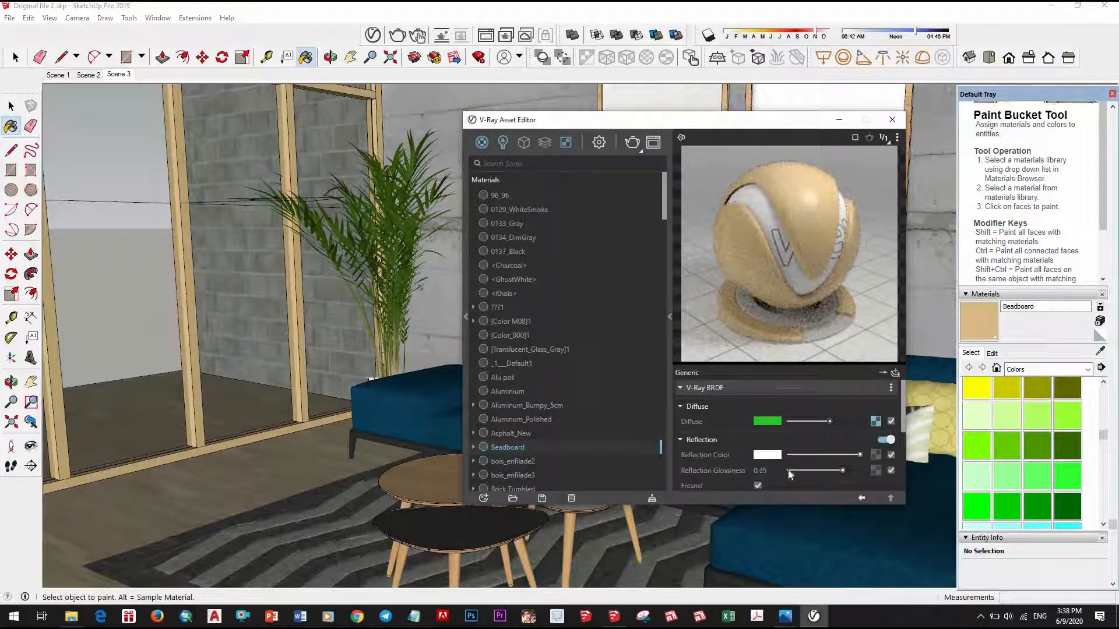
Sample the concrete wall's material beside the window and examine its reflection settings and remaining material sections
scroll(796, 460, "down", 3)
scroll(845, 443, "down", 3)
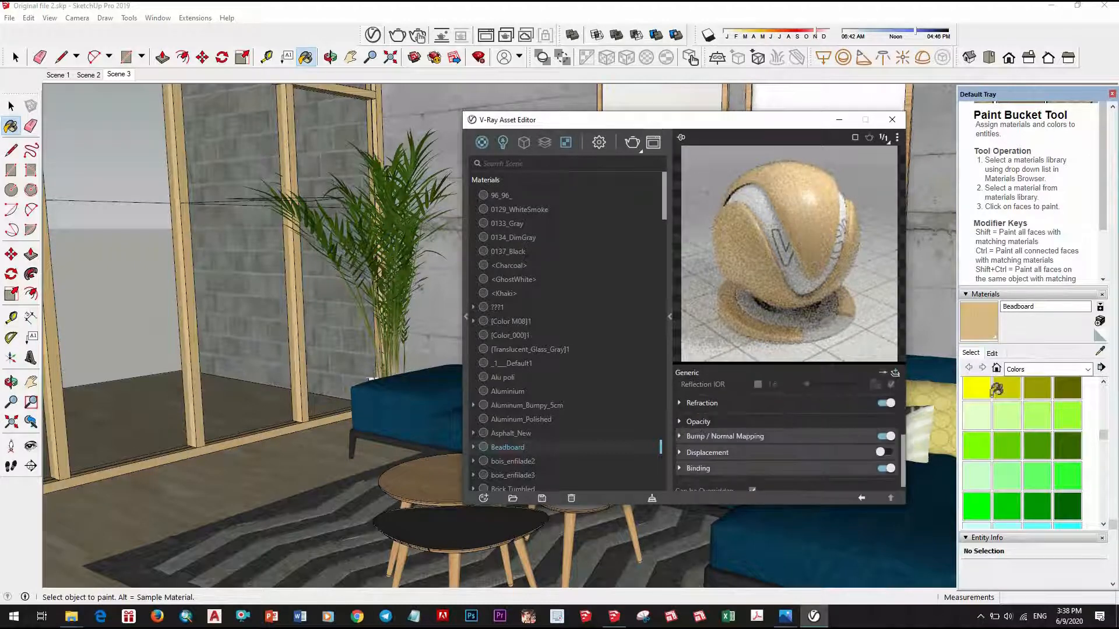
left_click(1100, 352)
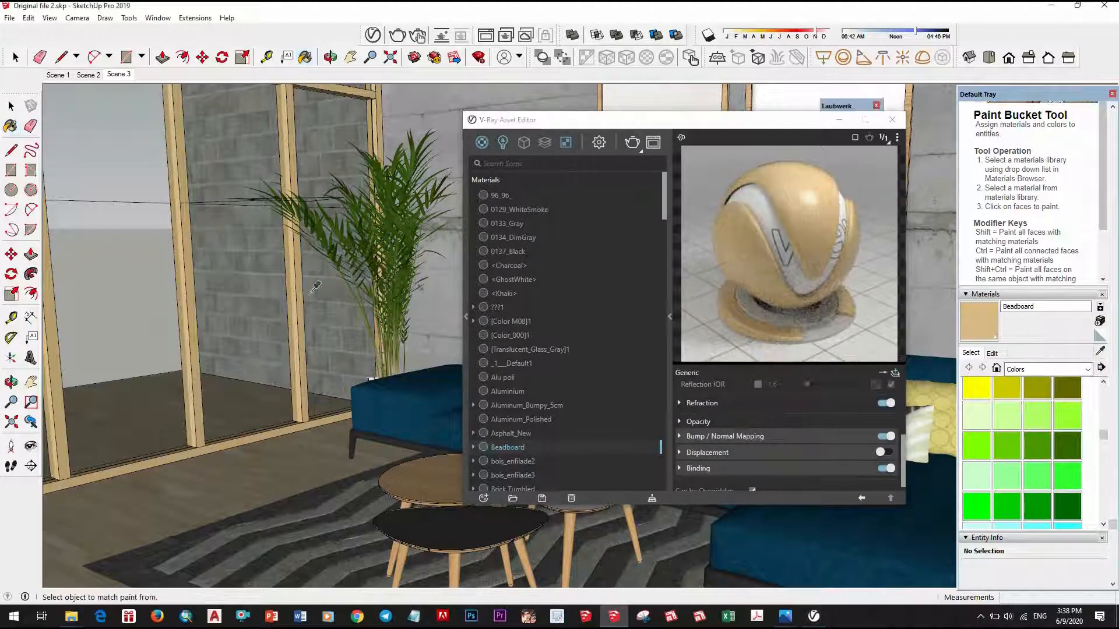
middle_click_drag(339, 241, 305, 369, "shift")
left_click(405, 200)
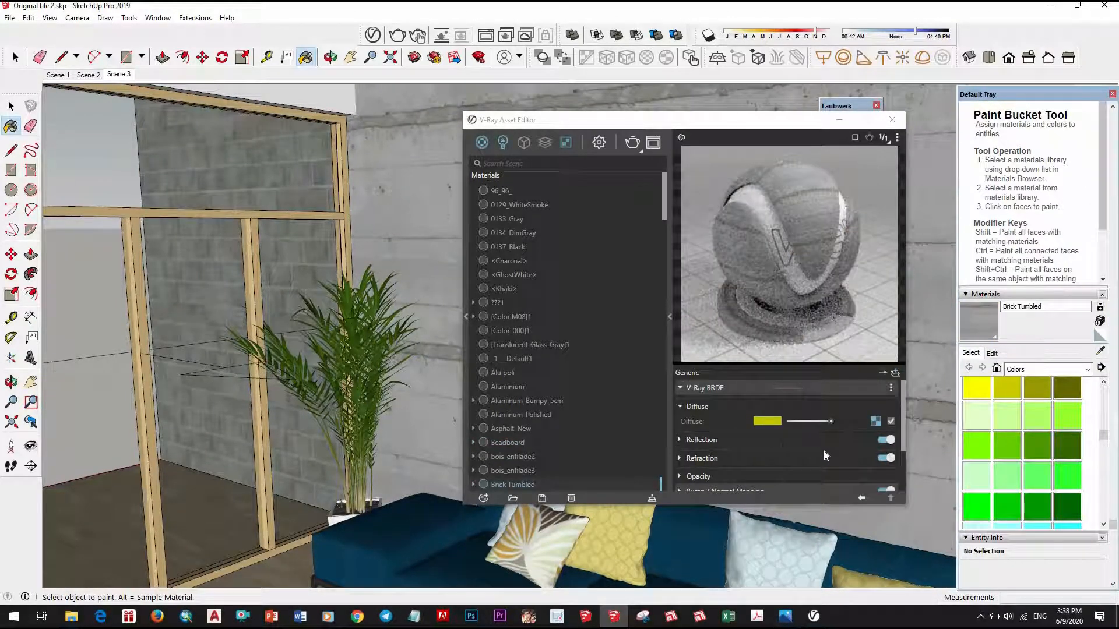
left_click(831, 440)
scroll(848, 419, "down", 2)
left_click_drag(848, 414, 811, 412)
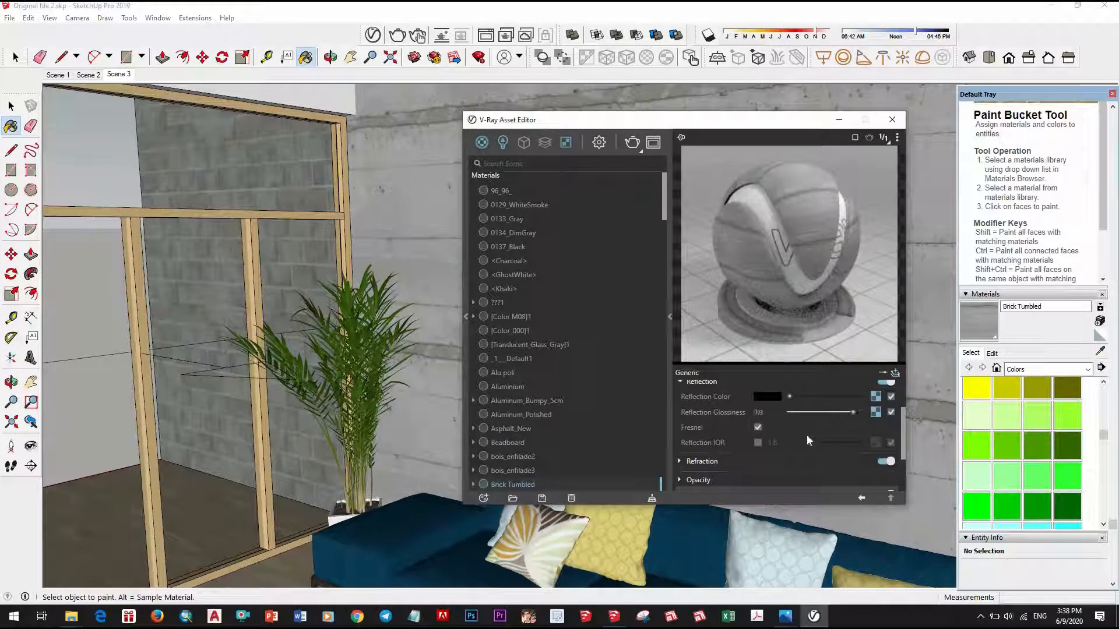
scroll(816, 442, "down", 2)
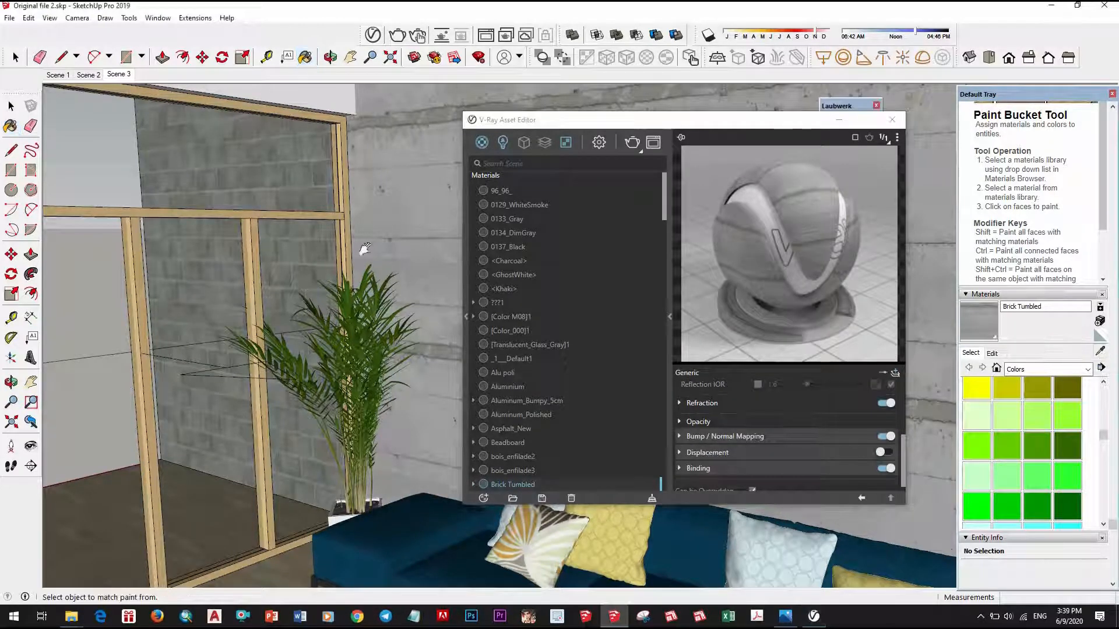
Sample the dark stair railing's material and set its reflection glossiness to 0.8 and reflection IOR to 2
mouse_move(344, 333)
middle_mouse_down()
mouse_move(296, 383)
mouse_move(329, 340)
mouse_move(413, 317)
middle_mouse_up()
left_click(411, 320, "alt")
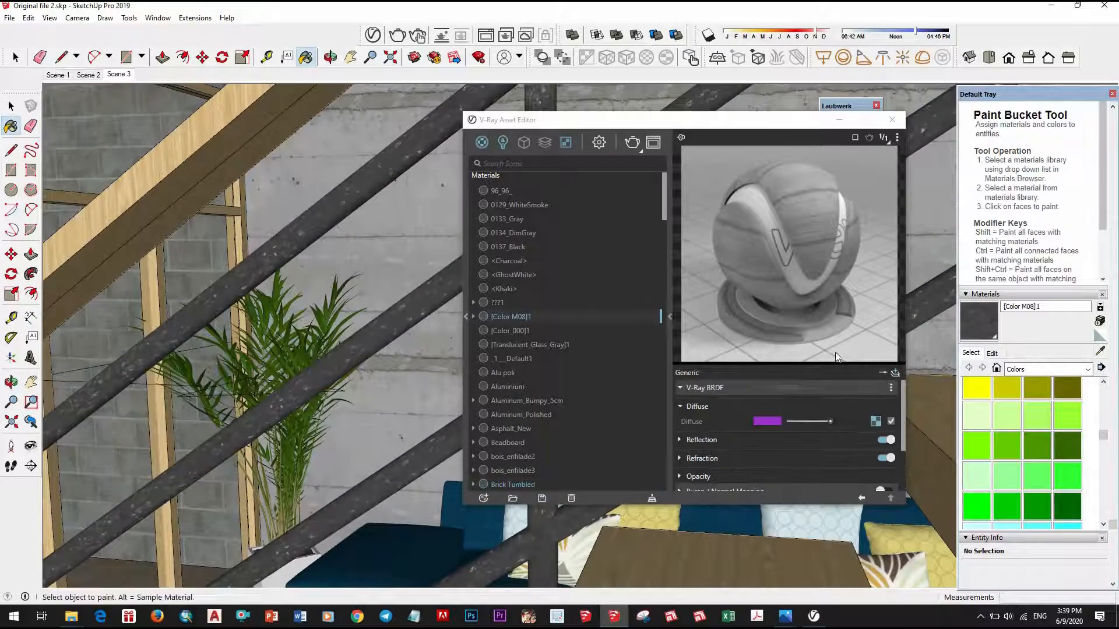
left_click(767, 442)
left_click(769, 441)
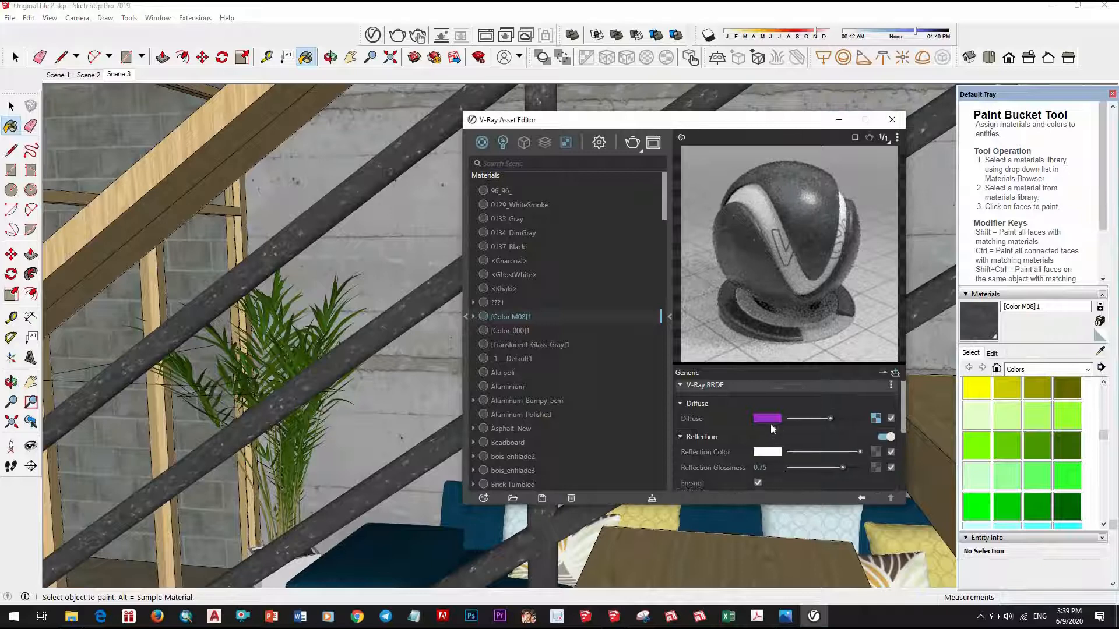
scroll(771, 422, "down", 2)
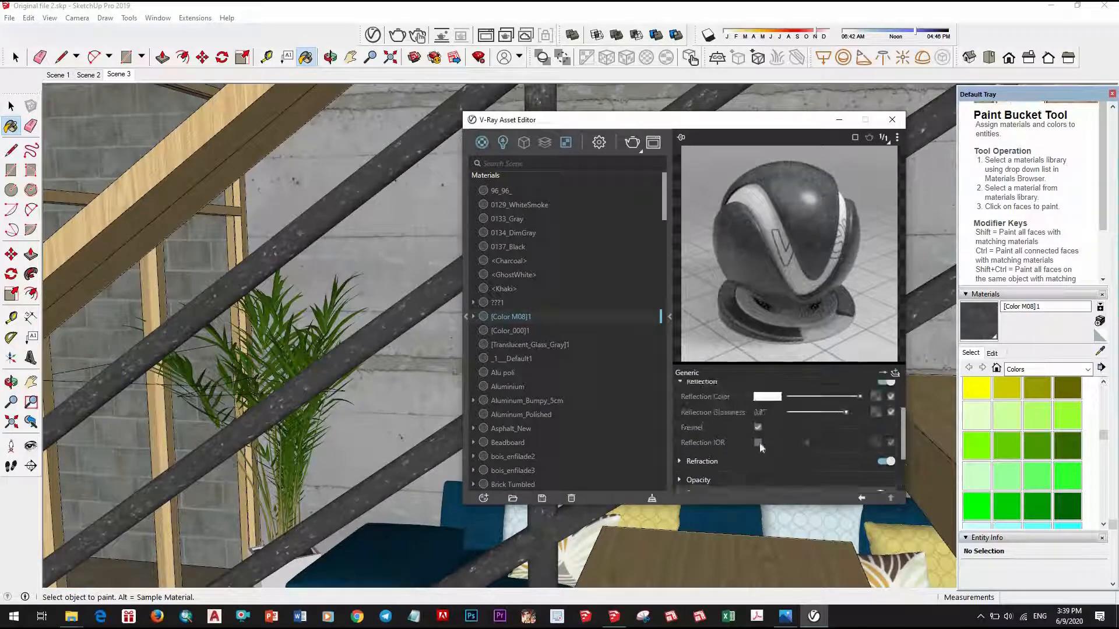
type("2")
key("Return")
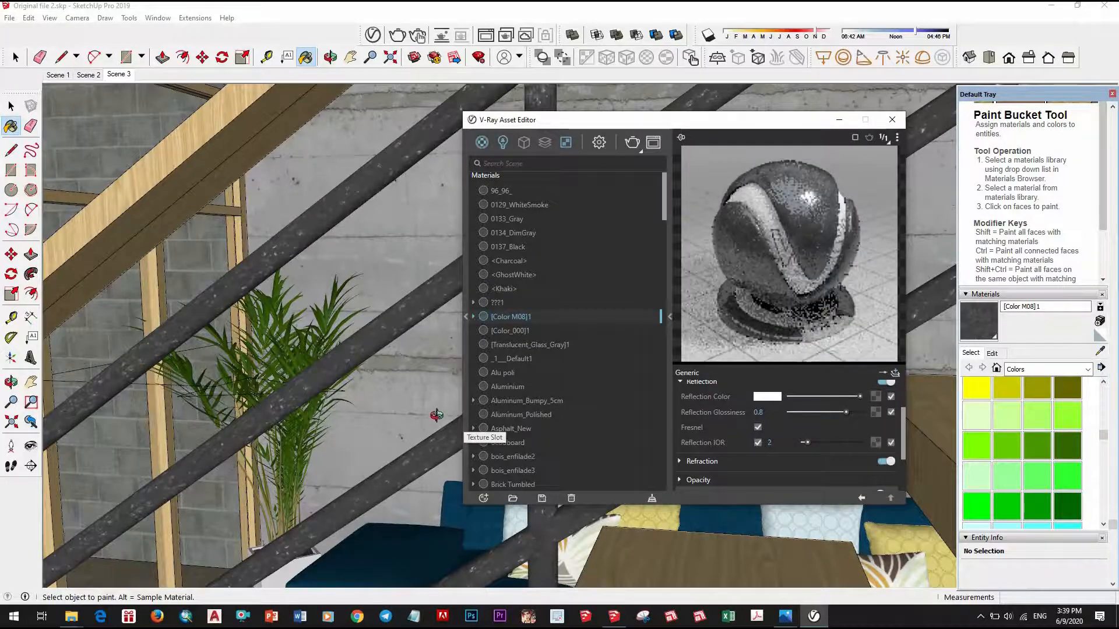
Sample the black TV screen's material and enable its reflection IOR with a value of 2
mouse_move(356, 387)
middle_mouse_down()
mouse_move(346, 419)
mouse_move(362, 452)
mouse_move(389, 440)
mouse_move(434, 457)
mouse_move(323, 400)
mouse_move(263, 425)
mouse_move(303, 418)
mouse_move(412, 210)
middle_mouse_up()
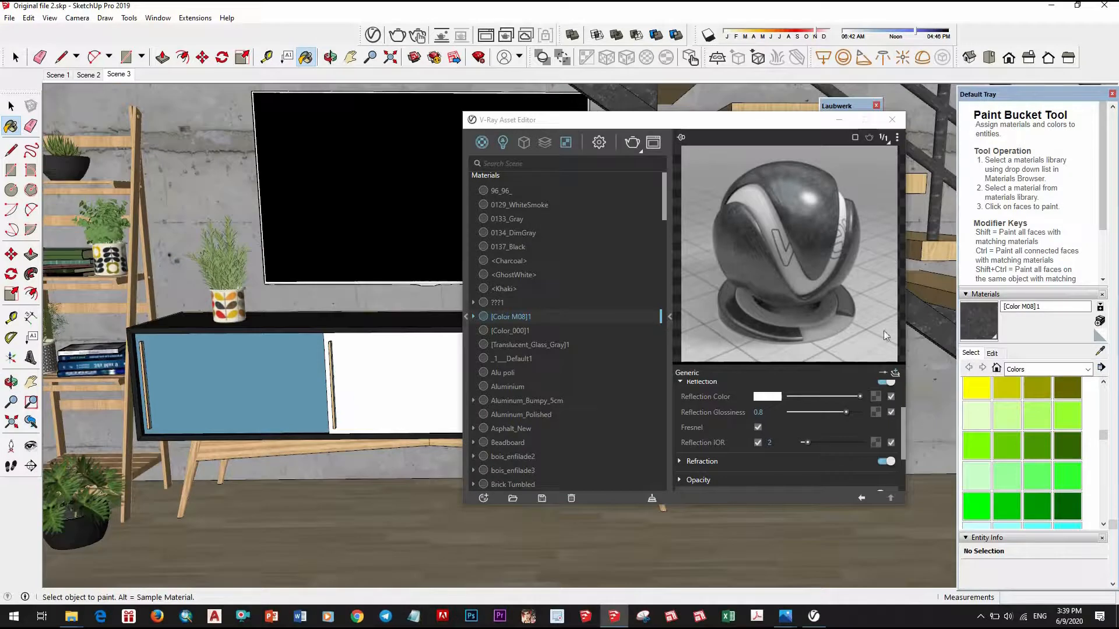
left_click(1100, 350)
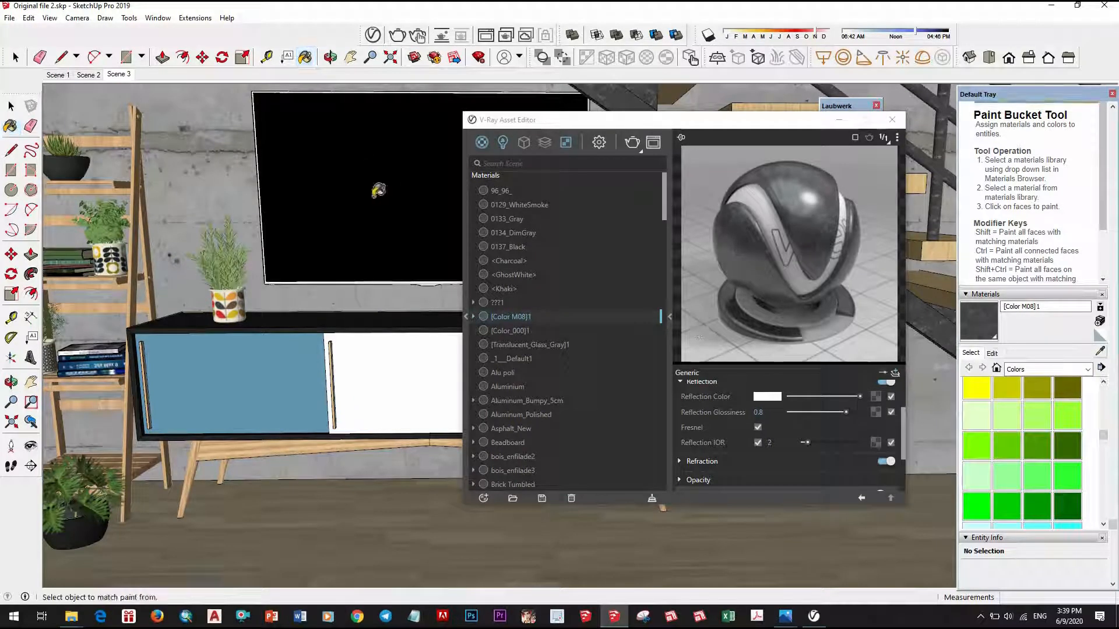
left_click(391, 238)
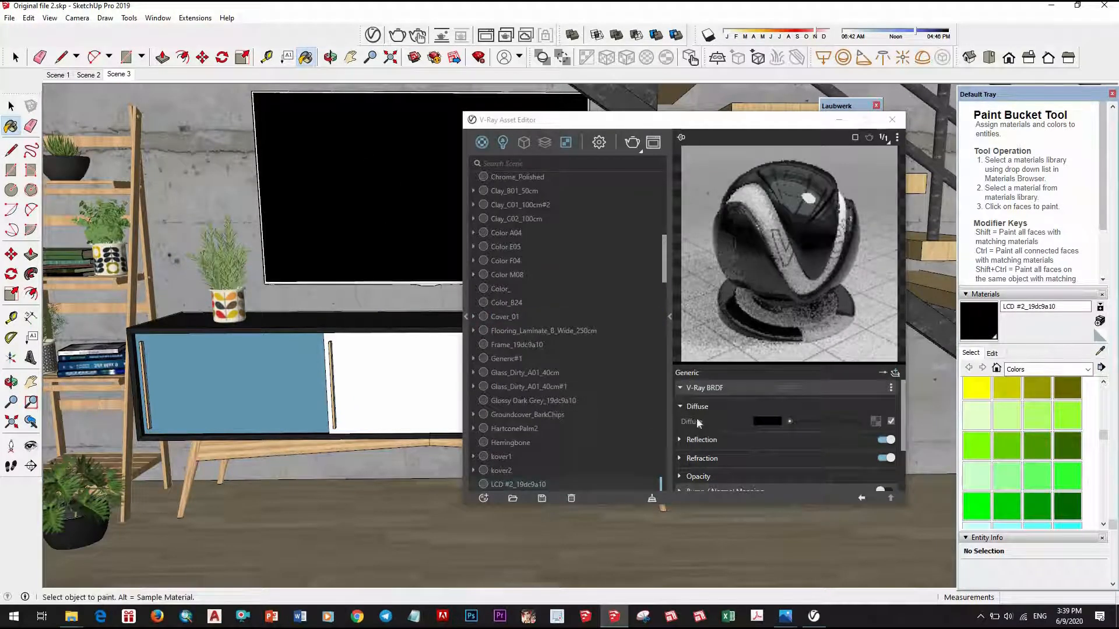
left_click(722, 440)
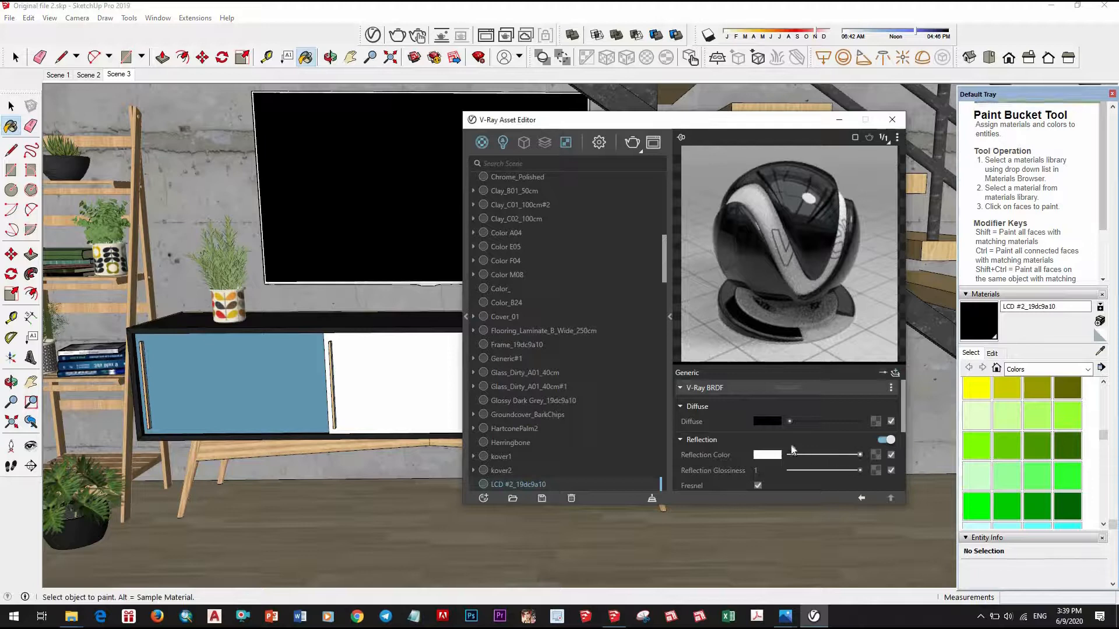
scroll(760, 451, "down", 2)
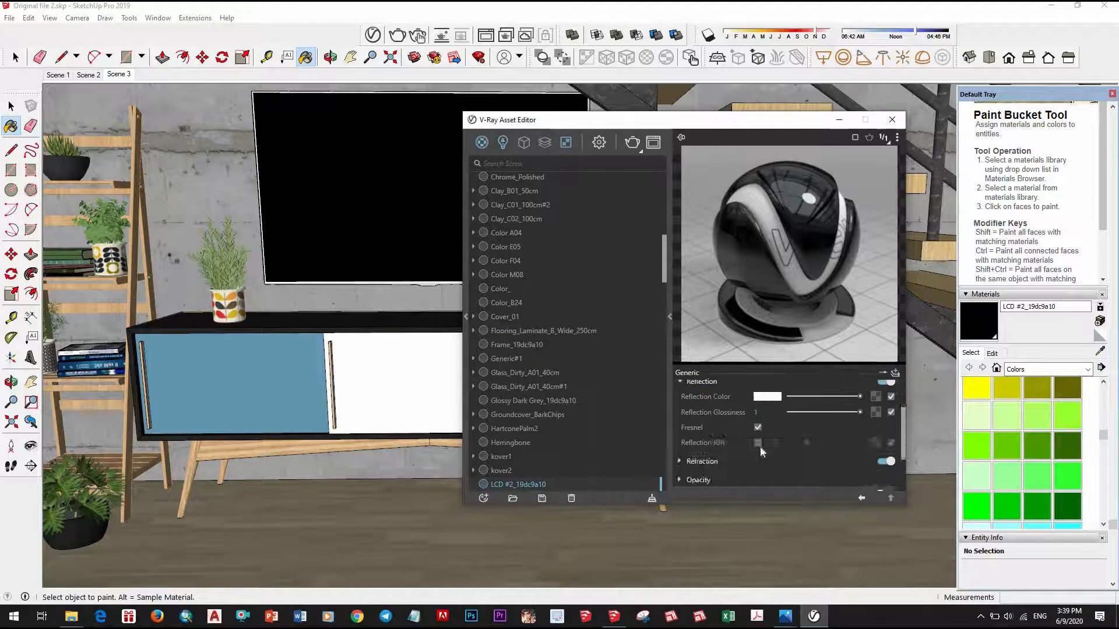
left_click(1100, 352)
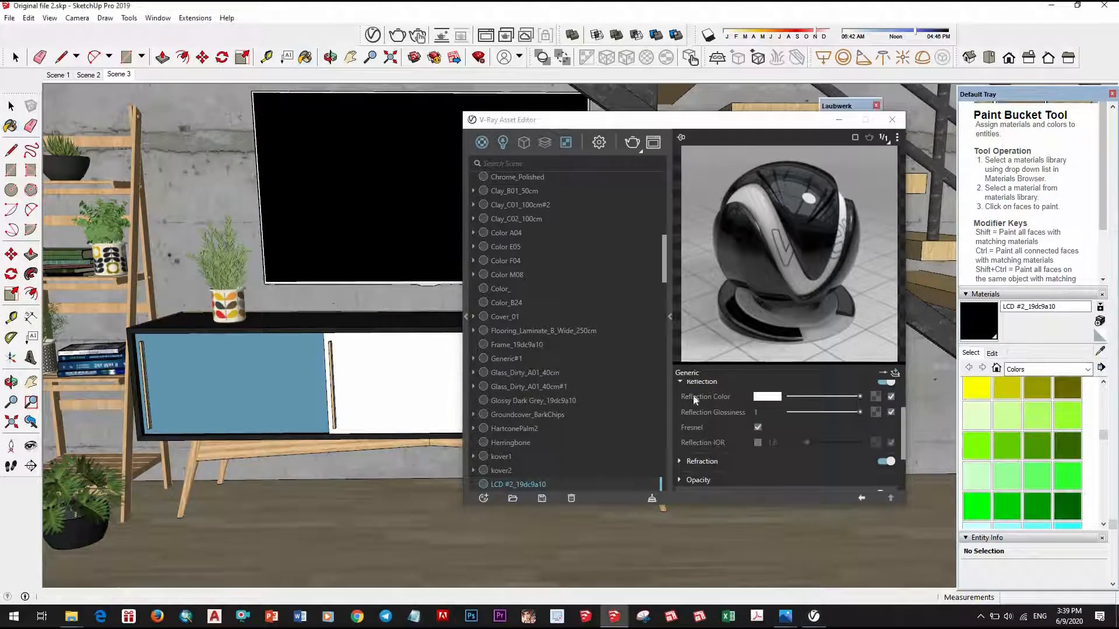
left_click(757, 442)
double_click(772, 443)
type("2")
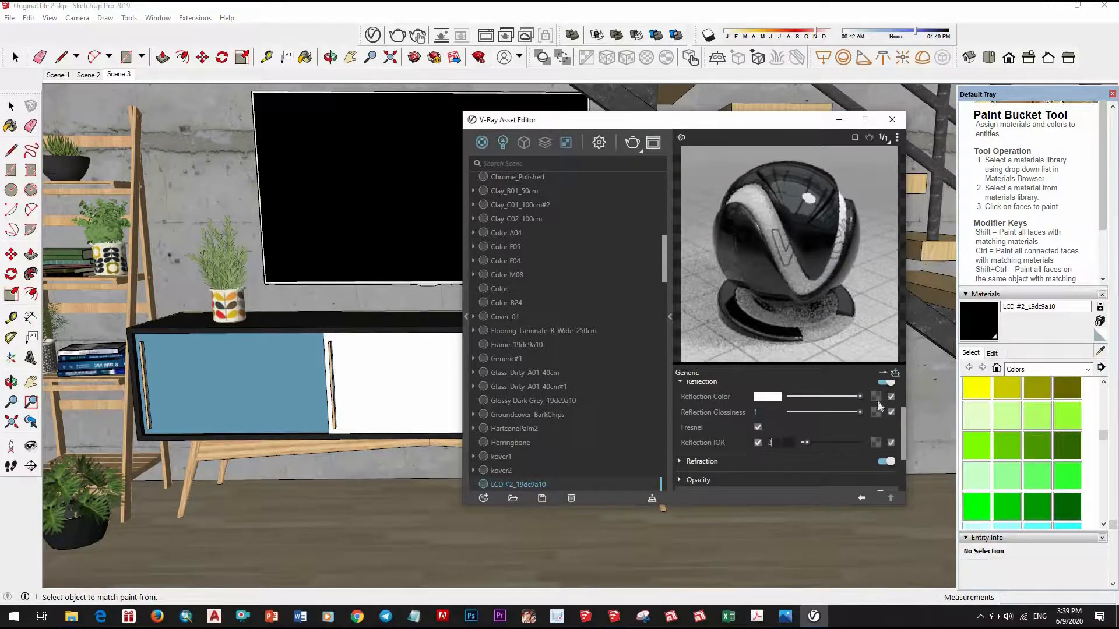
key("Return")
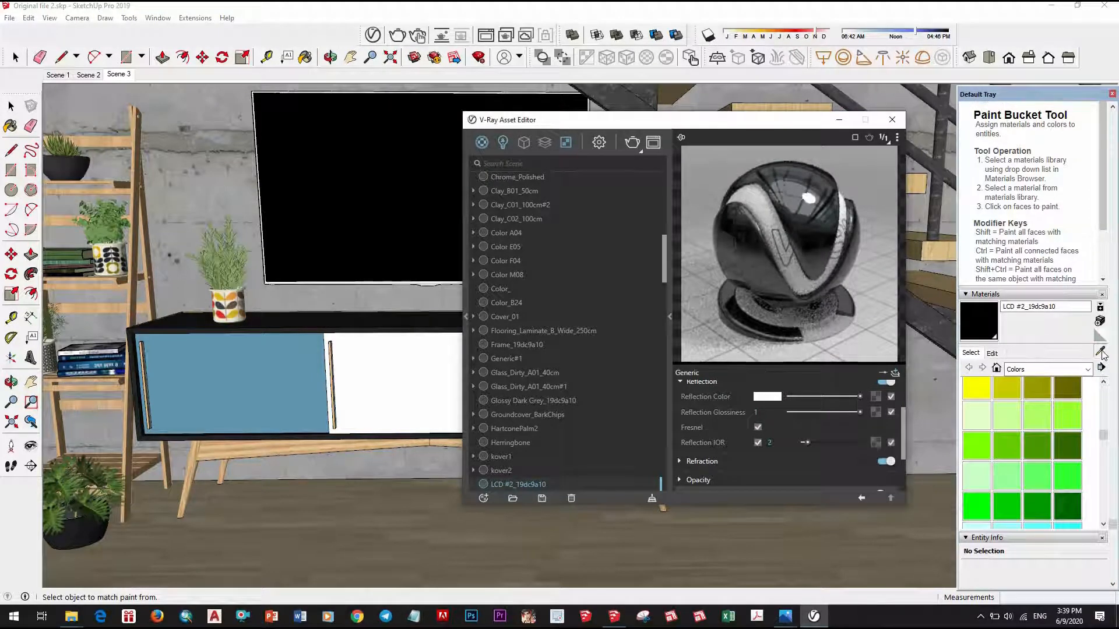
Sample the TV cabinet's blue door material and set its reflection glossiness to 0.7
left_click(319, 366)
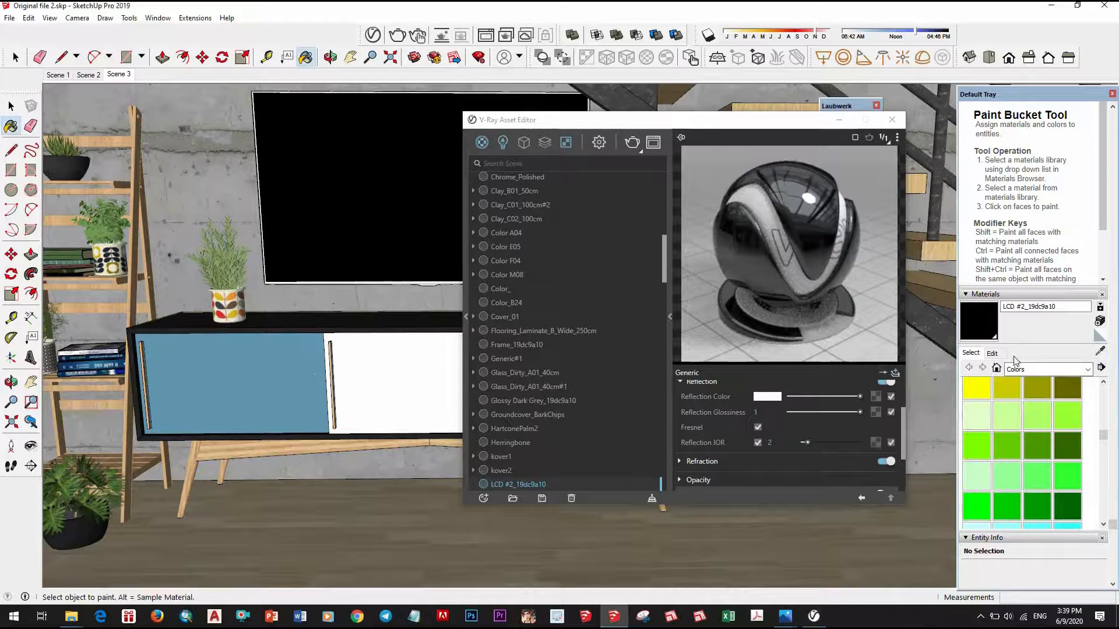
left_click(254, 359, "alt")
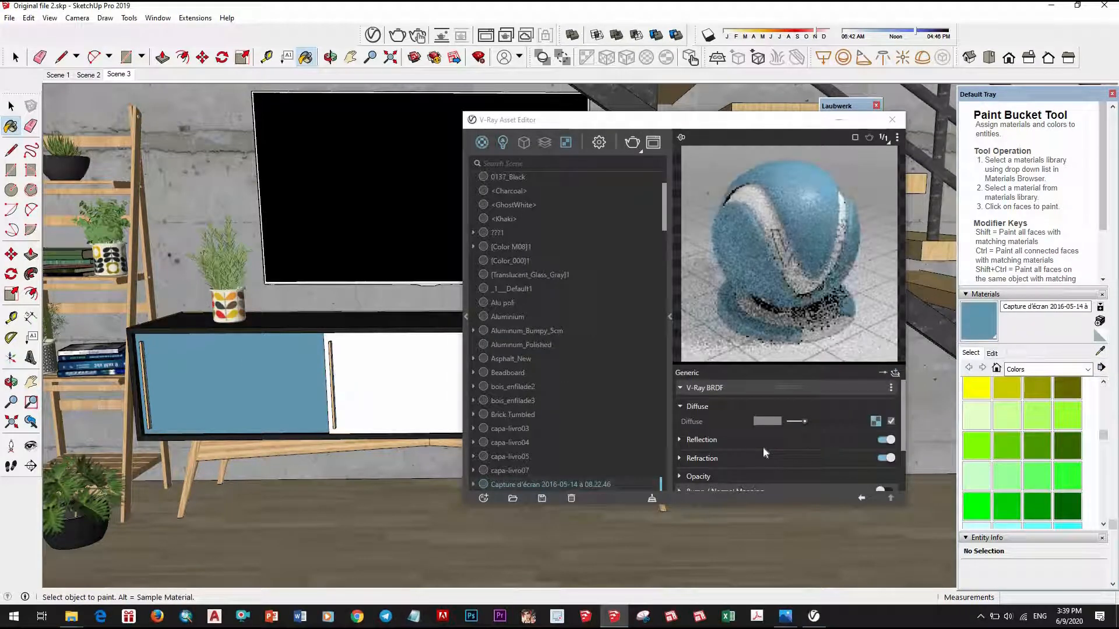
left_click(764, 439)
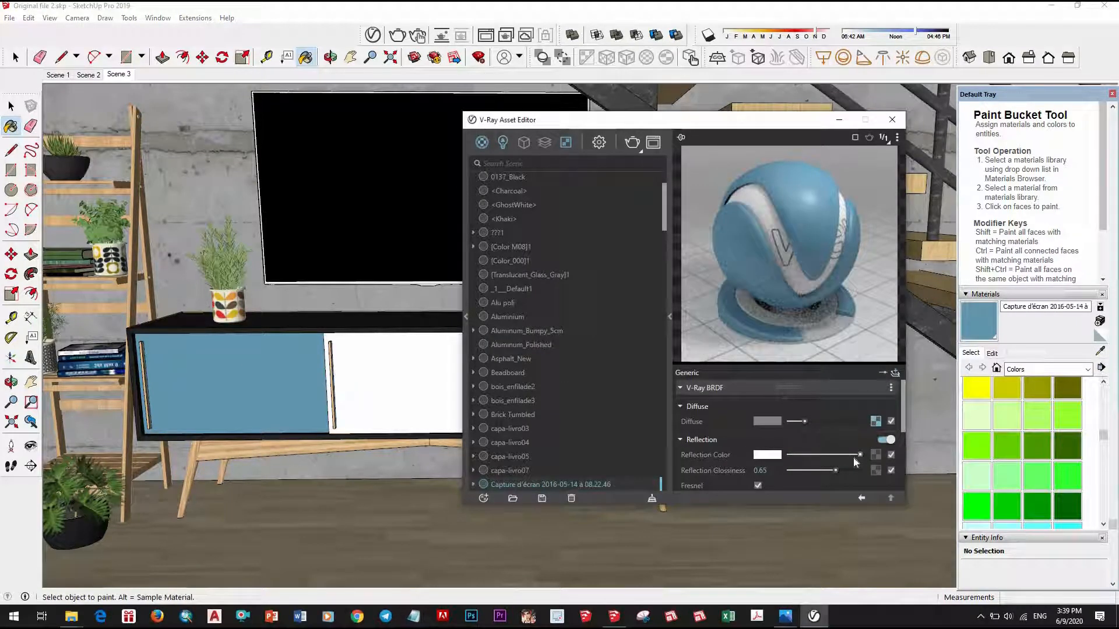
left_click_drag(841, 472, 845, 470)
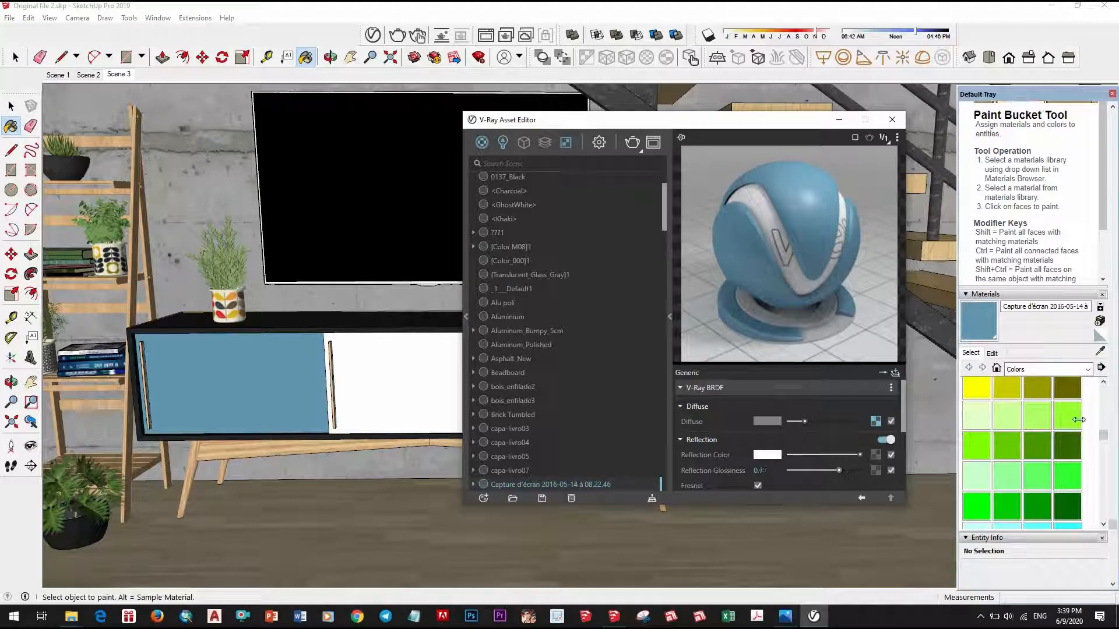
Sample the TV cabinet's white door material and set its reflection glossiness to 0.75
left_click(1101, 368)
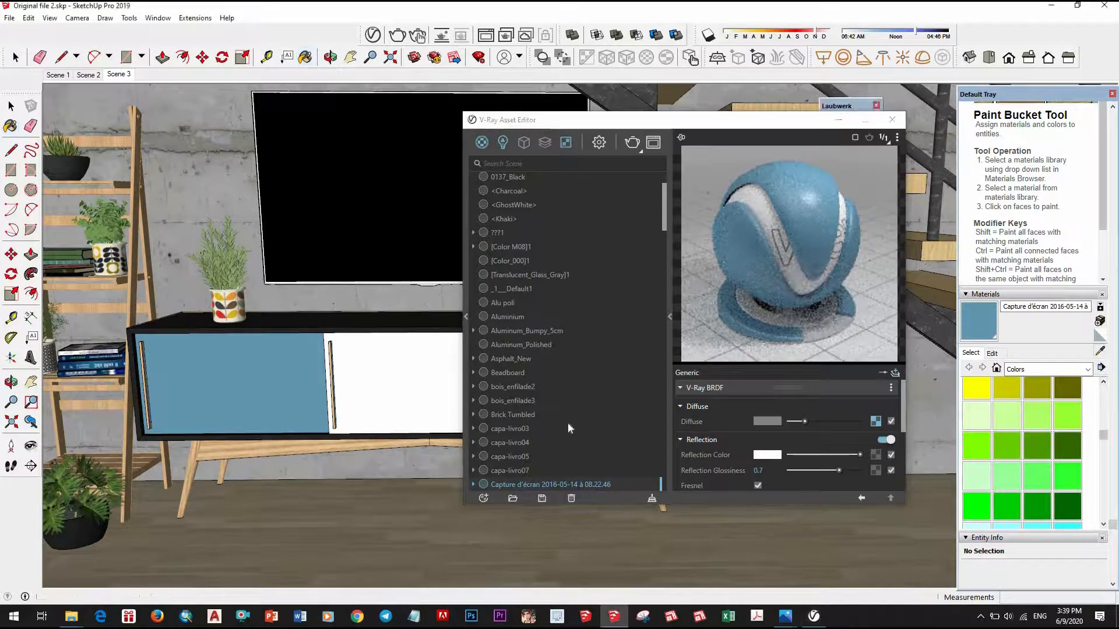
left_click(376, 387)
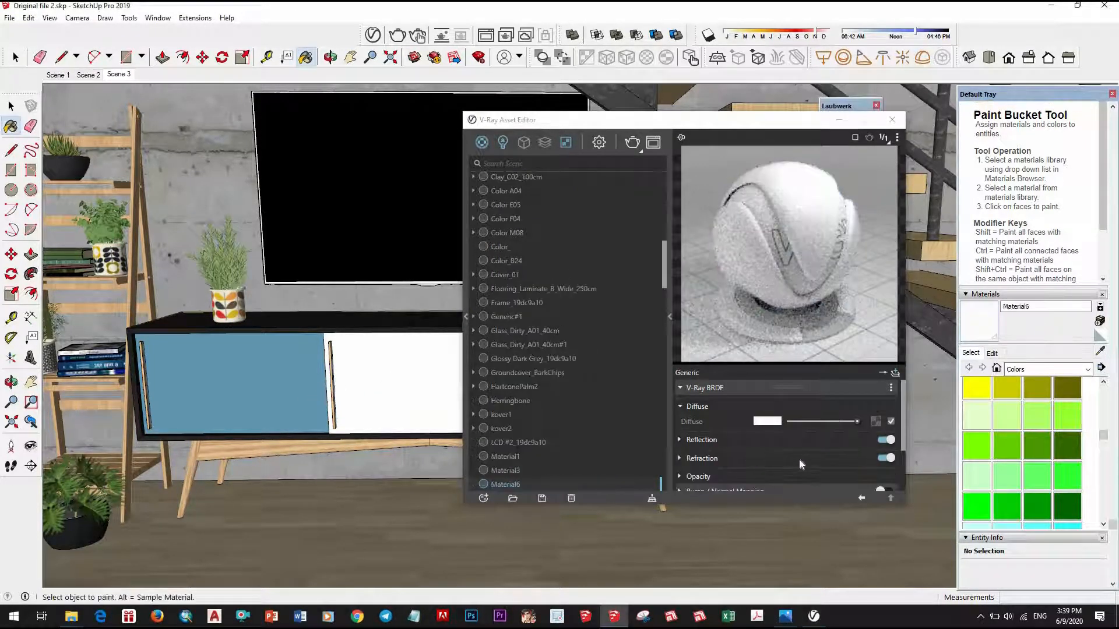
left_click_drag(844, 471, 842, 470)
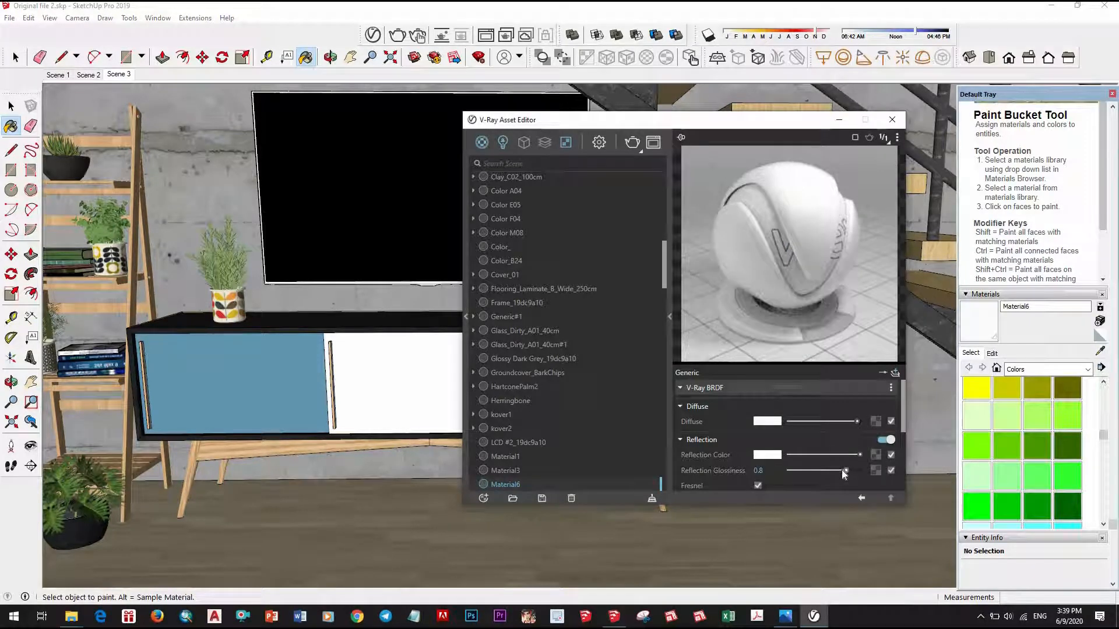
Sample the wood material of the TV cabinet's legs and set its reflection glossiness to 0.8
left_click(1101, 353)
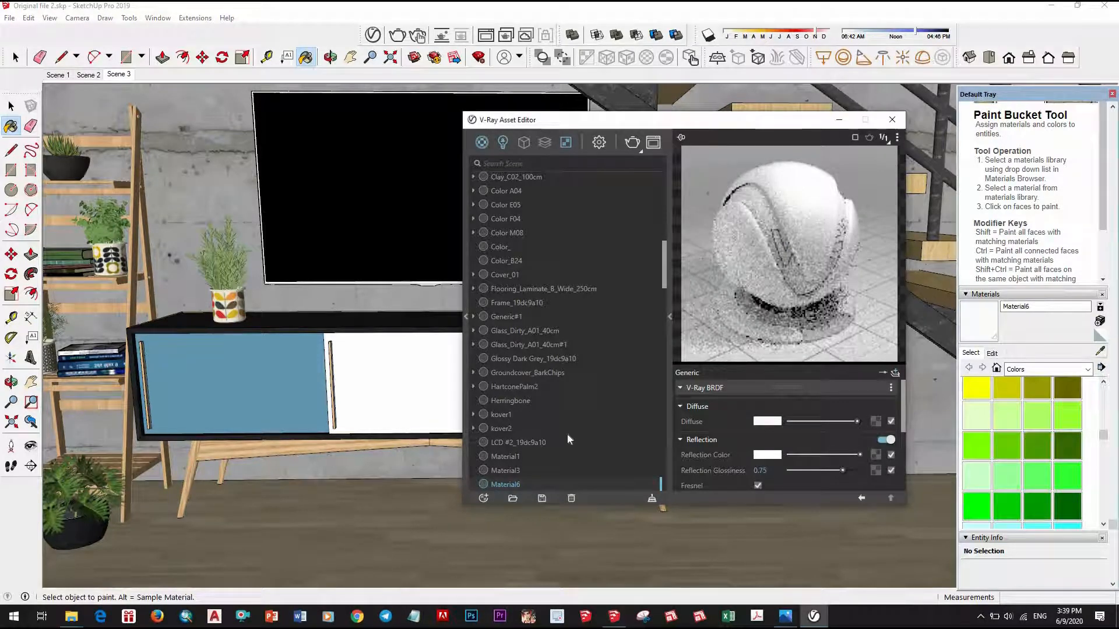
left_click(279, 448)
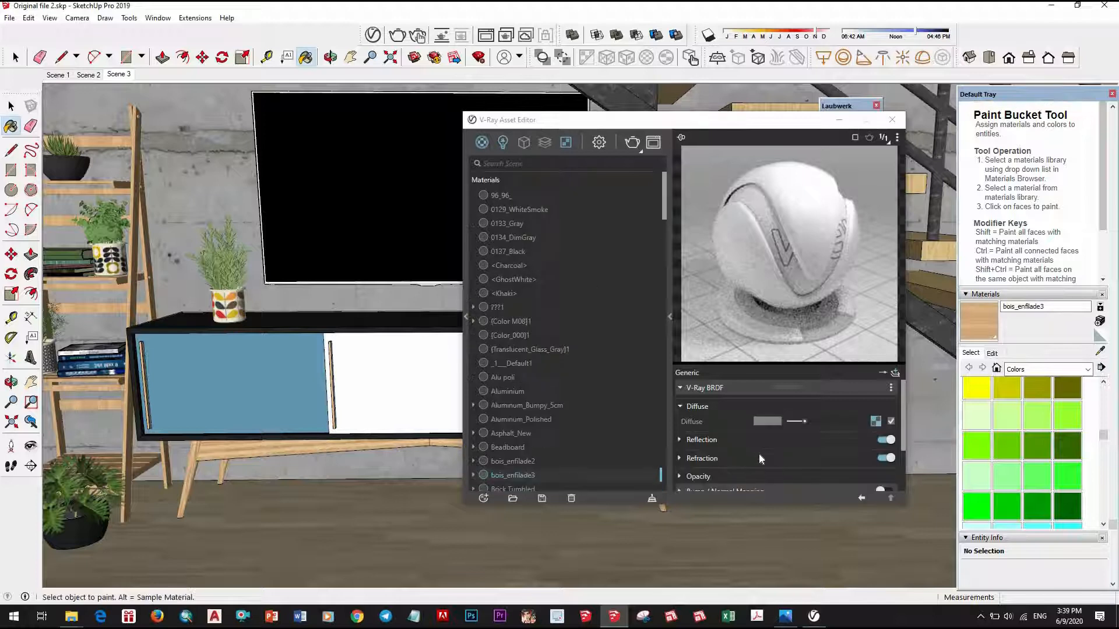
left_click(791, 450)
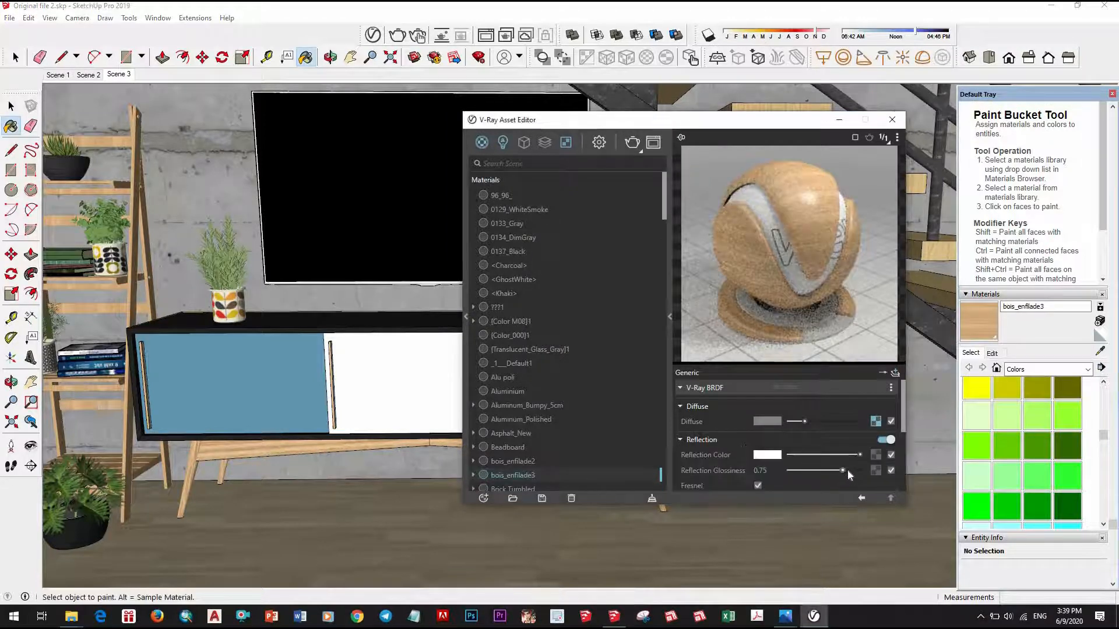
left_click(846, 470)
Sample the black plant pot's material under the stairs and set its reflection glossiness to 0.85 and reflection IOR to 2
left_click(1101, 353)
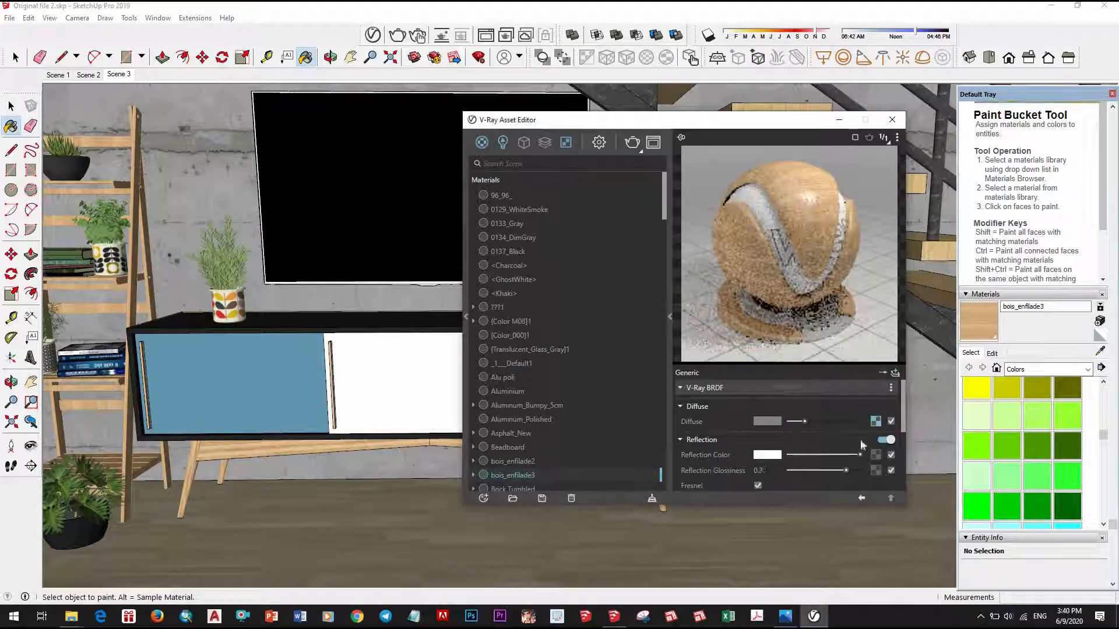
middle_click_drag(267, 448, 413, 462)
middle_click_drag(276, 469, 169, 466, "shift")
middle_click_drag(305, 437, 215, 440, "shift")
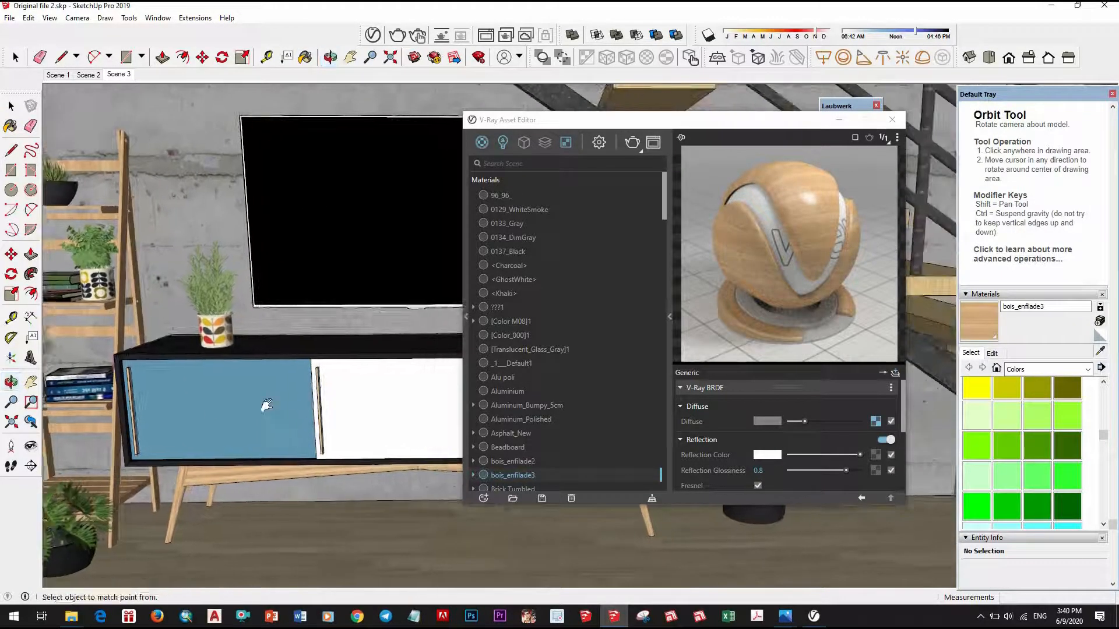
middle_click_drag(296, 418, 135, 445, "shift")
scroll(264, 432, "down", 3)
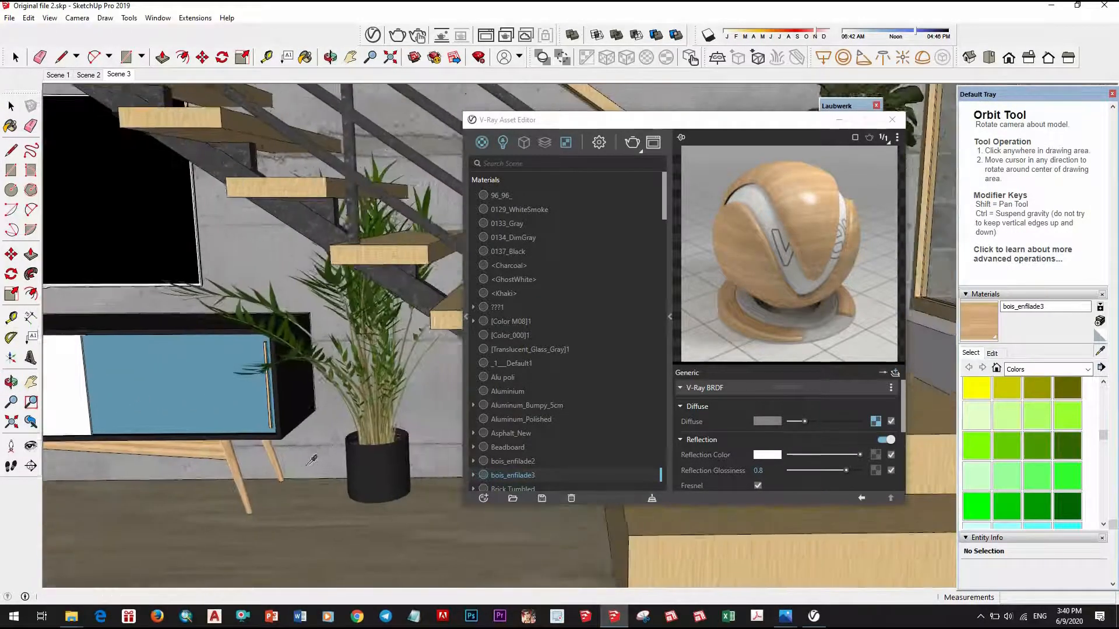
left_click(377, 470, "alt")
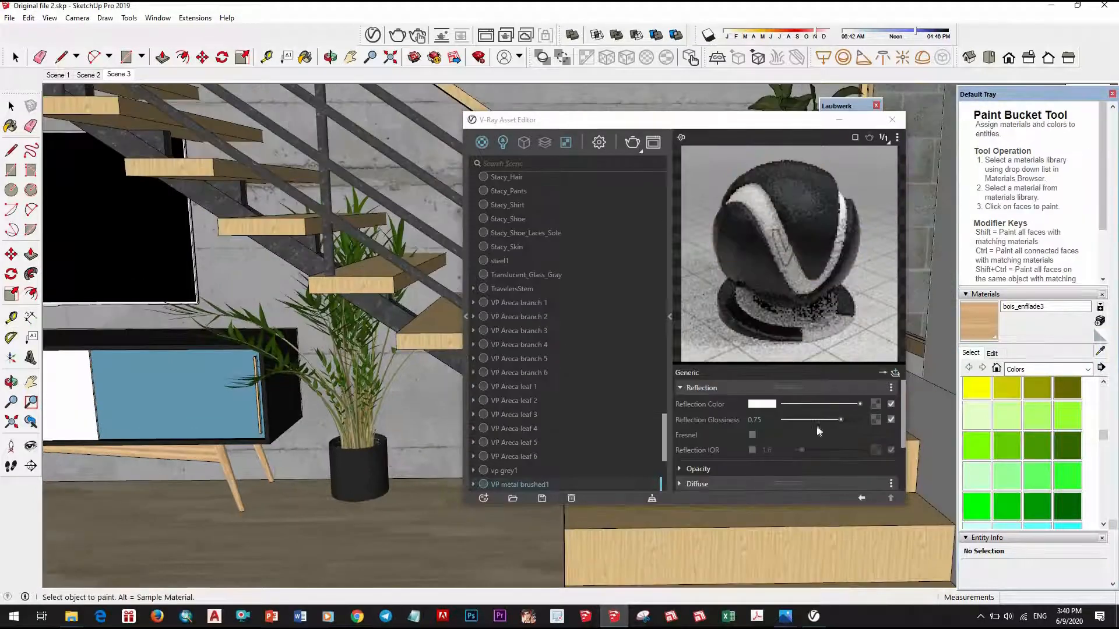
left_click(848, 418)
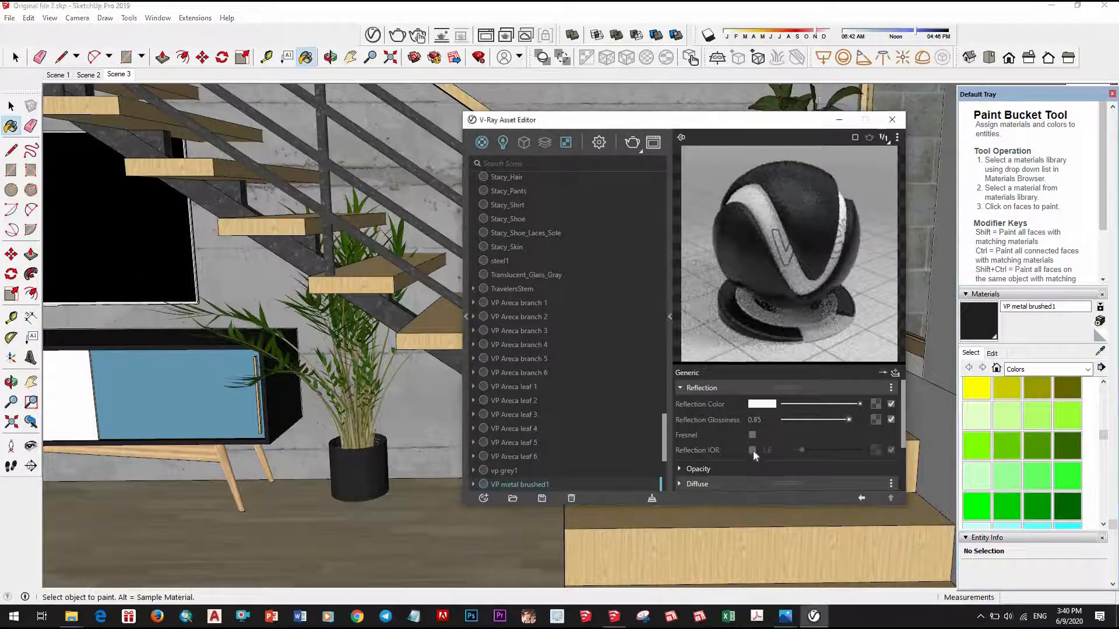
left_click(752, 450)
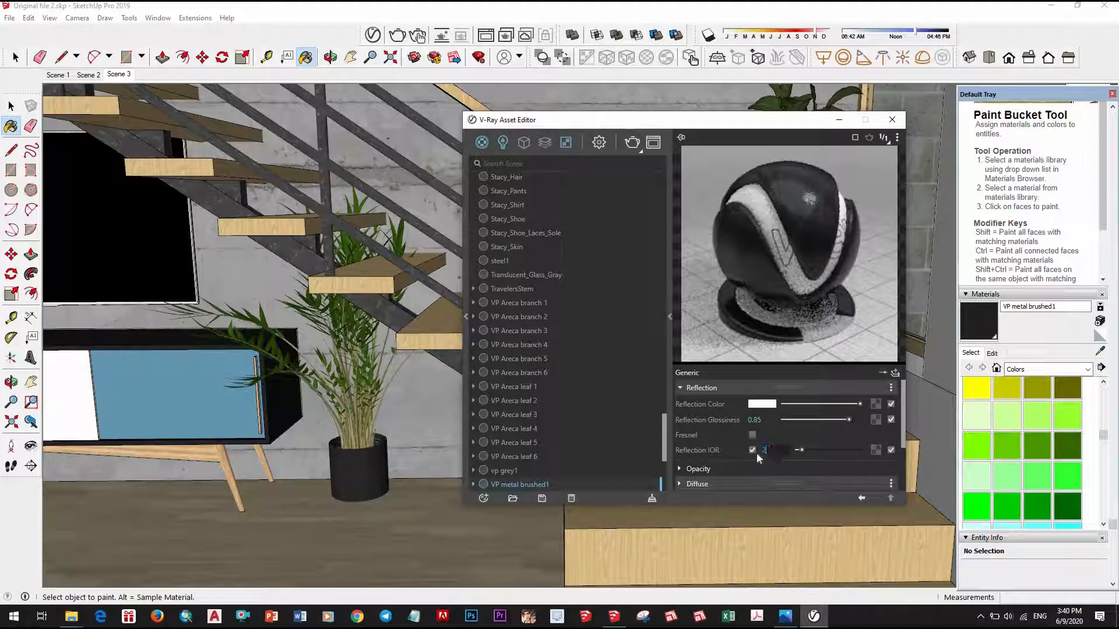
double_click(765, 450)
type("2")
scroll(812, 453, "down", 2)
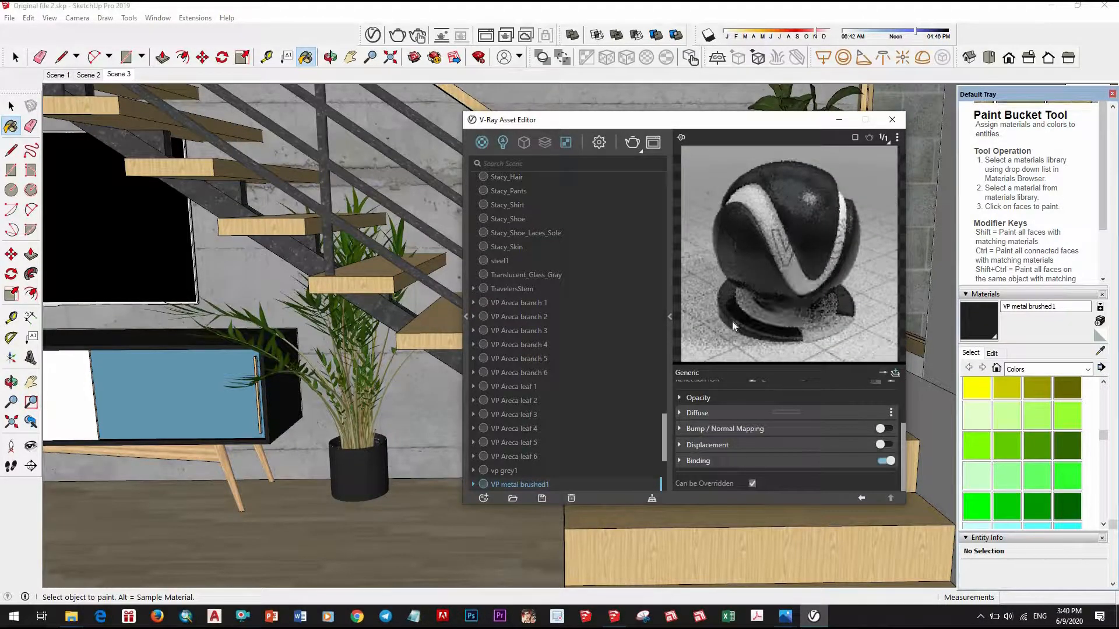
mouse_move(303, 370)
middle_mouse_down()
mouse_move(327, 383)
mouse_move(374, 381)
mouse_move(448, 343)
middle_mouse_up()
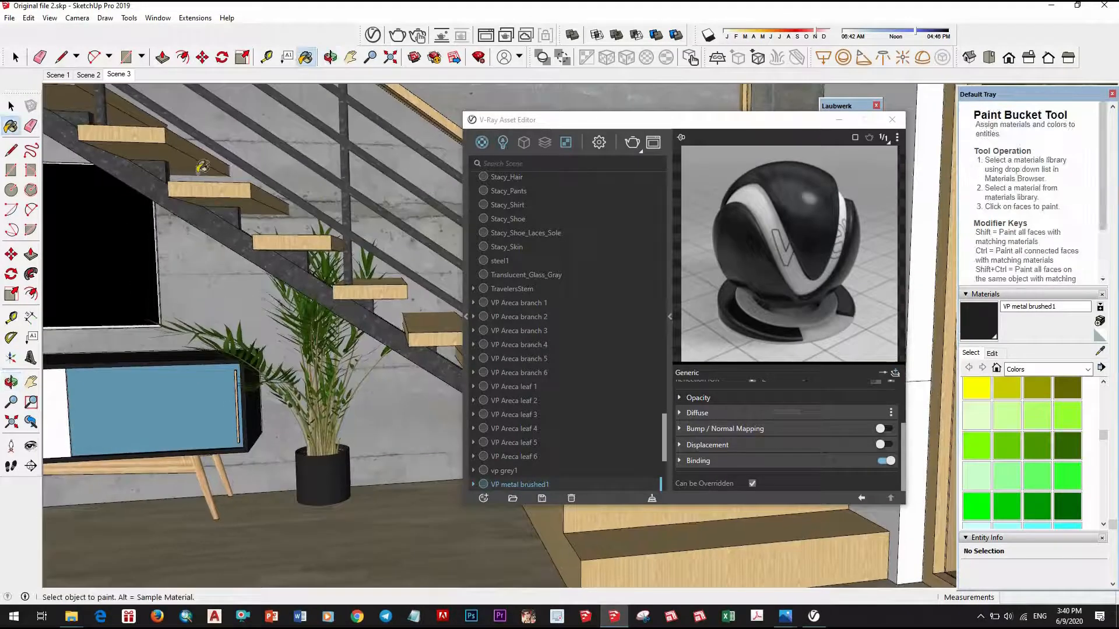
Restore the Scene 1 view and reposition the V-Ray Asset Editor over the middle of the model view
left_click(89, 75)
left_click(60, 74)
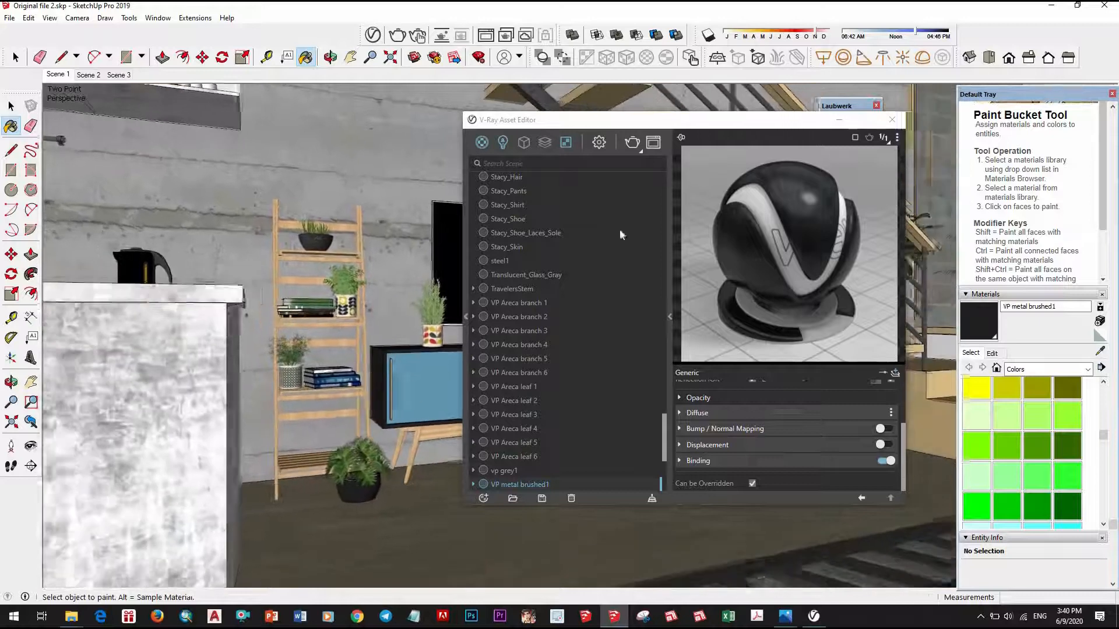
left_click_drag(562, 123, 527, 180)
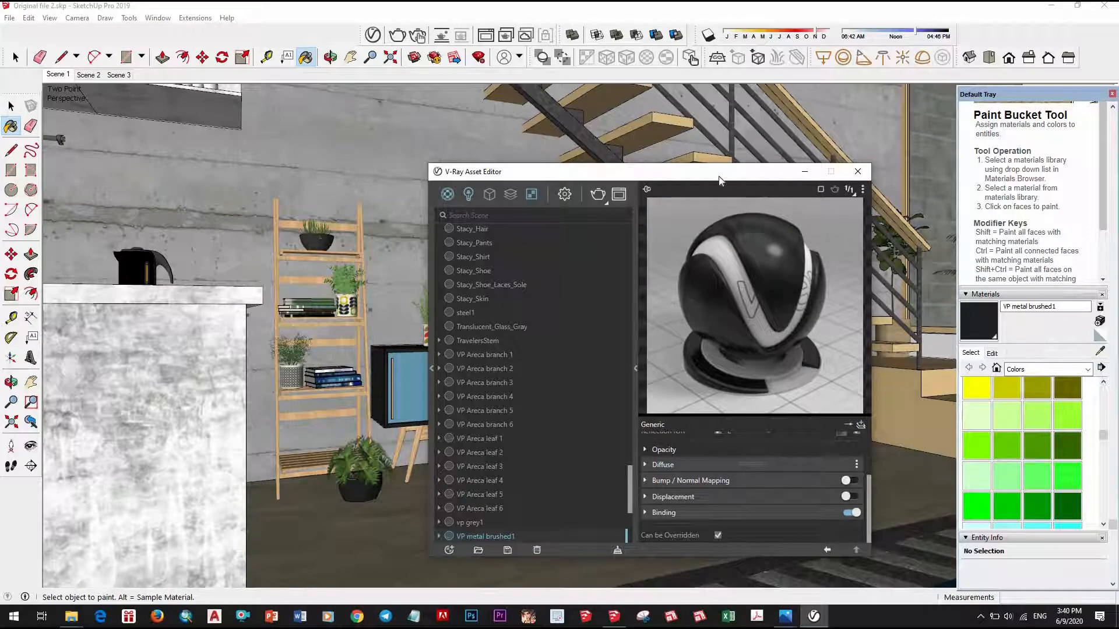
left_click_drag(629, 167, 539, 153)
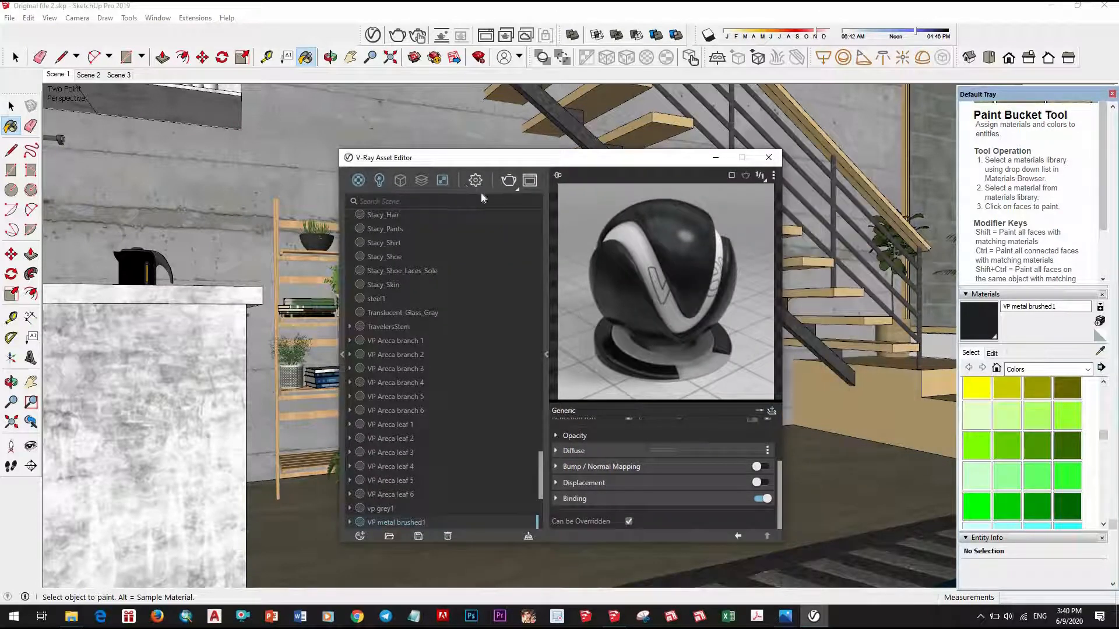
In the V-Ray render quality settings, set Max Subdivs to 24 and Bucket Size to 72
left_click(475, 180)
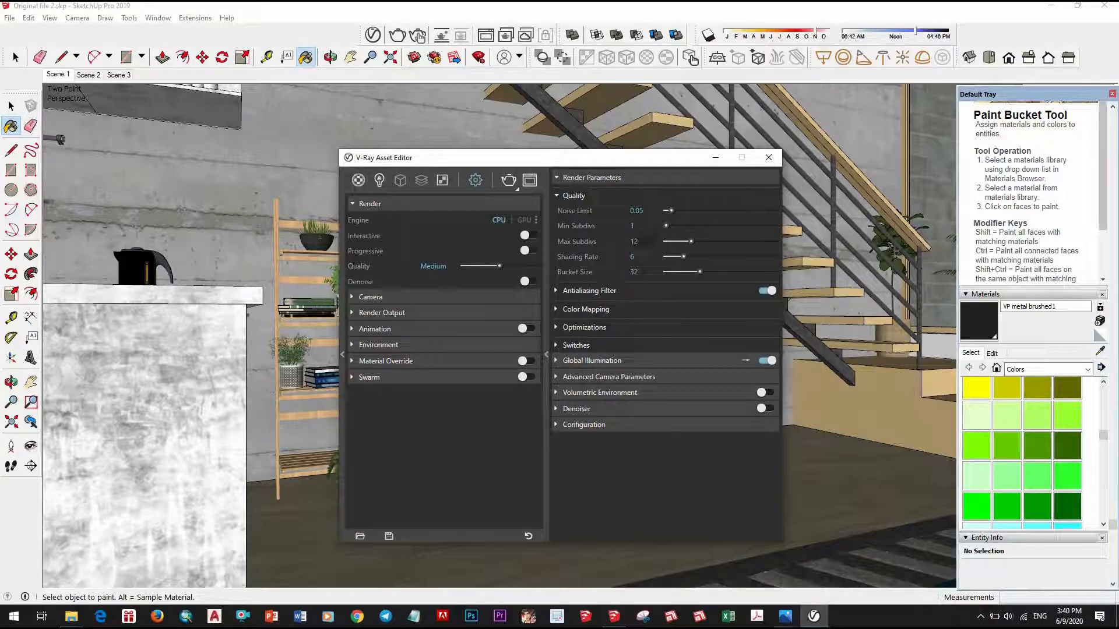
double_click(633, 241)
type("24")
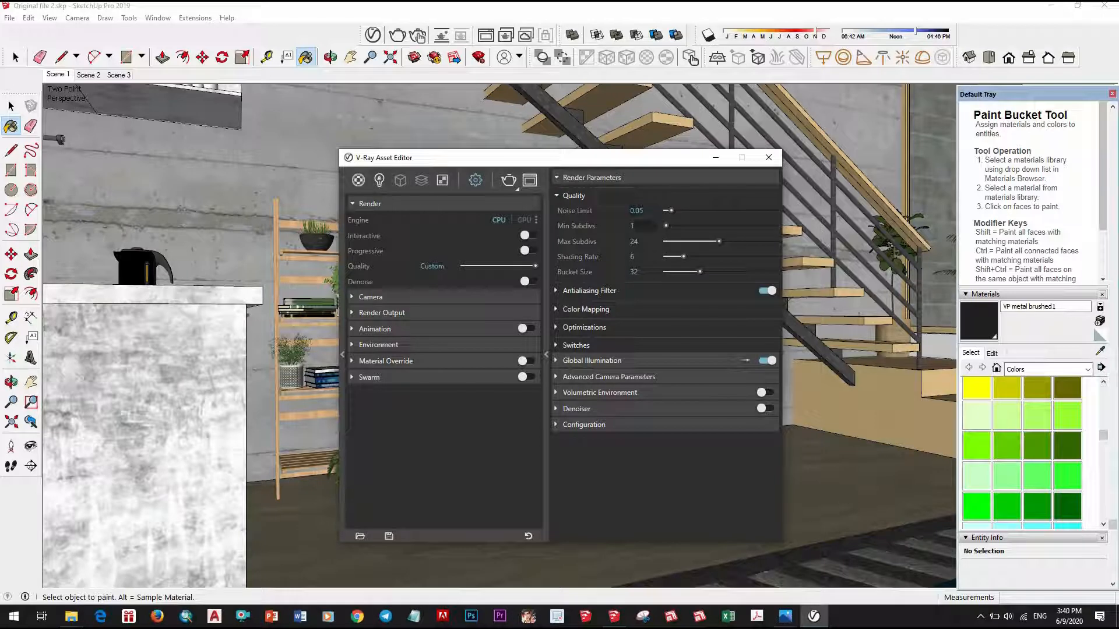
type("72")
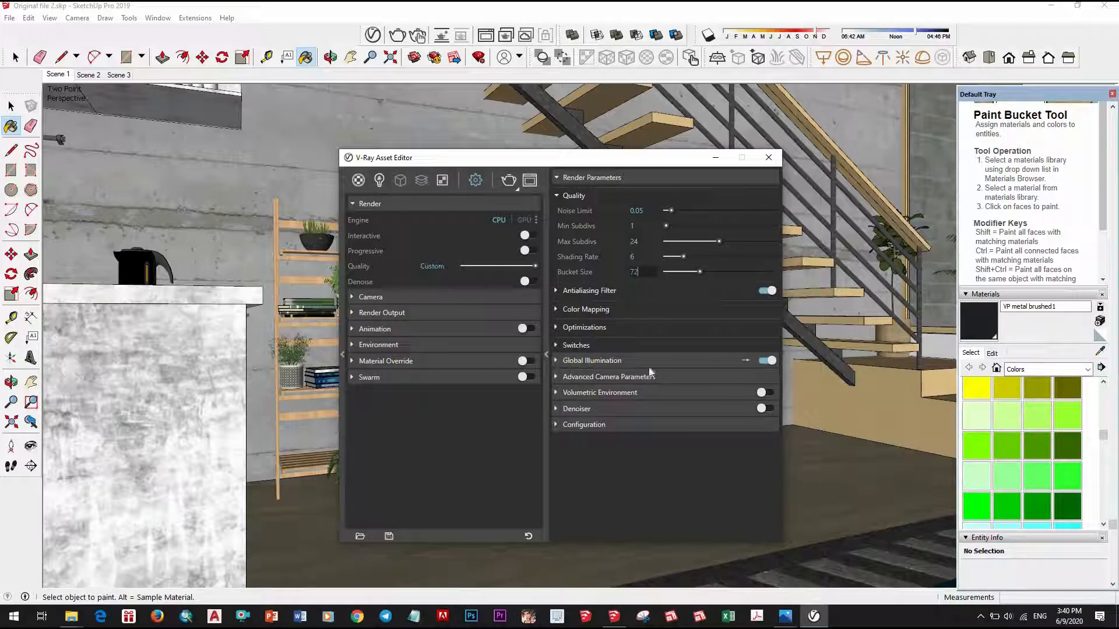
key("Return")
left_click(631, 296)
left_click(625, 290)
Set the global illumination's primary rays to Irradiance map
left_click(621, 361)
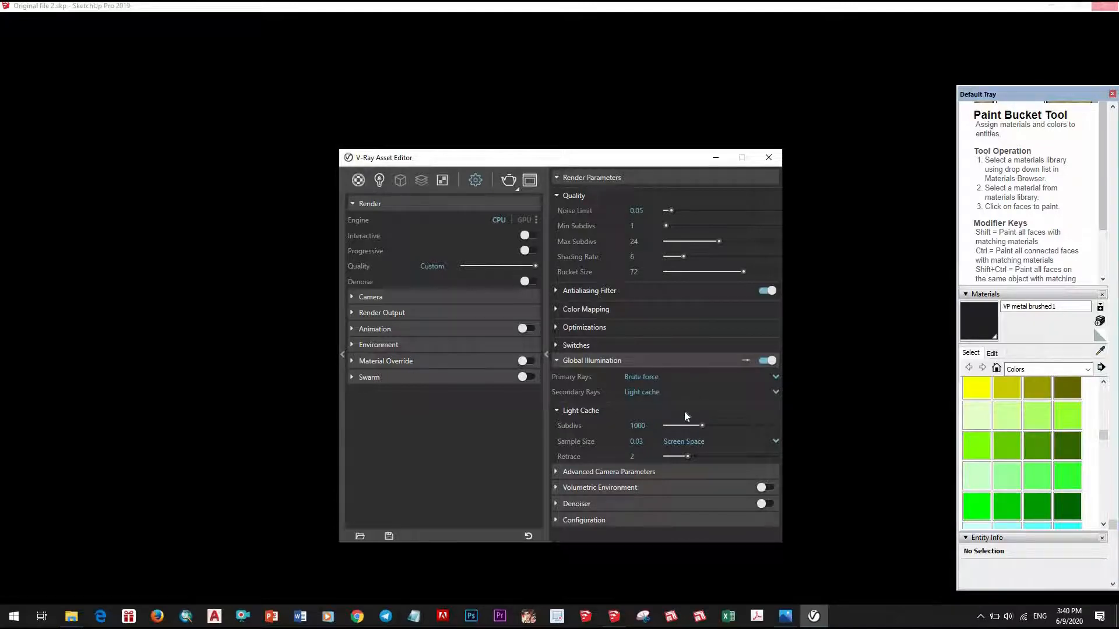
left_click(678, 378)
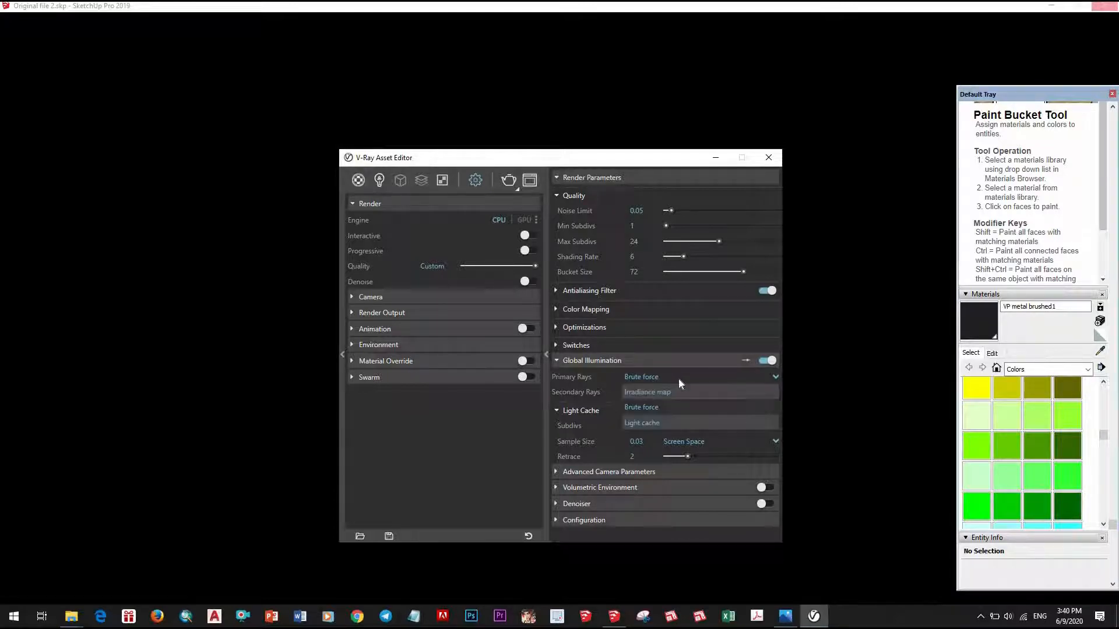
left_click(651, 423)
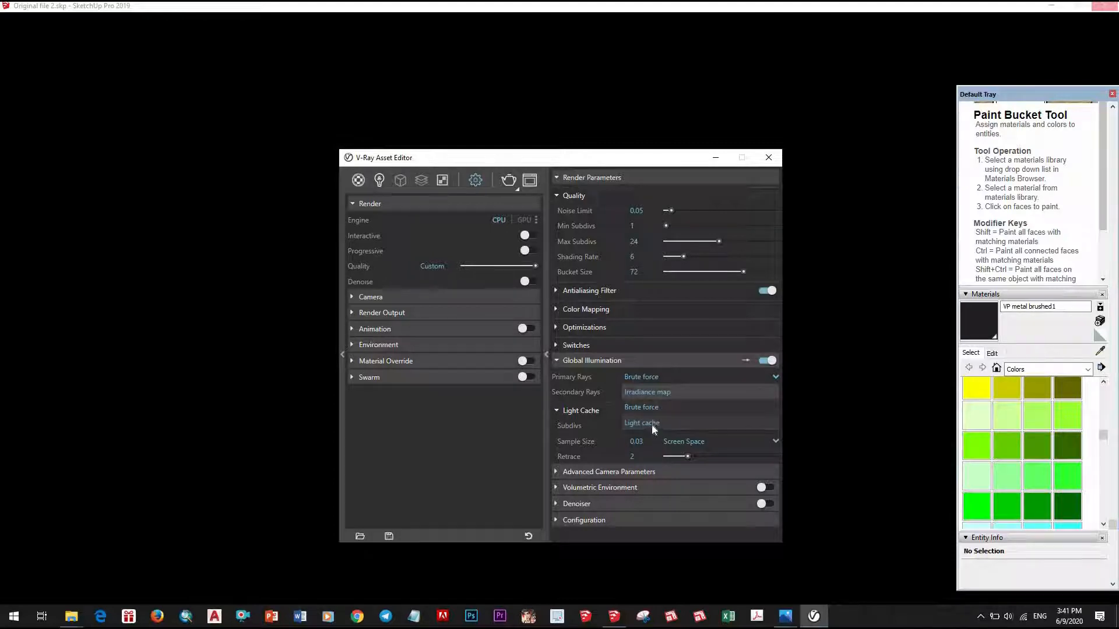
left_click(671, 379)
left_click(681, 391)
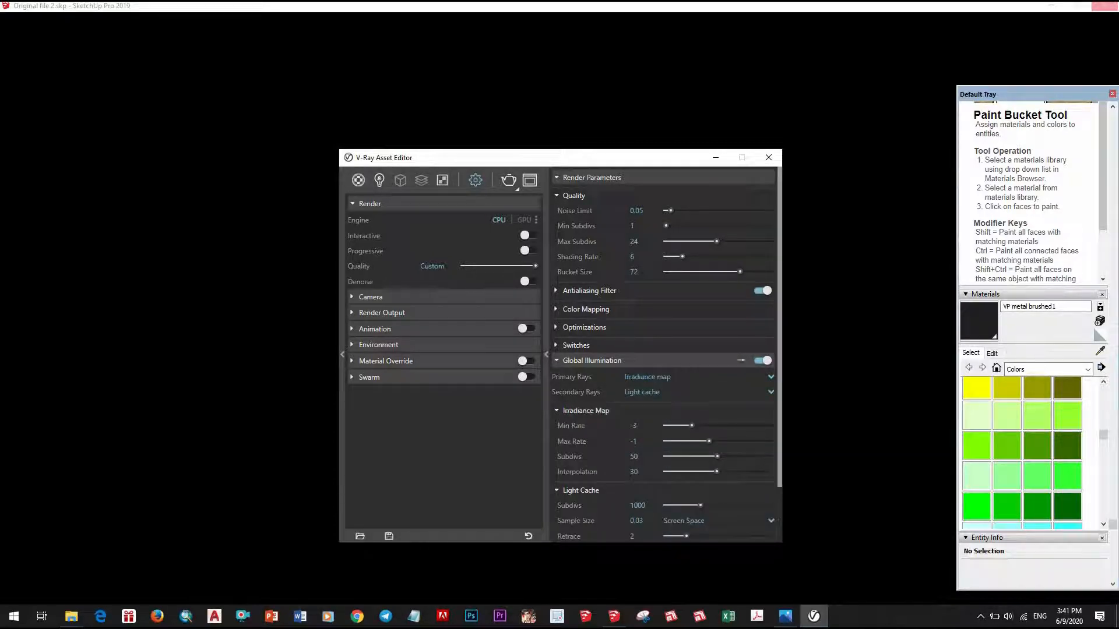
Set the Light Cache subdivs to 1500
scroll(654, 489, "down", 2)
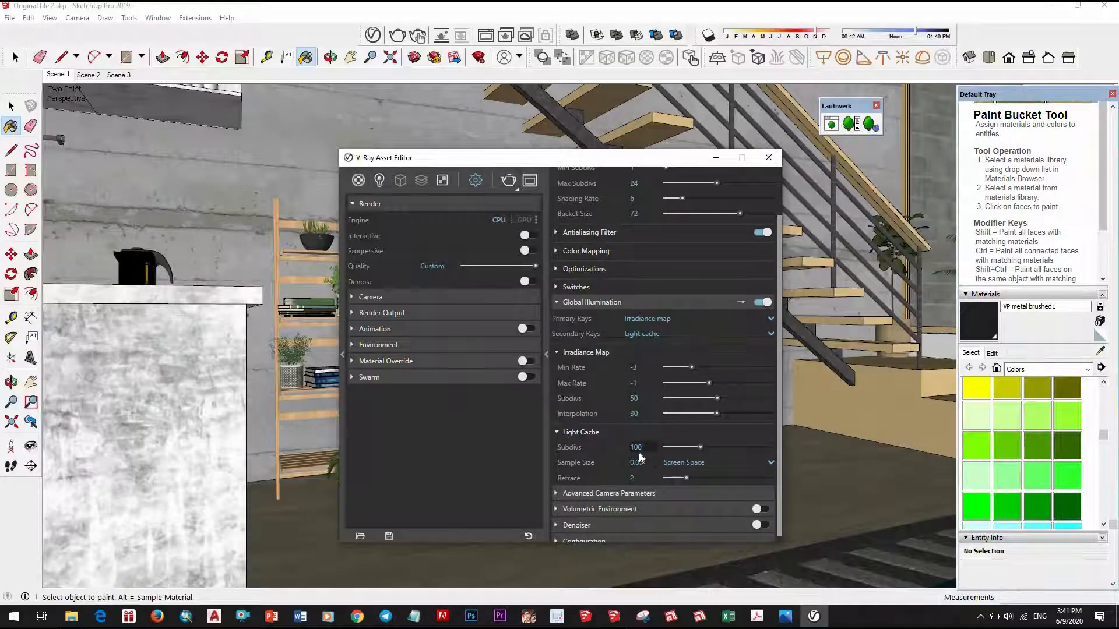
type("1500")
scroll(678, 334, "up", 2)
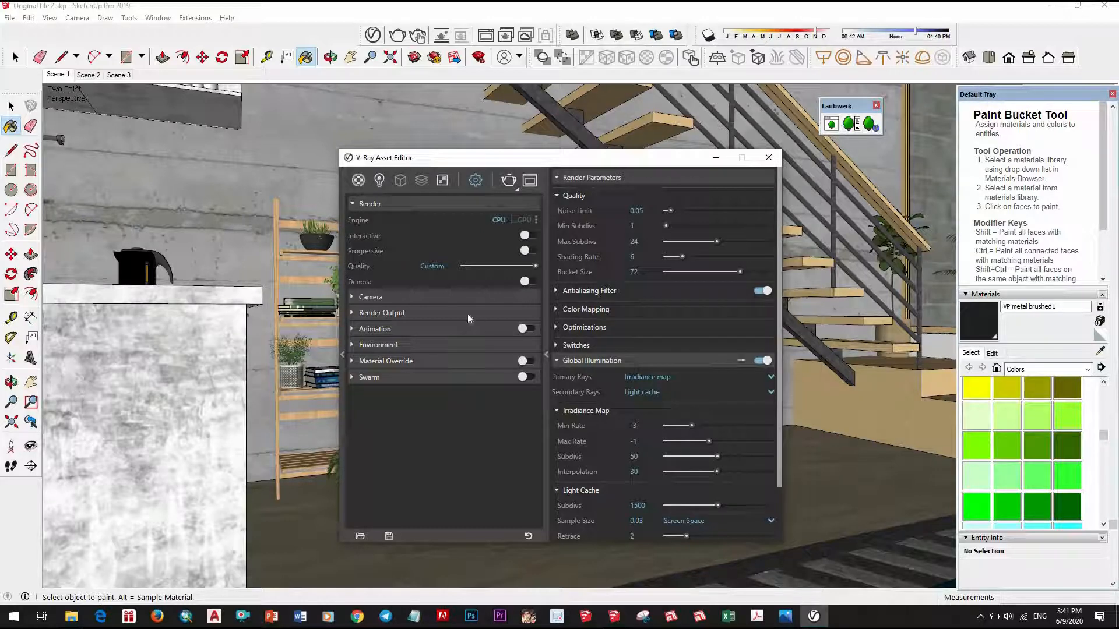
Set the render output image width to 1200 with the 16:9 Widescreen aspect ratio
left_click(421, 299)
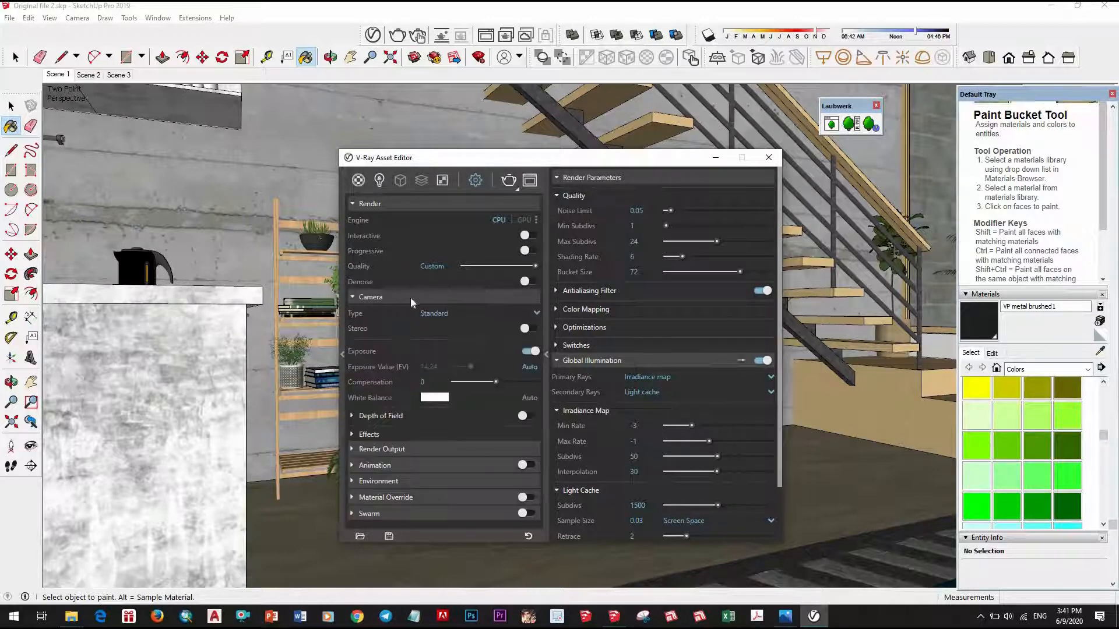
left_click(425, 296)
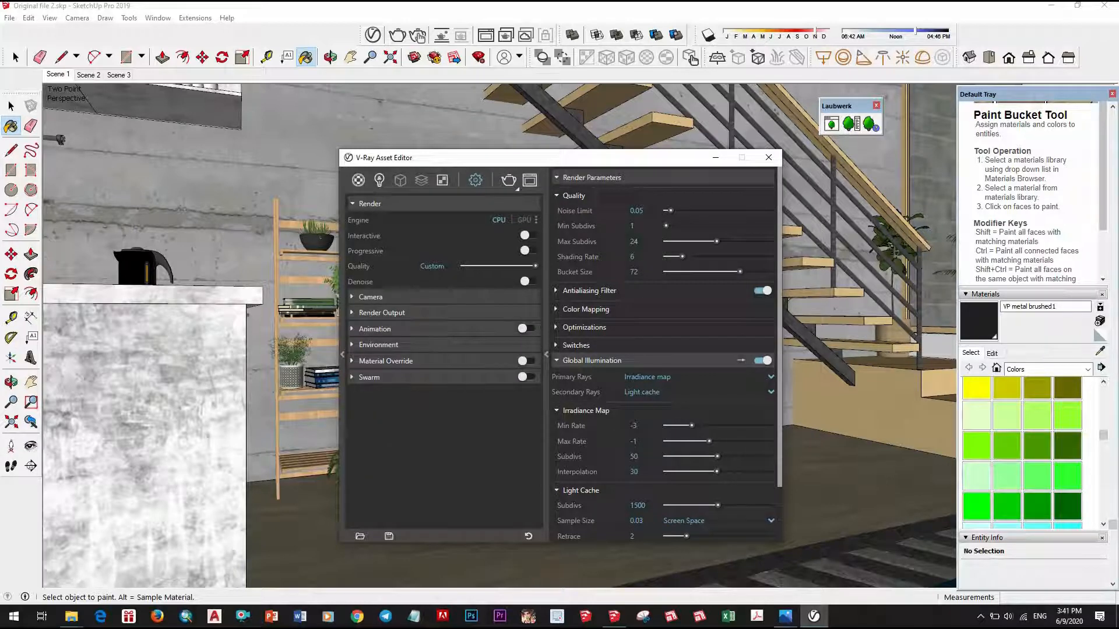
left_click(413, 312)
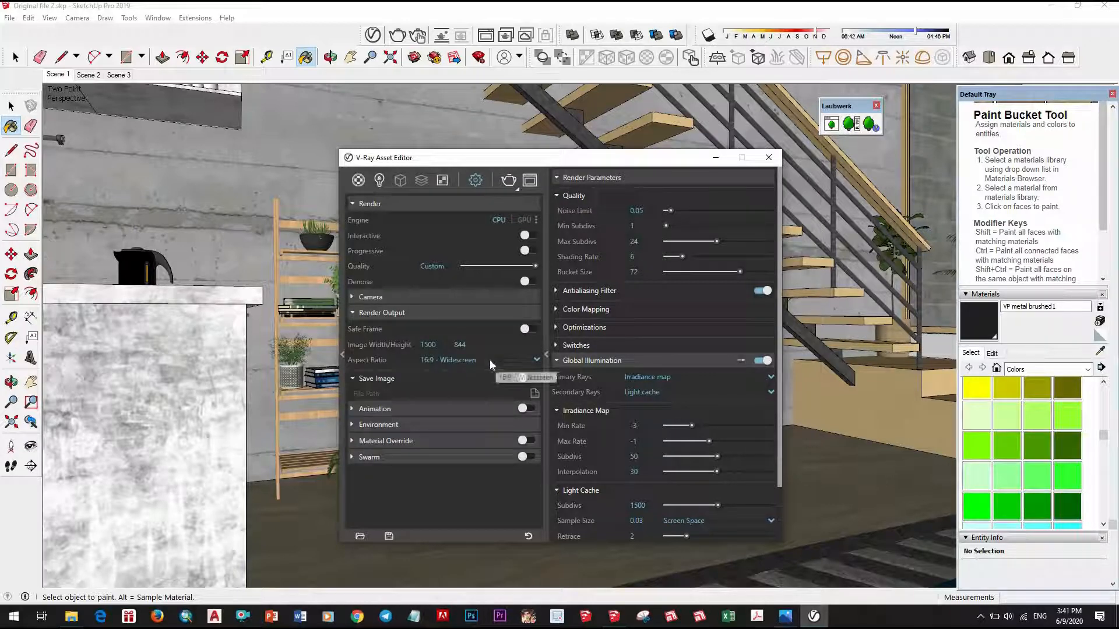
double_click(428, 344)
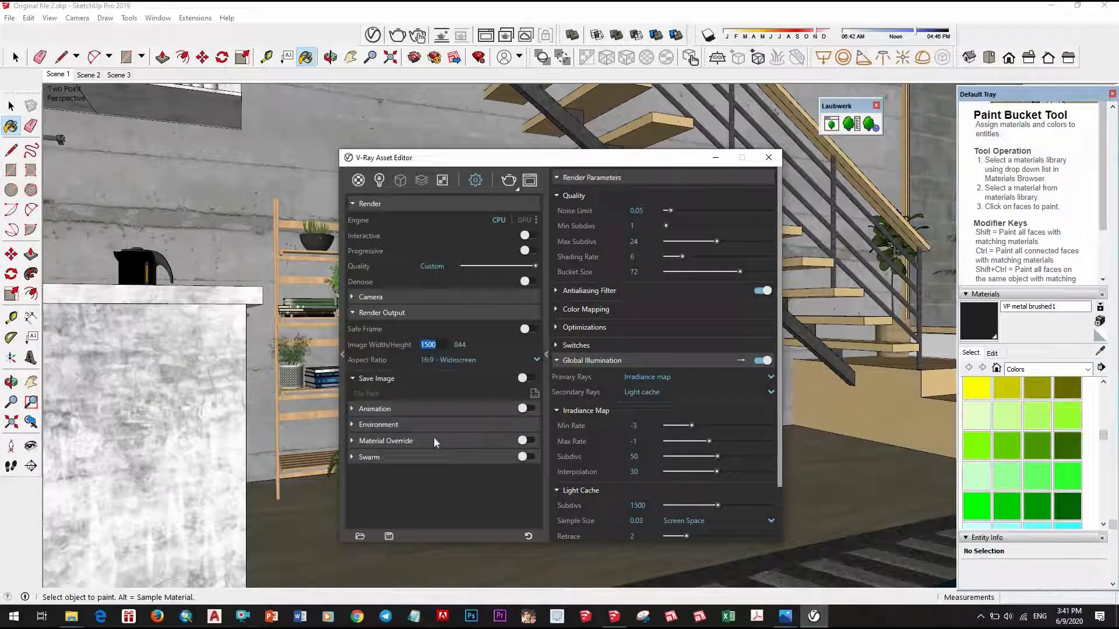
type("1200")
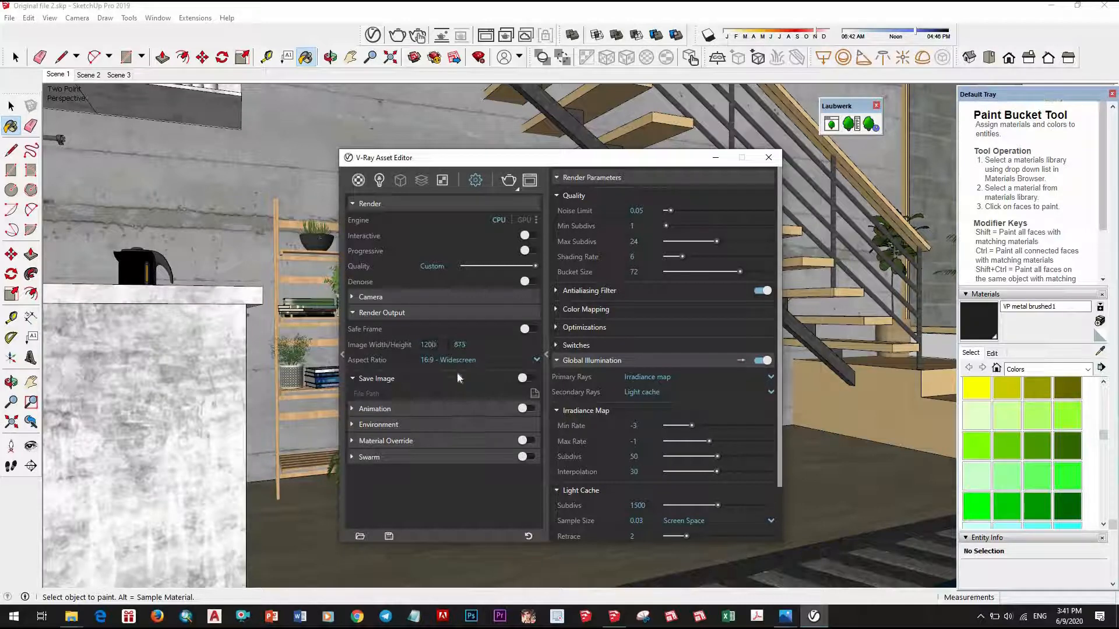
left_click(457, 361)
Review the render settings for camera, render output, animation, environment, material override and swarm
left_click(397, 406)
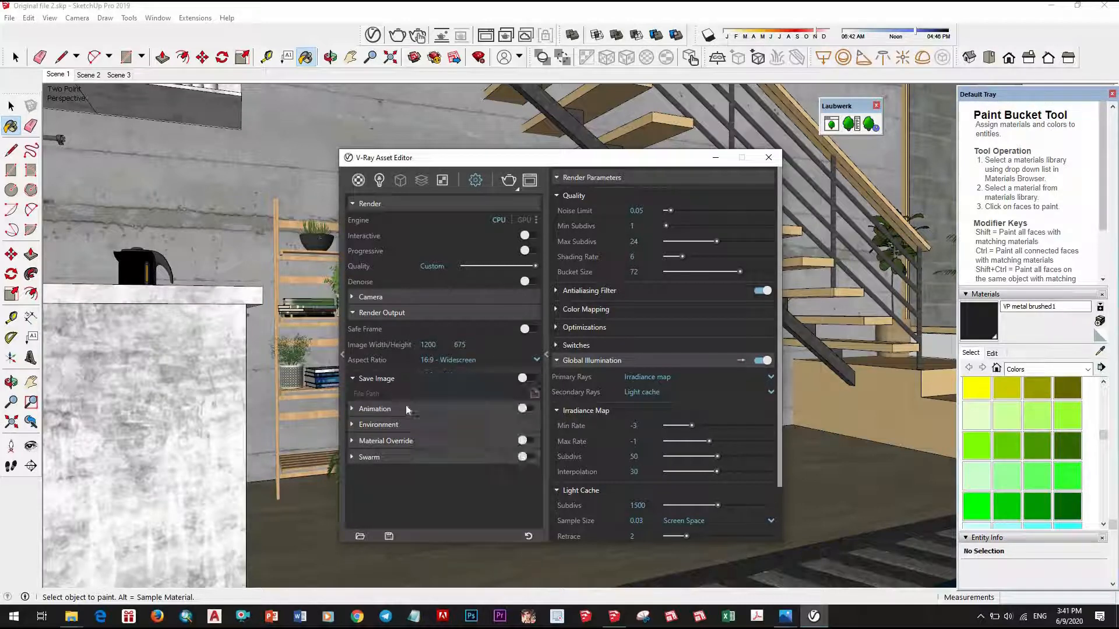
left_click(437, 409)
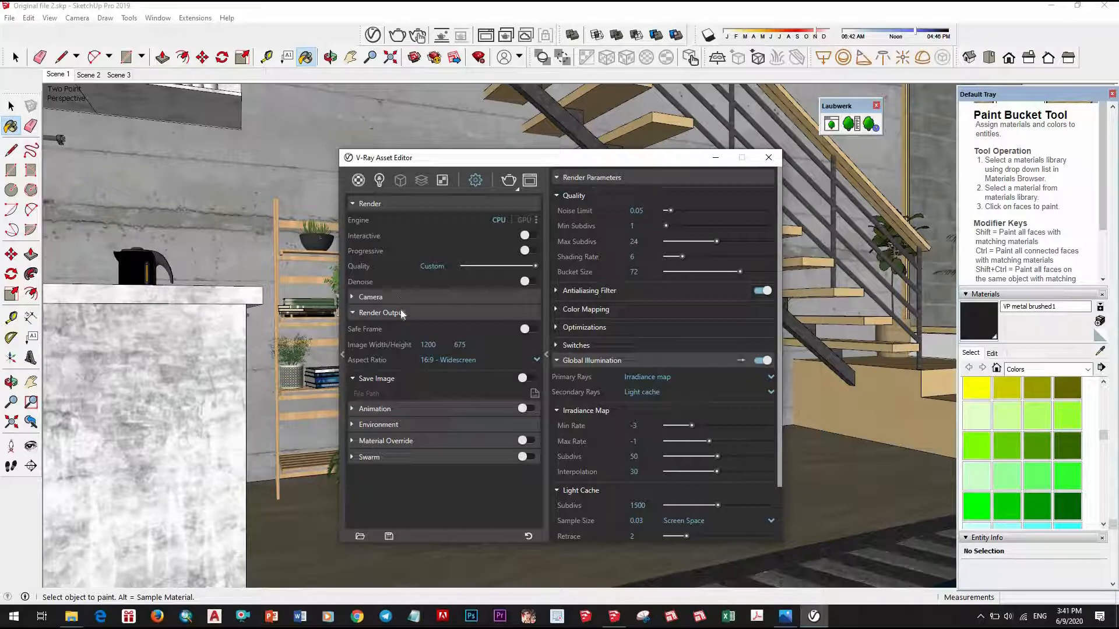
left_click(385, 297)
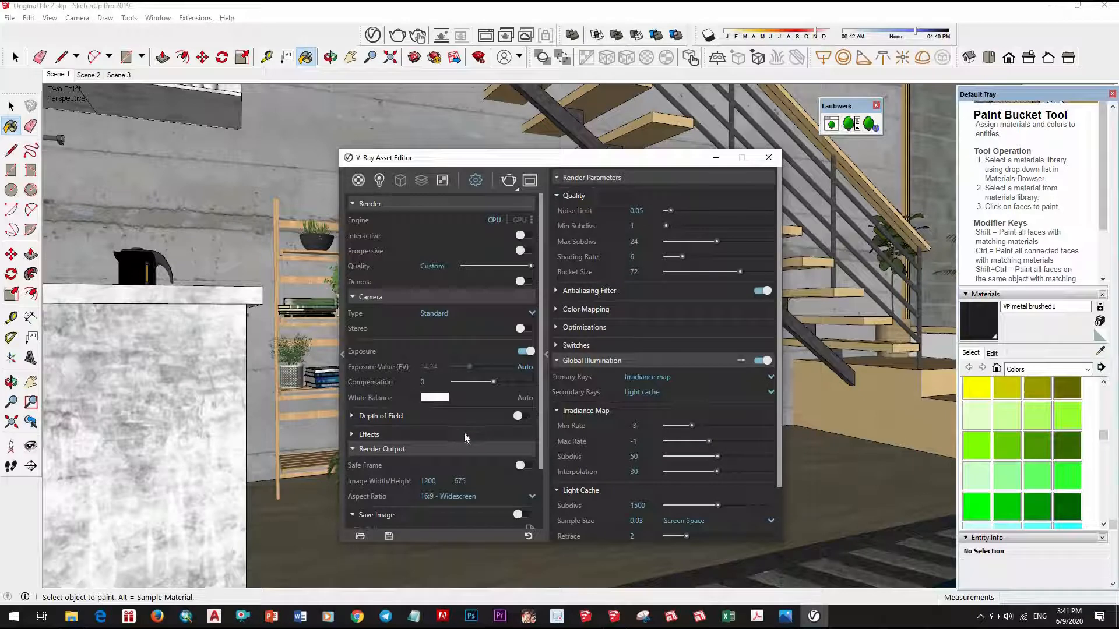
scroll(464, 432, "down", 3)
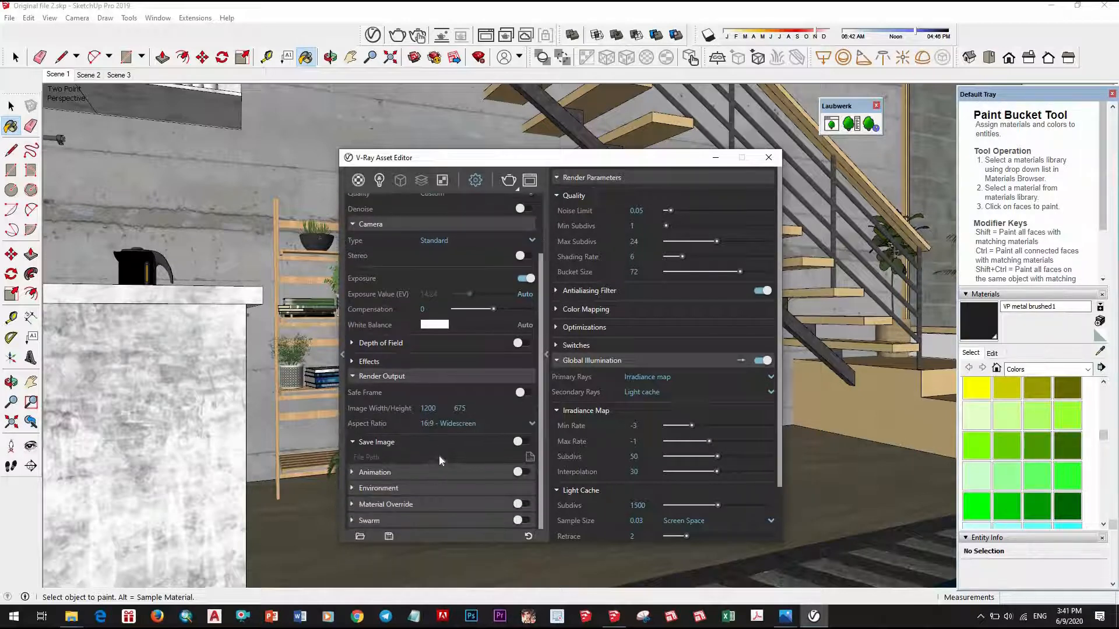
scroll(441, 452, "up", 3)
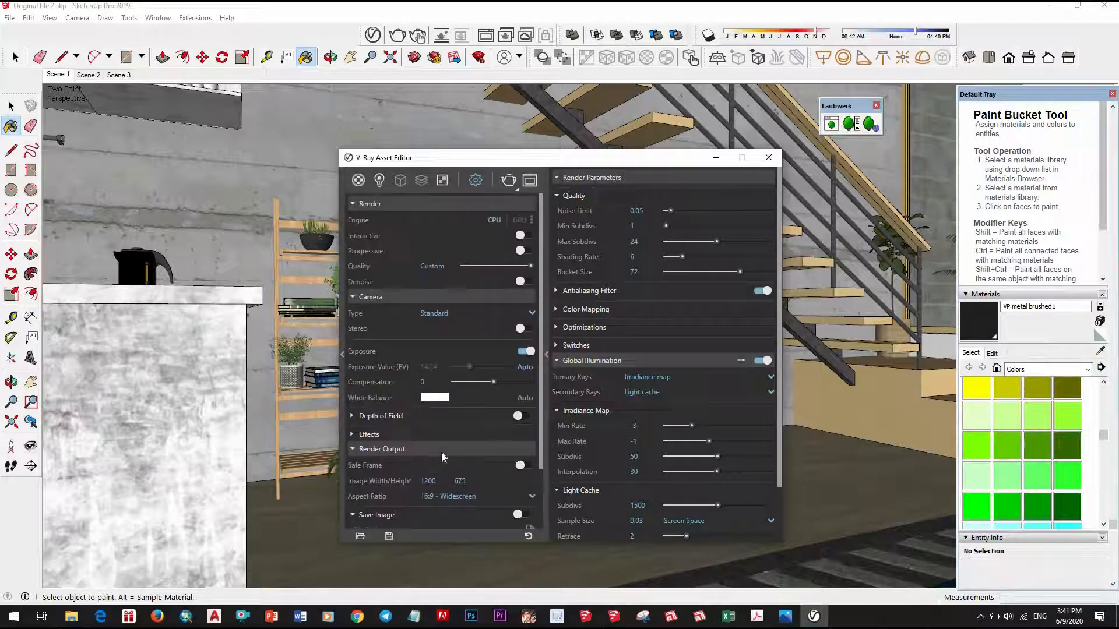
left_click(403, 296)
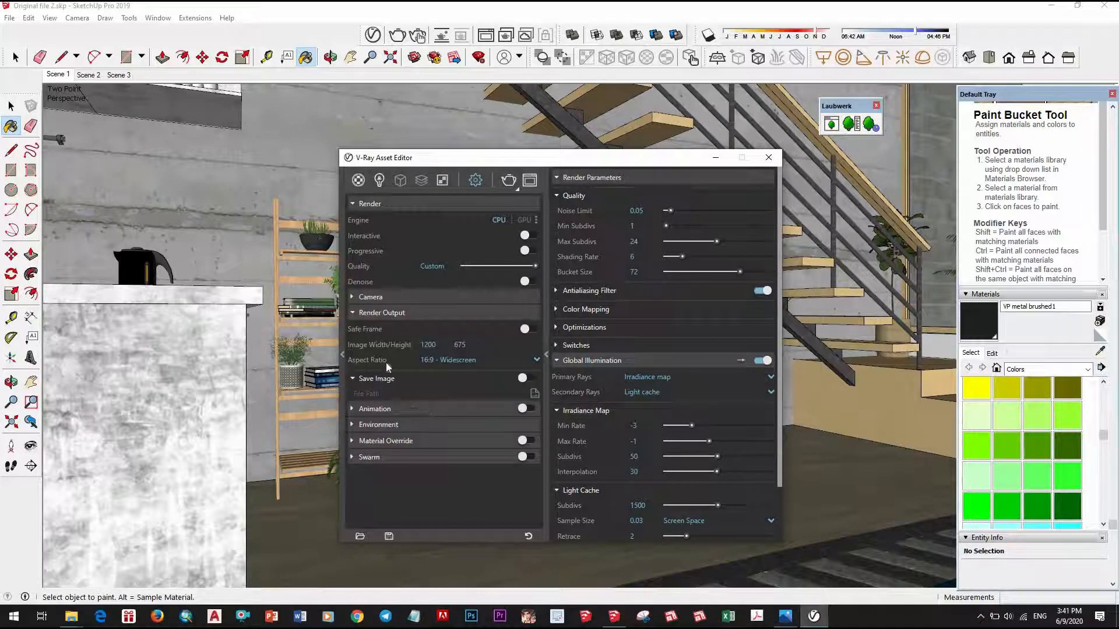
left_click(352, 312)
left_click(400, 316)
left_click(436, 410)
left_click(408, 455)
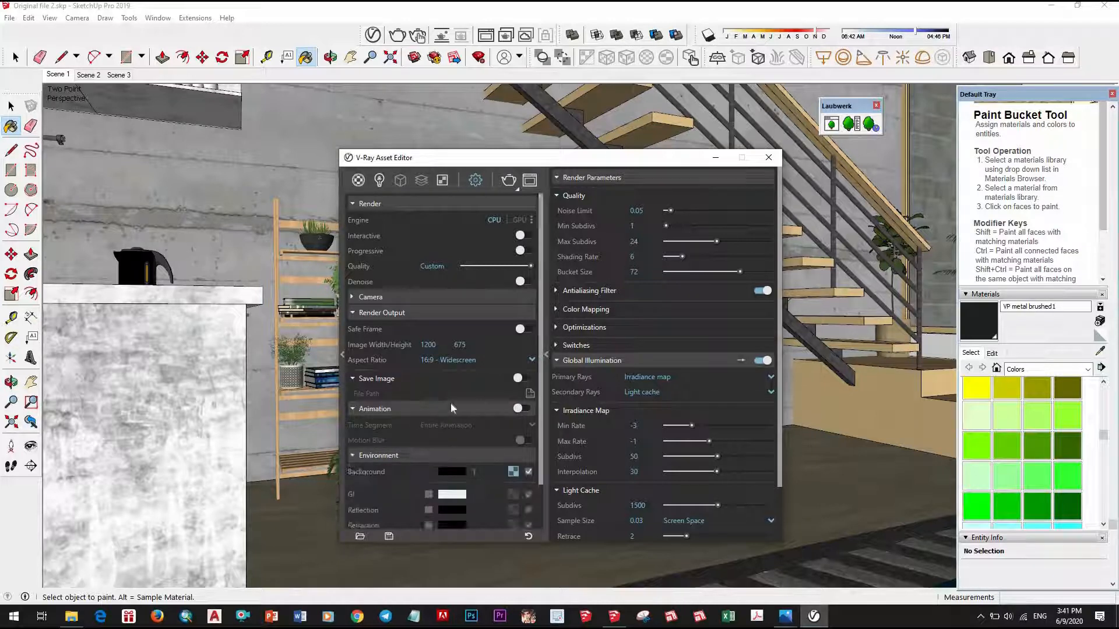
scroll(414, 418, "down", 1)
left_click(411, 403)
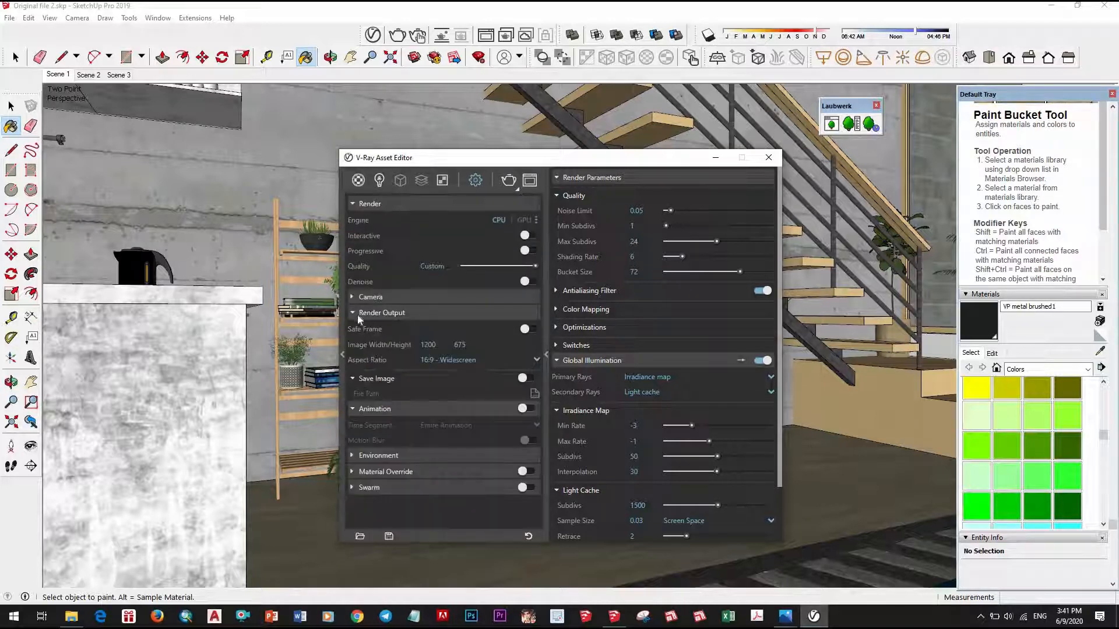
left_click(382, 313)
left_click(374, 378)
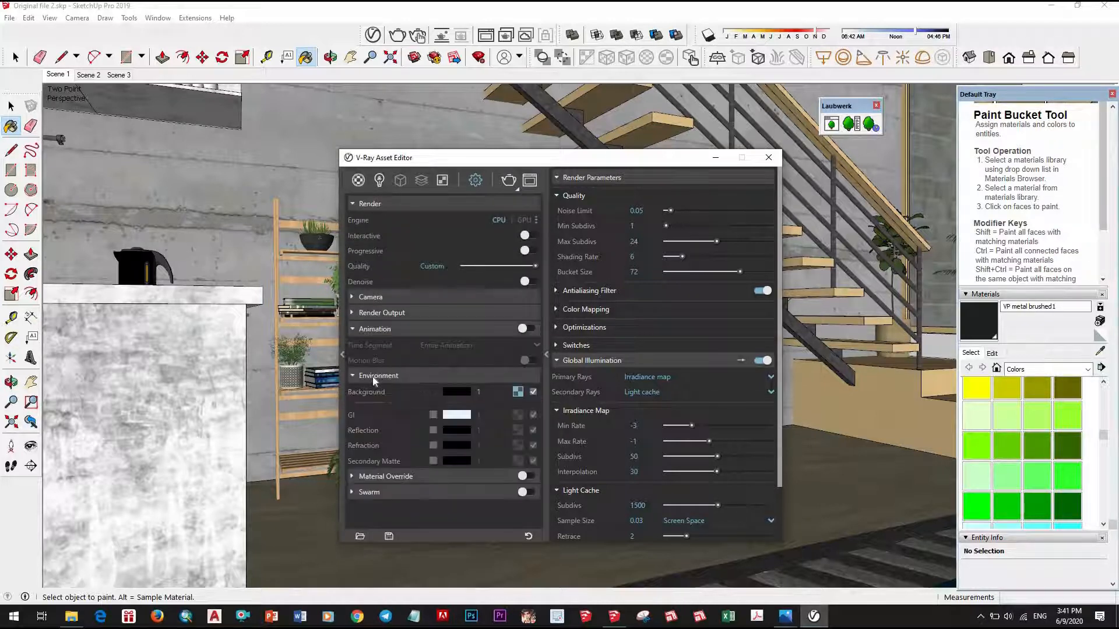
left_click(372, 378)
left_click(389, 394)
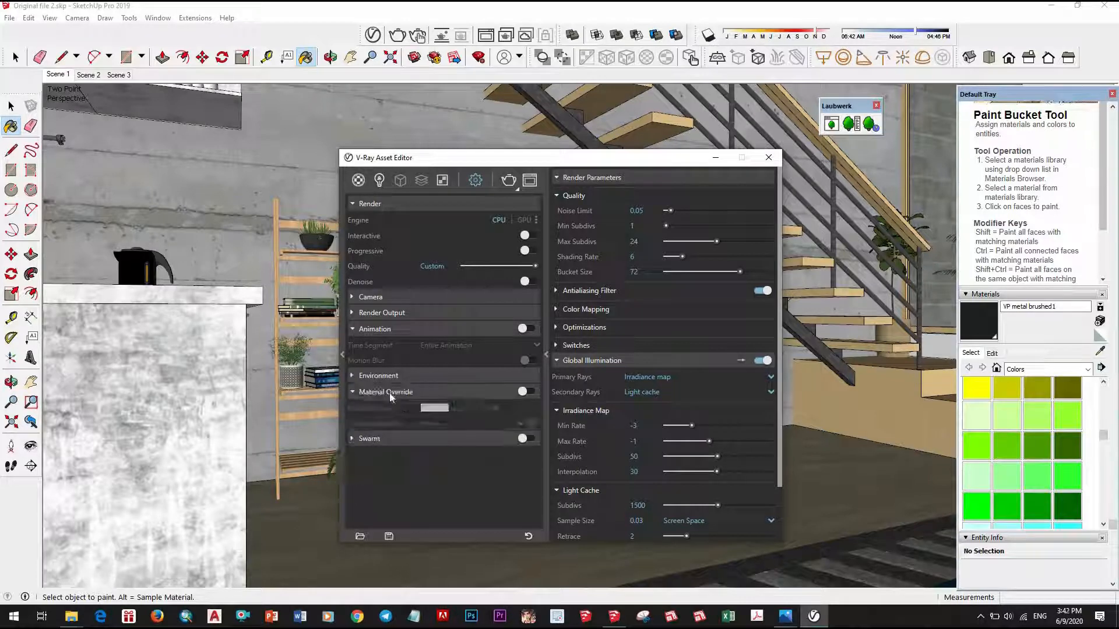
left_click(385, 393)
left_click(398, 409)
left_click(396, 409)
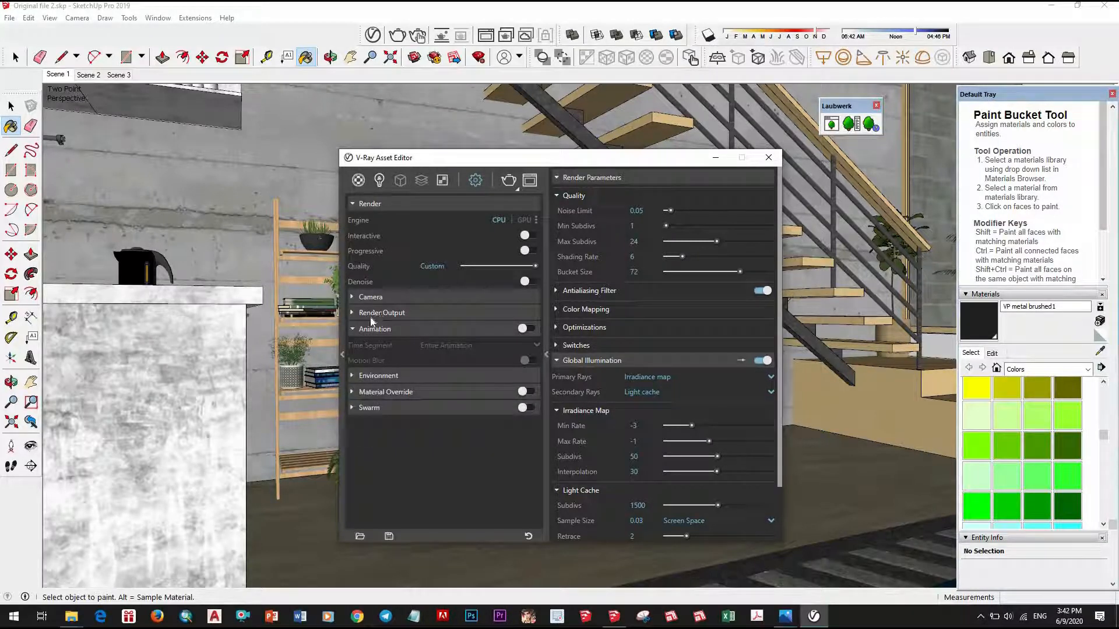
left_click(375, 330)
Enable Safe Frame in the render output settings and restore the Scene 1 view
left_click(376, 313)
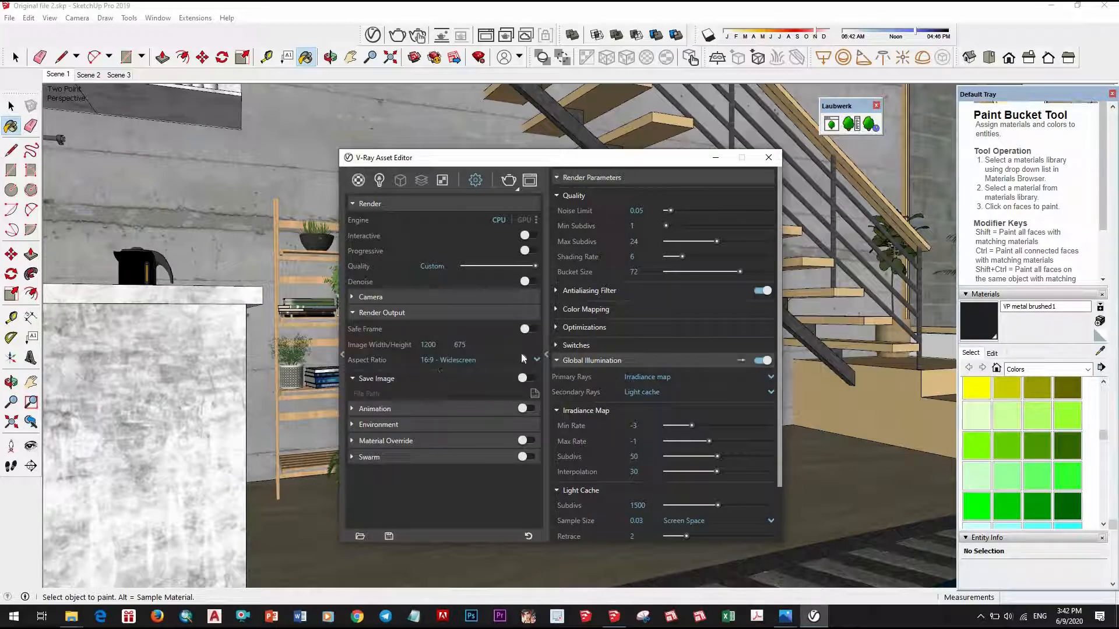
left_click(526, 330)
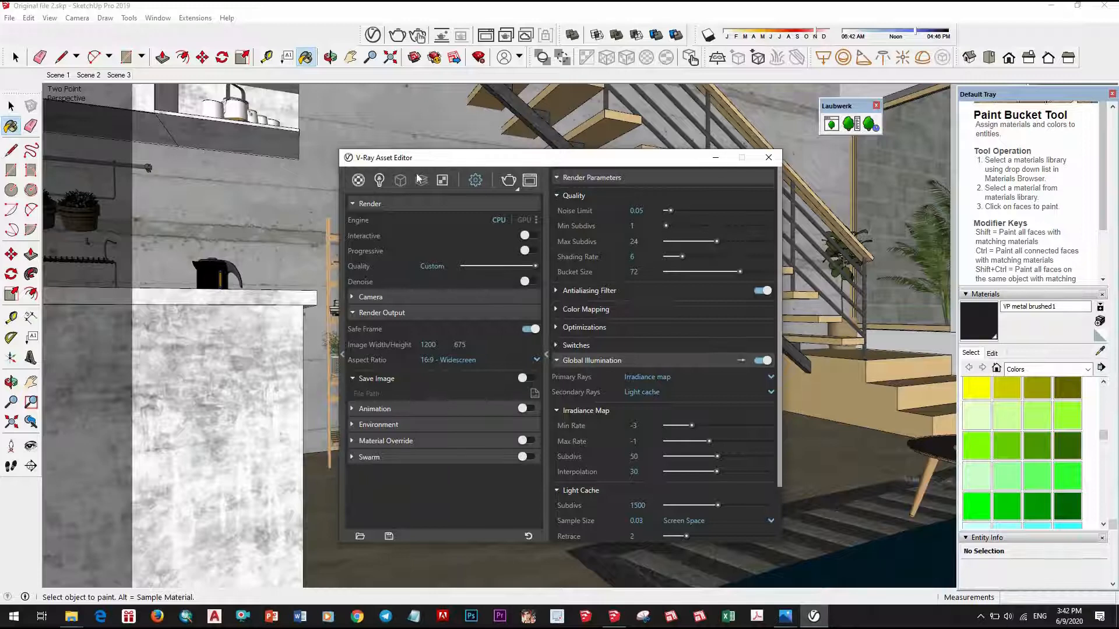
mouse_move(417, 160)
left_mouse_down()
mouse_move(218, 173)
mouse_move(420, 167)
left_mouse_up()
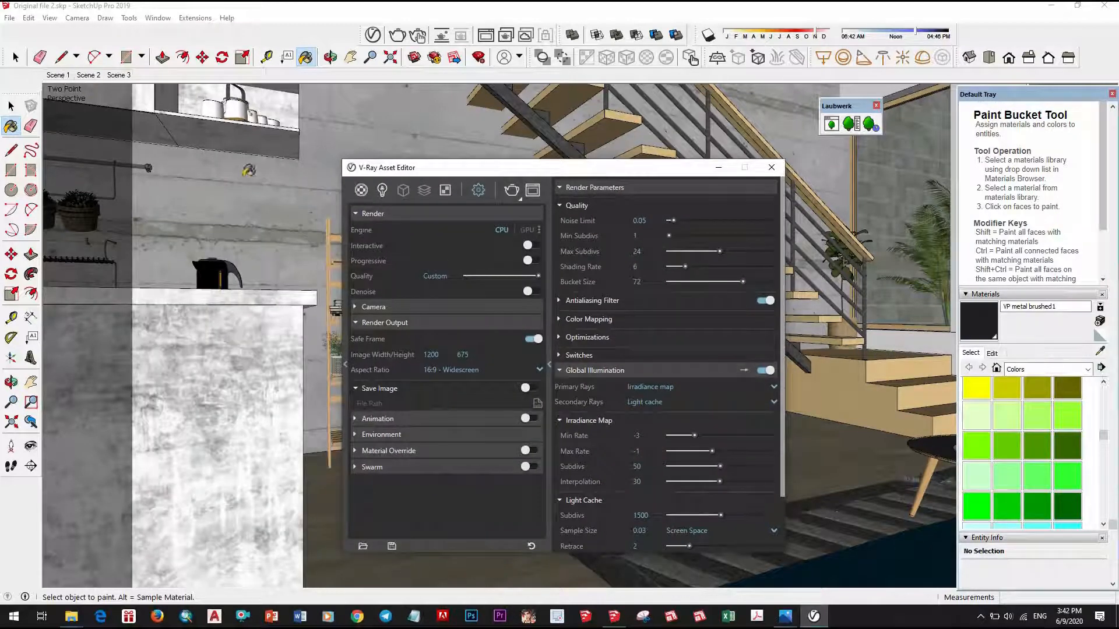
left_click(76, 78)
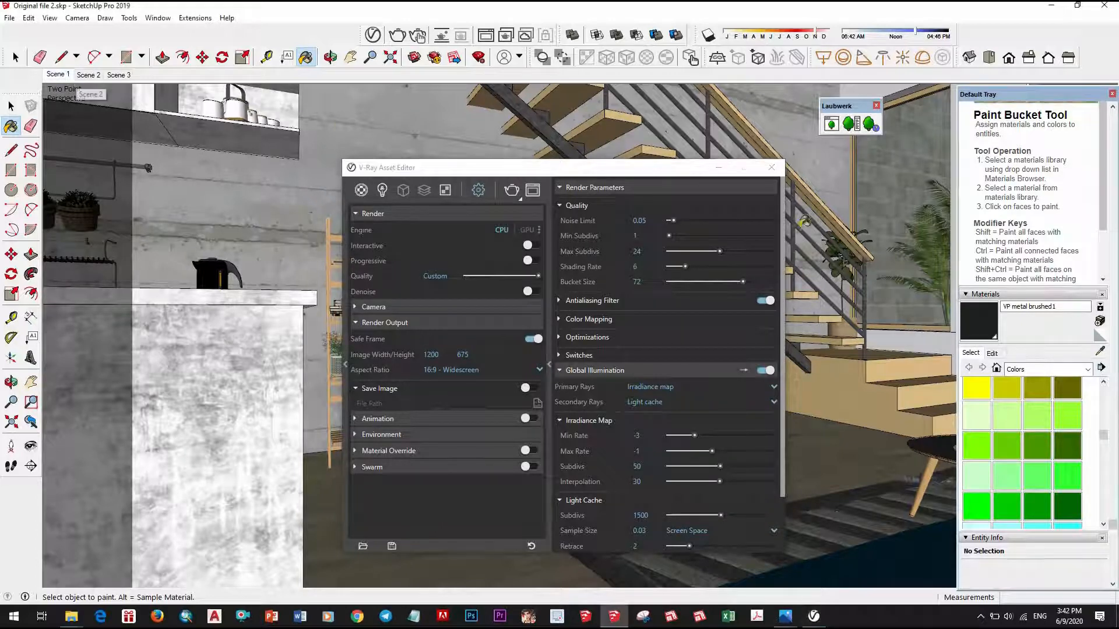
mouse_move(644, 168)
left_mouse_down()
mouse_move(635, 152)
mouse_move(652, 164)
mouse_move(651, 181)
left_mouse_up()
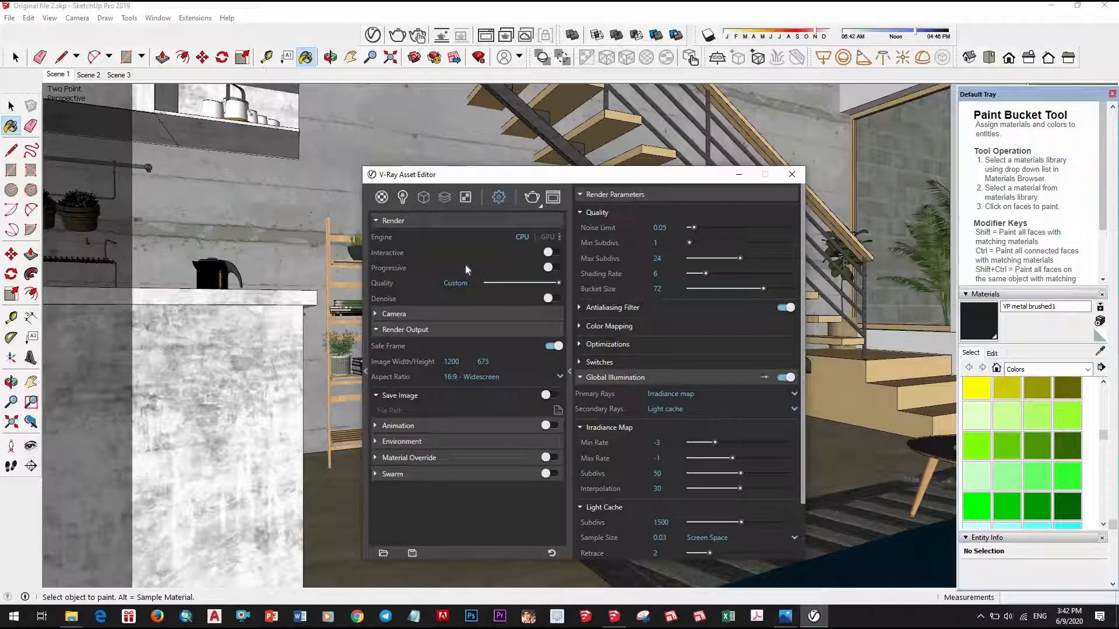
Show the scene's lights and check the Dome Light's parameters, keeping its shape set to Sphere
left_click(402, 197)
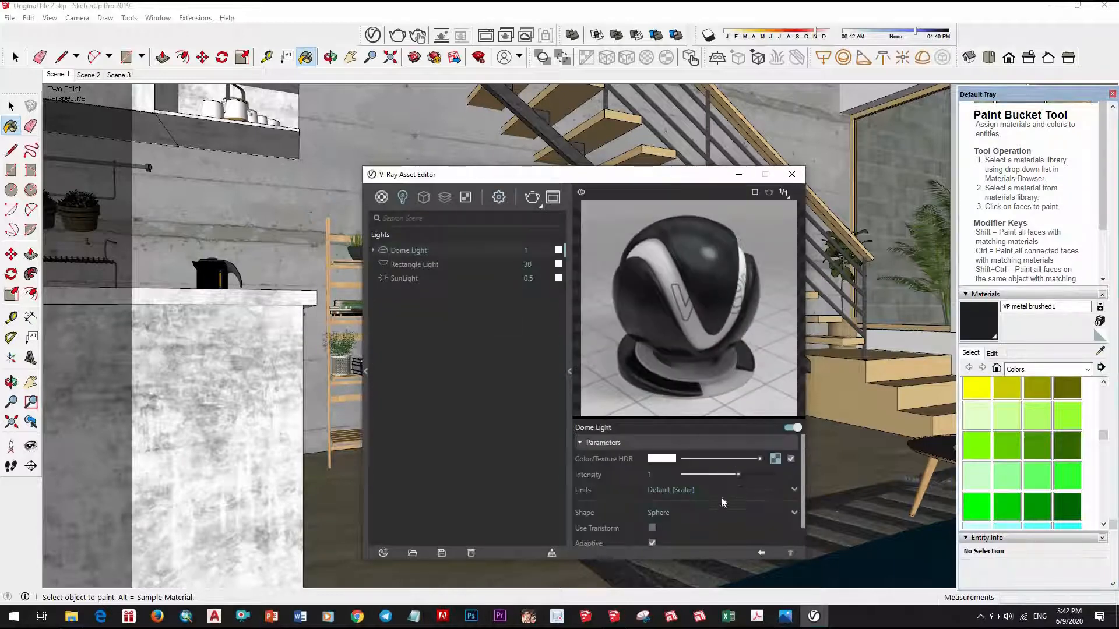
scroll(725, 492, "down", 1)
scroll(687, 516, "up", 1)
left_click(688, 511)
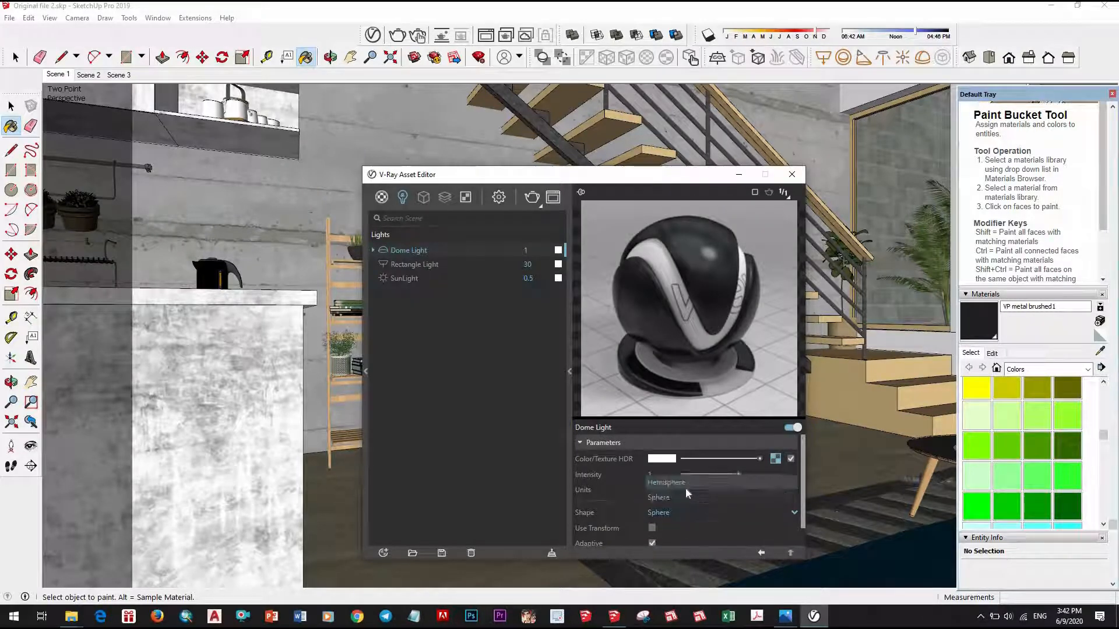
left_click(676, 498)
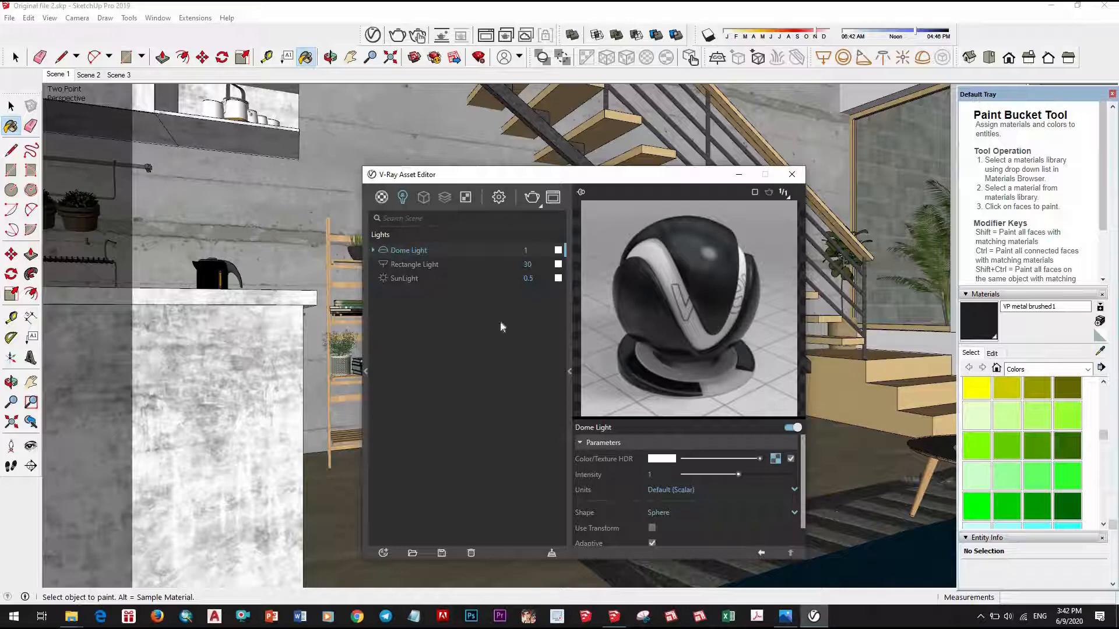
left_click(429, 265)
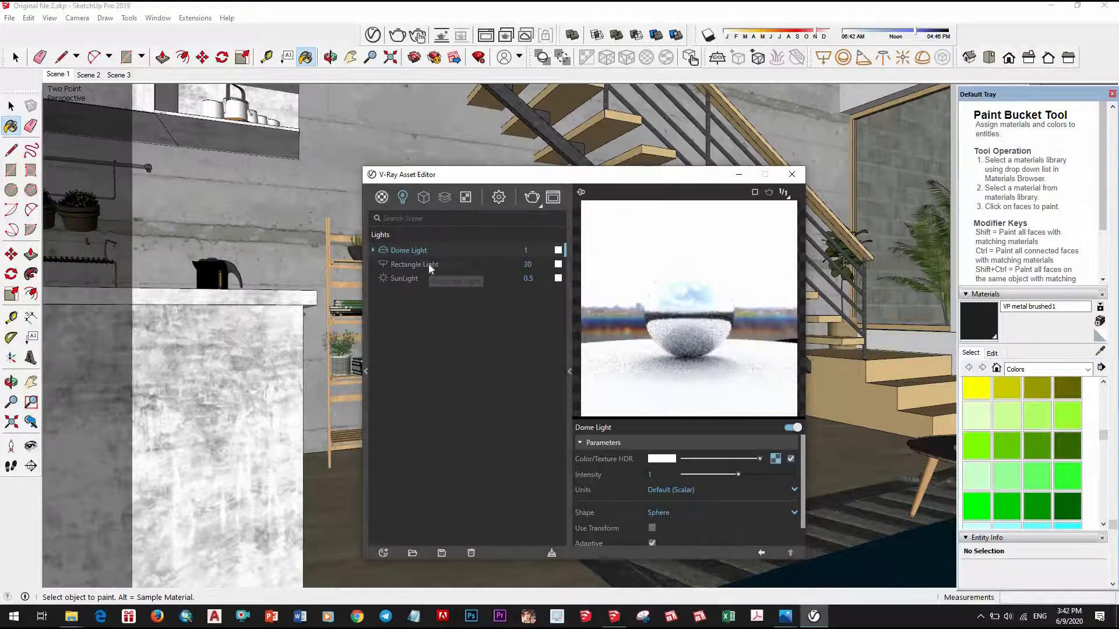
left_click(447, 252)
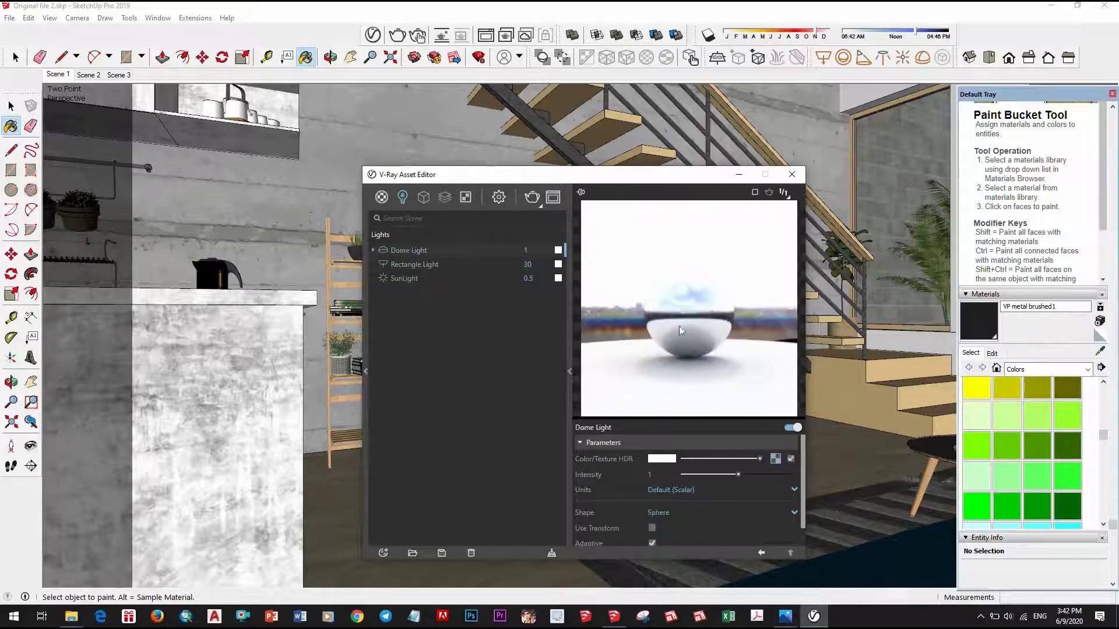
Set the Rectangle Light's intensity to 50
left_click(424, 265)
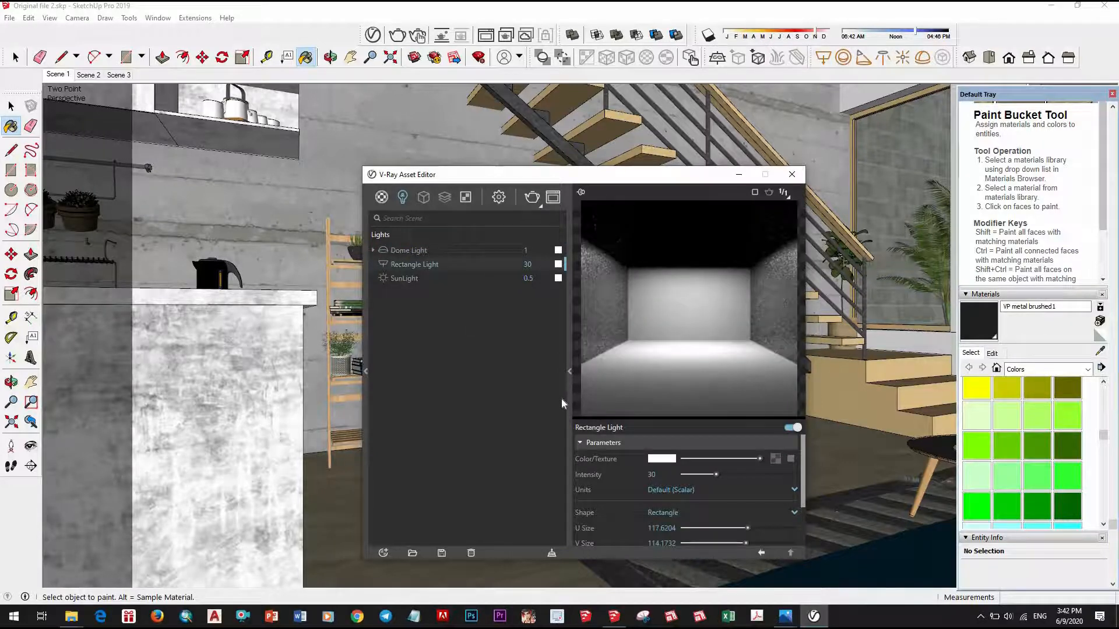
left_click(651, 475)
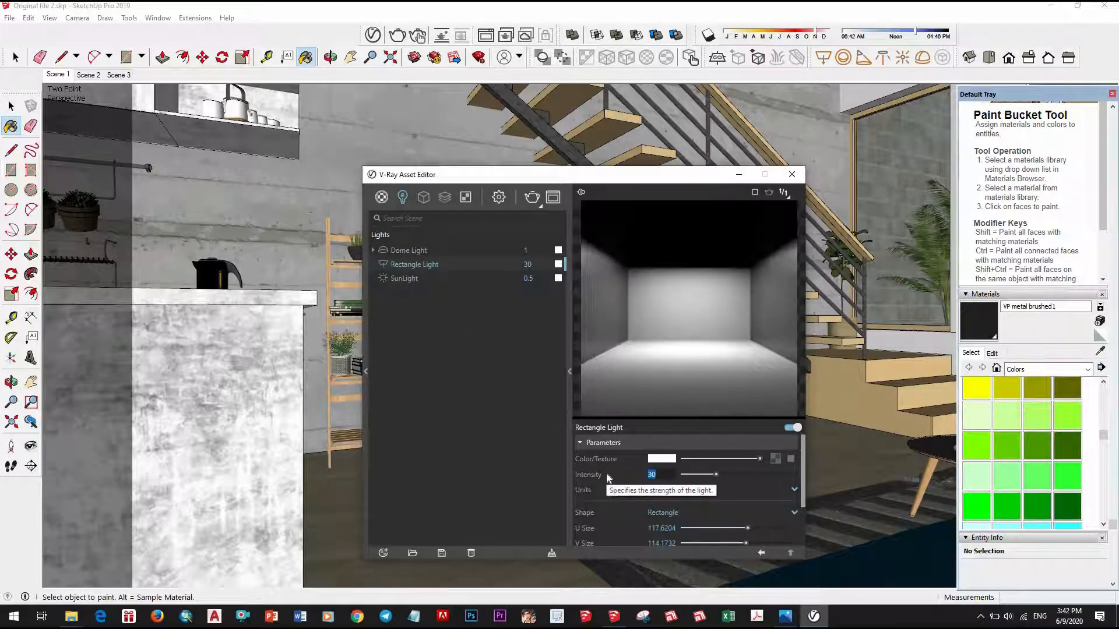
type("50")
key("Return")
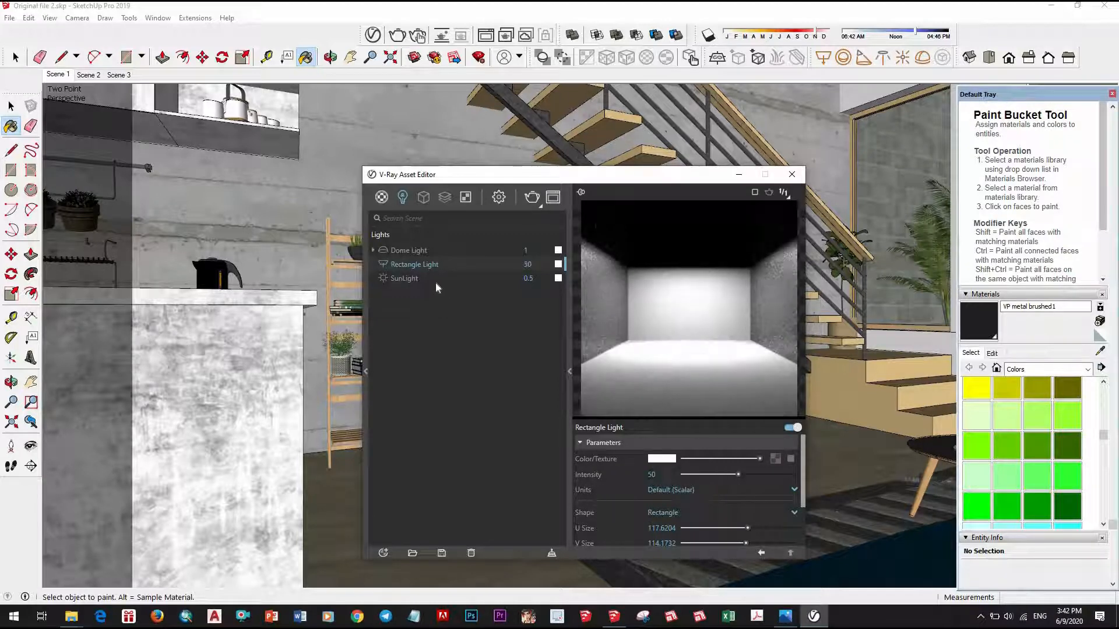
Set the SunLight's intensity multiplier to 1
left_click(436, 280)
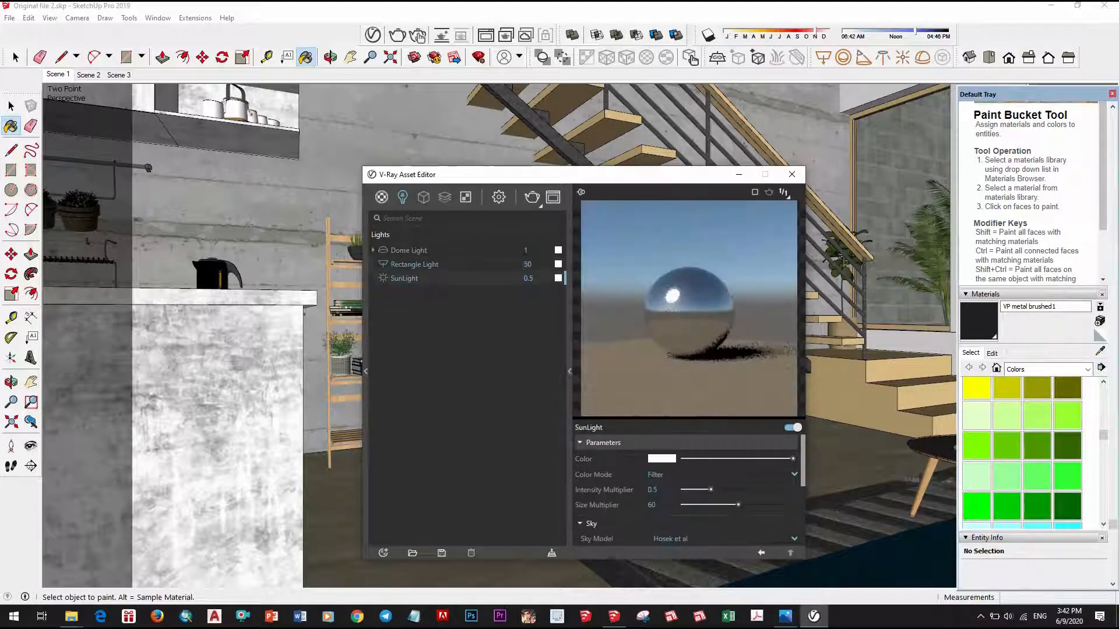
left_click(653, 490)
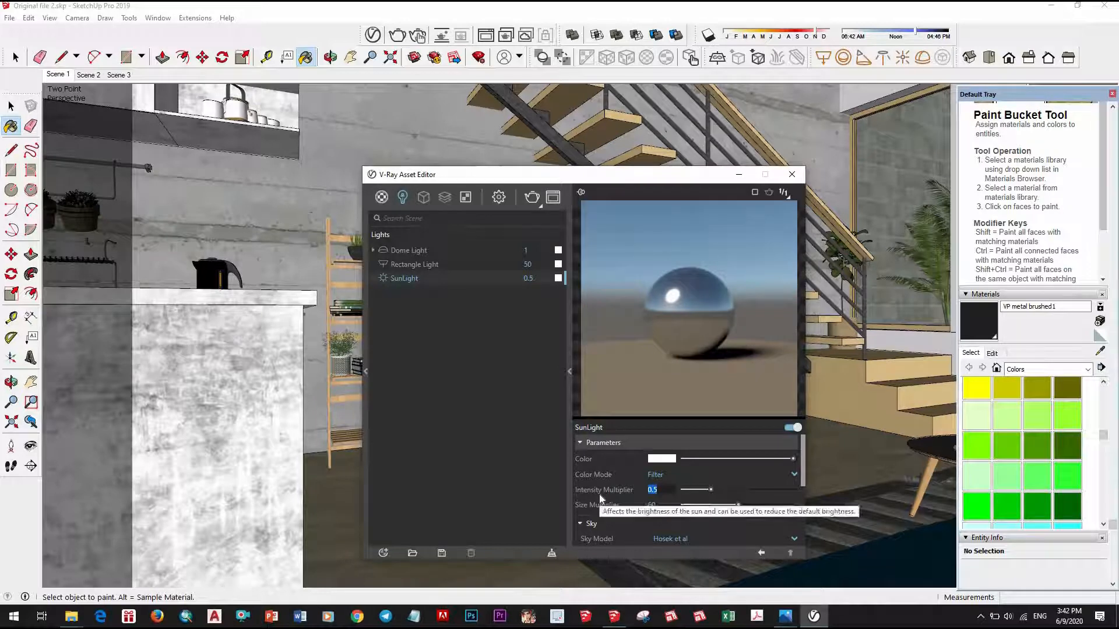
type("1")
key("Return")
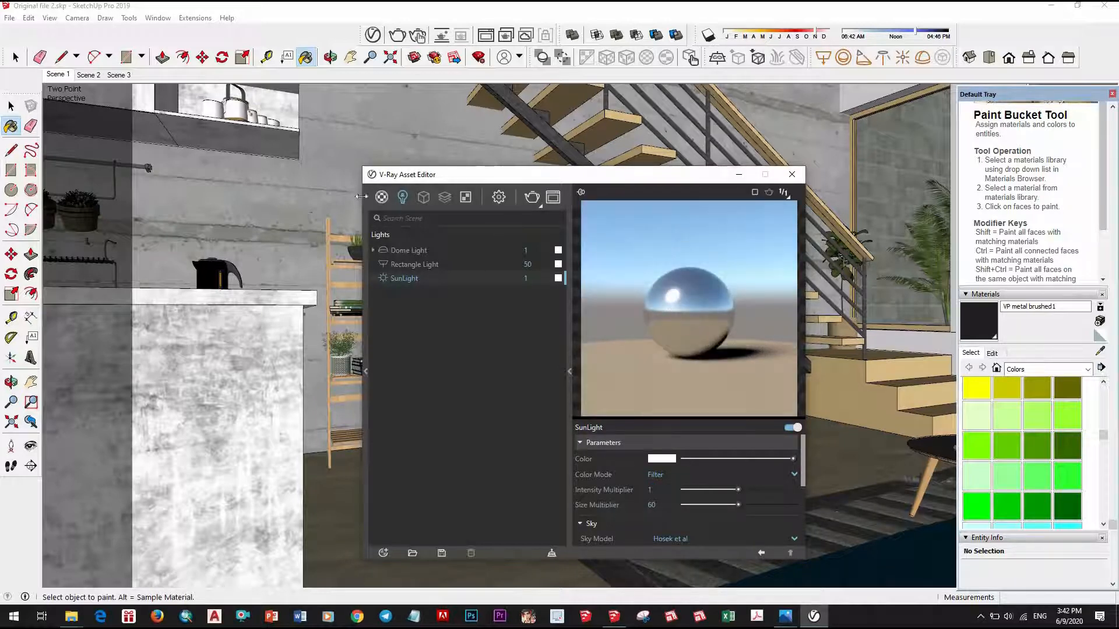
Return to the render settings and start the V-Ray render of the Scene 1 view
left_click(501, 201)
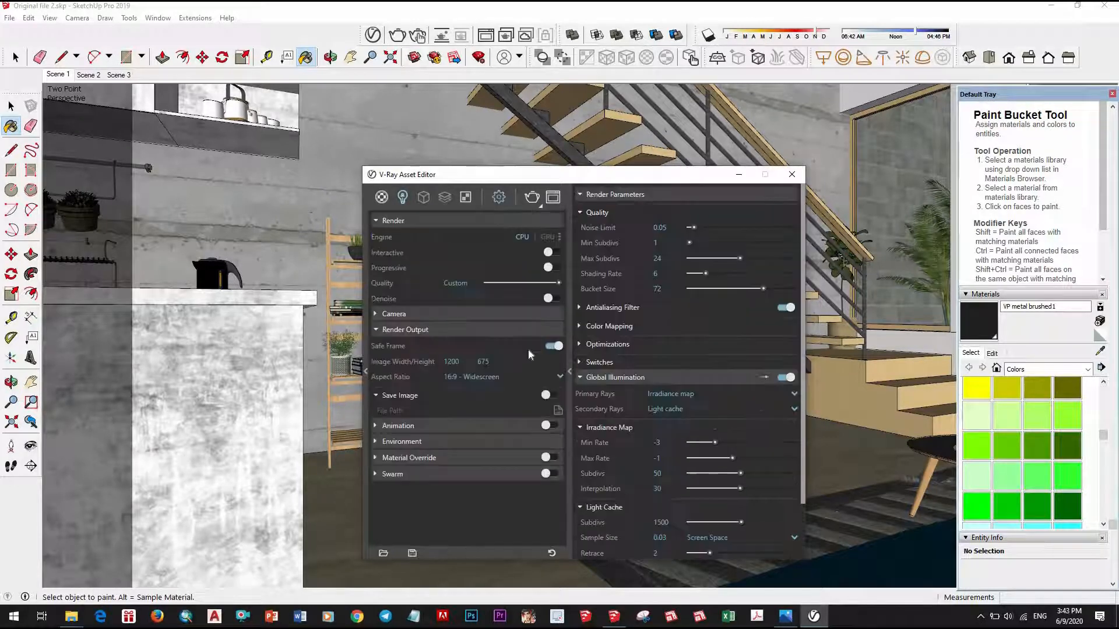
left_click(535, 199)
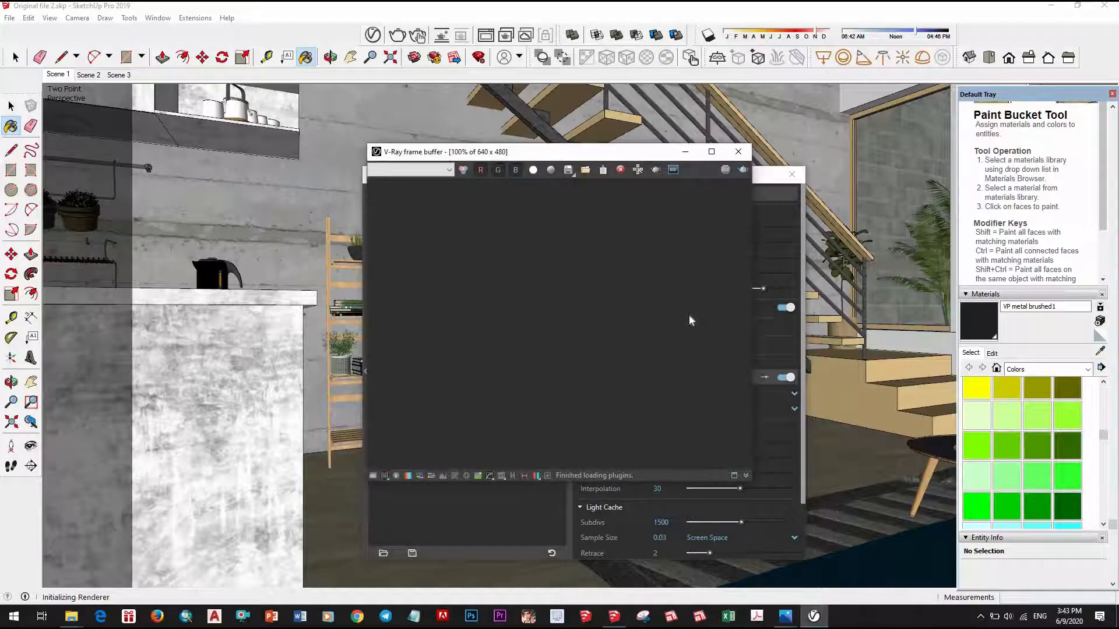